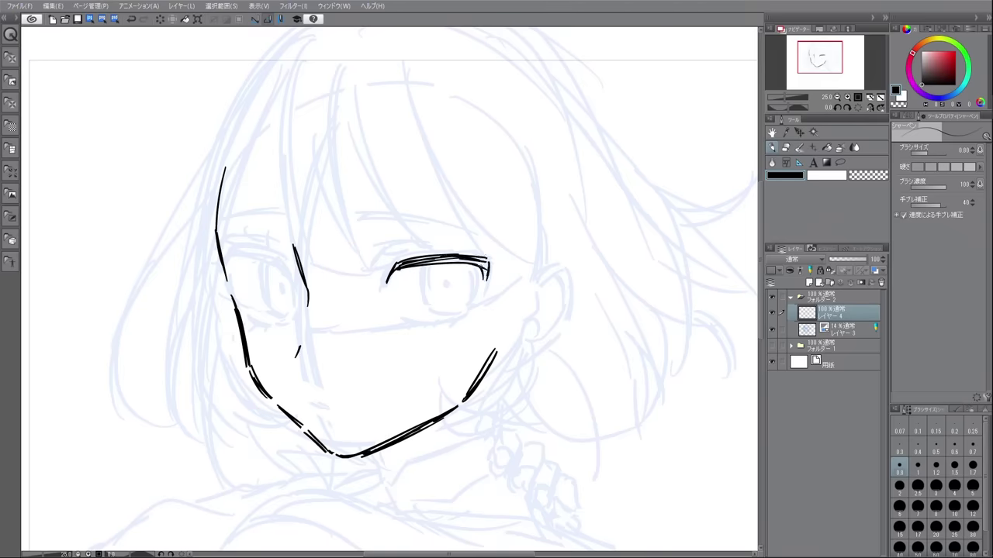
Draw the eye nearer the ear over the sketch, with thick upper lashes, iris, lower lashes and a pupil dot.
mouse_move(394, 258)
left_mouse_down()
mouse_move(450, 246)
mouse_move(481, 251)
left_mouse_up()
left_click_drag(380, 265, 421, 254)
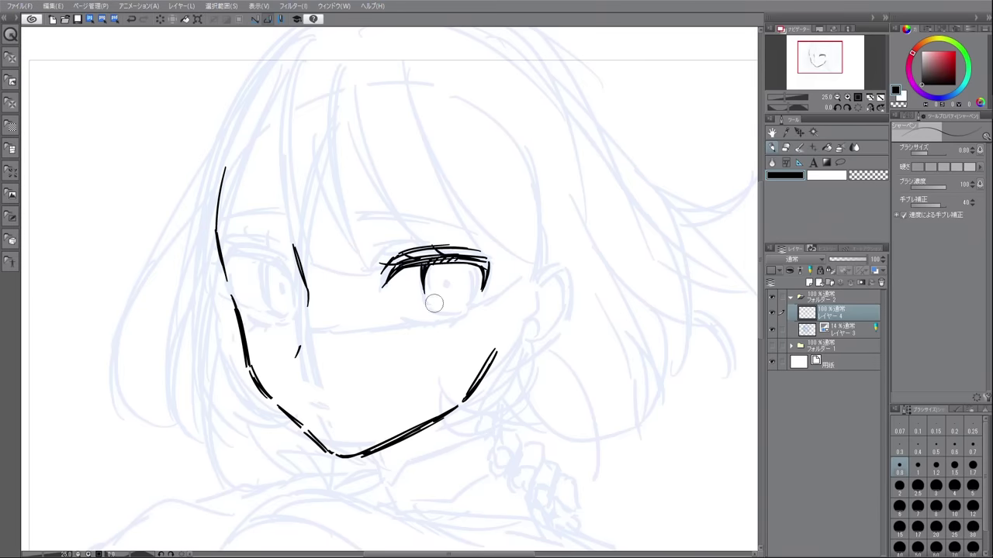
mouse_move(471, 285)
left_mouse_down()
mouse_move(434, 310)
mouse_move(464, 307)
left_mouse_up()
left_click_drag(404, 313, 430, 318)
left_click_drag(439, 317, 470, 308)
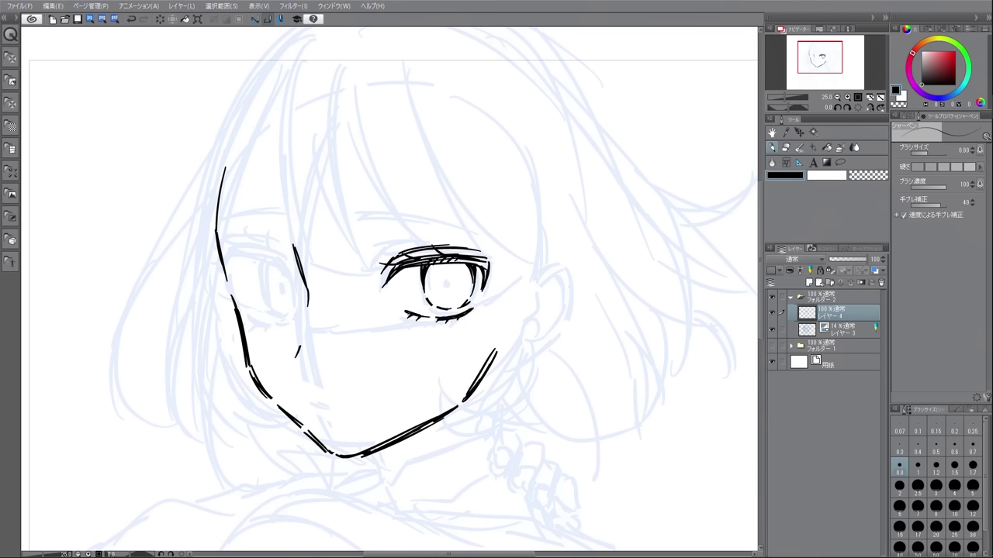
left_click(448, 282)
Draw the far eye over the sketch with its upper lid and lashes, narrow iris, pupil and lower lashes.
key("^")
mouse_move(240, 232)
left_mouse_down()
mouse_move(291, 256)
mouse_move(294, 271)
left_mouse_up()
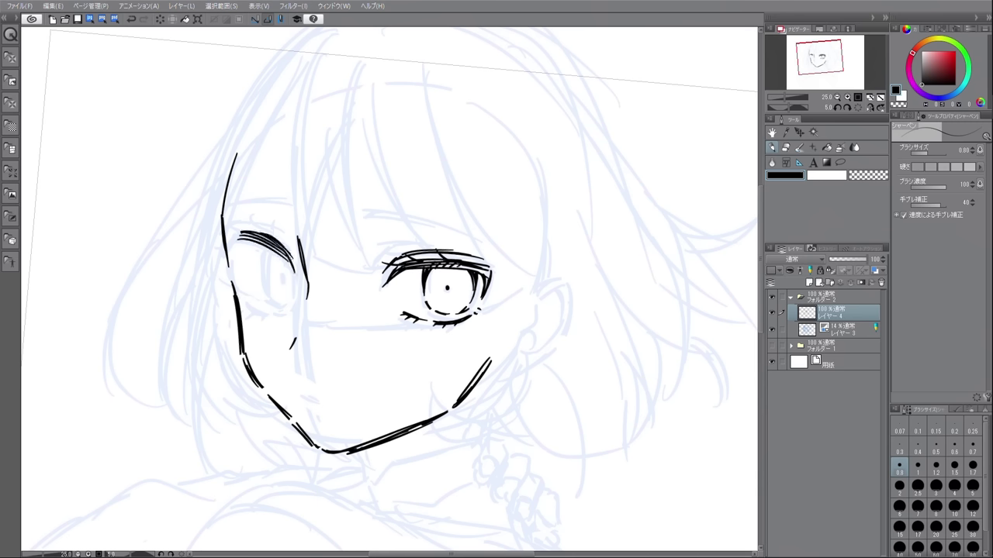
mouse_move(240, 232)
left_mouse_down()
mouse_move(237, 275)
mouse_move(296, 257)
mouse_move(262, 276)
mouse_move(271, 289)
left_mouse_up()
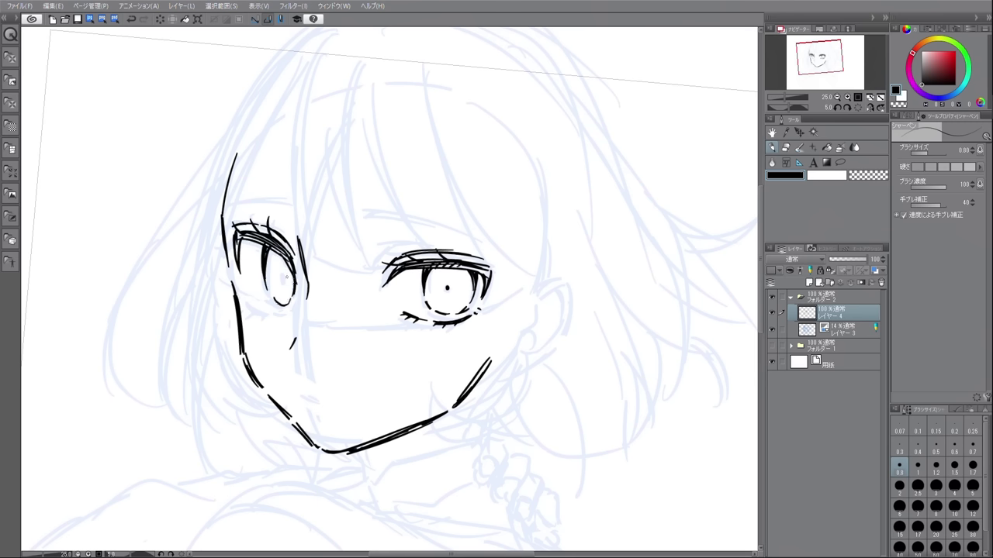
left_click_drag(290, 313, 262, 311)
left_click_drag(277, 243, 292, 273)
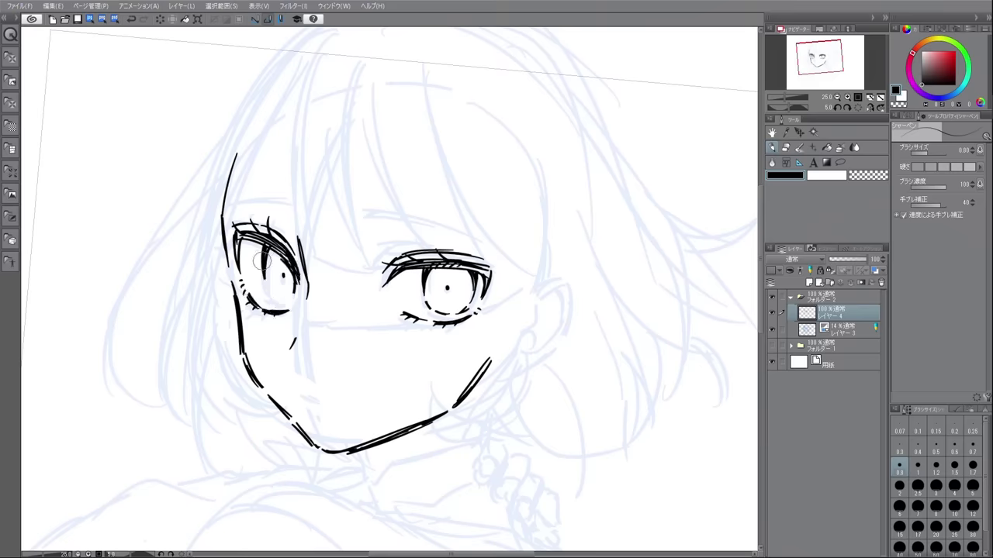
key("ctrl+z")
left_click_drag(266, 293, 292, 300)
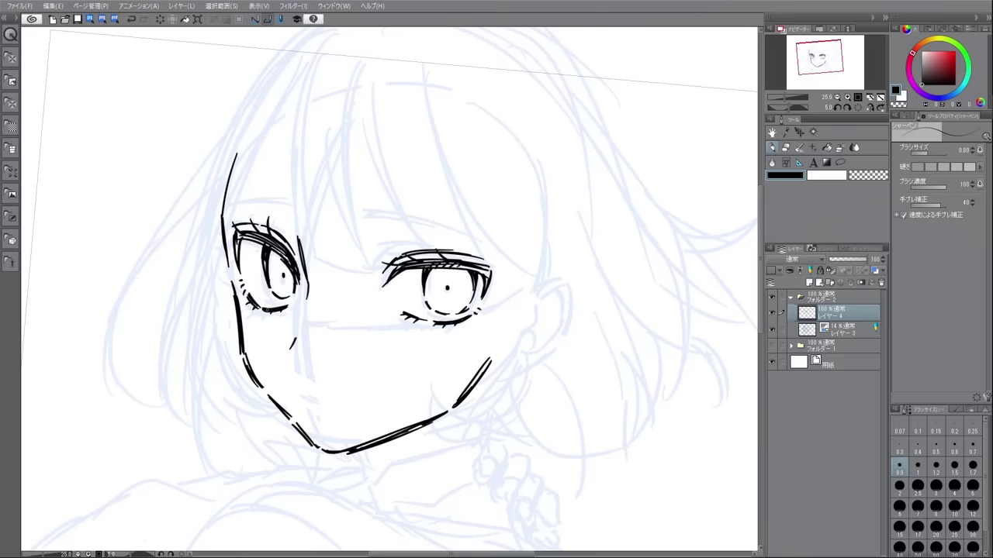
Select the eye nearer the ear and move it slightly down and toward the nose.
key("m")
left_click_drag(413, 372, 404, 365)
key("k")
left_click_drag(504, 262, 494, 267)
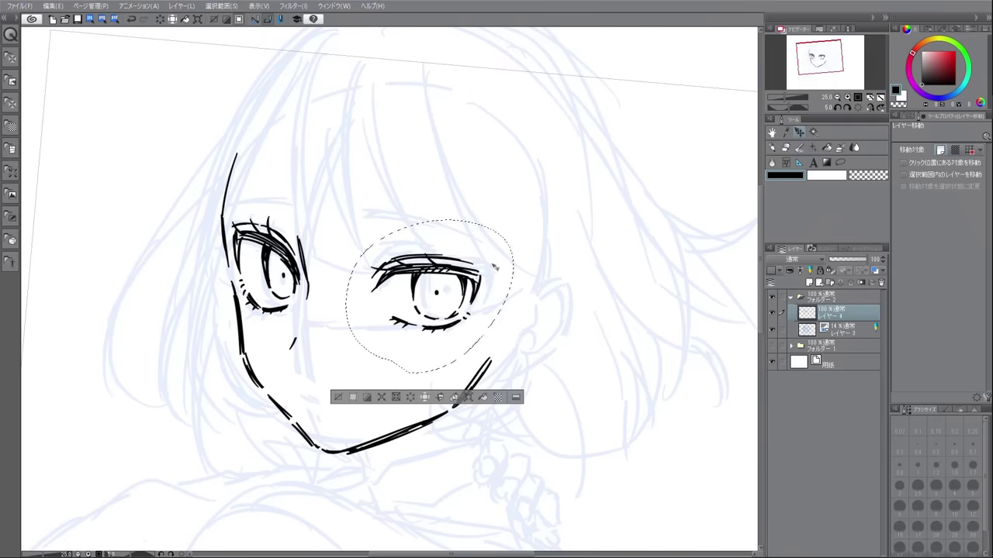
key("ctrl+d")
Darken the inner upper edge of the far eye and draw a small mouth below the nose.
key("p")
left_click_drag(275, 247, 298, 288)
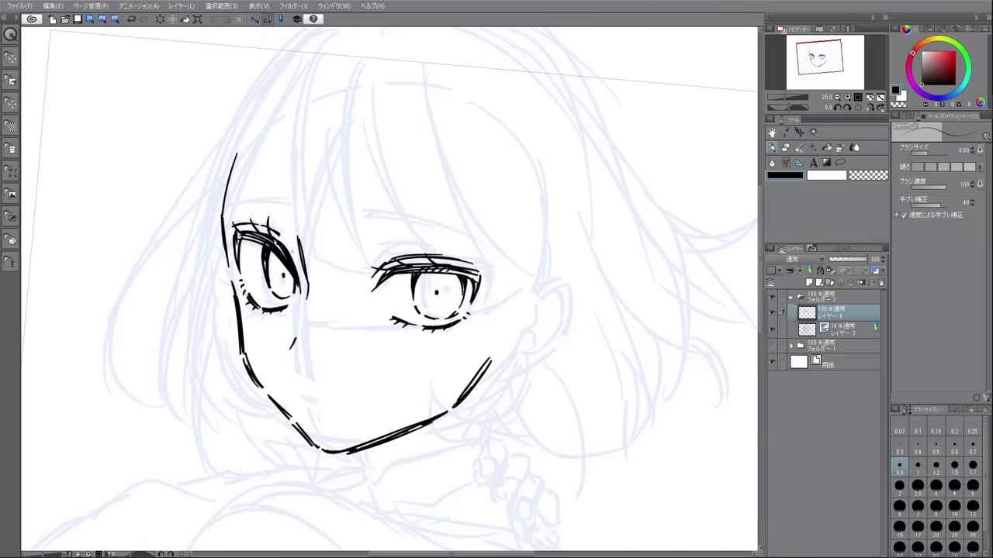
key("ctrl+plus")
key("asciicircum")
left_click_drag(281, 333, 304, 352)
Redraw the chin, jaw and cheek lines to refine the face contour.
key("ctrl+minus")
key("minus")
left_click_drag(345, 399, 448, 358)
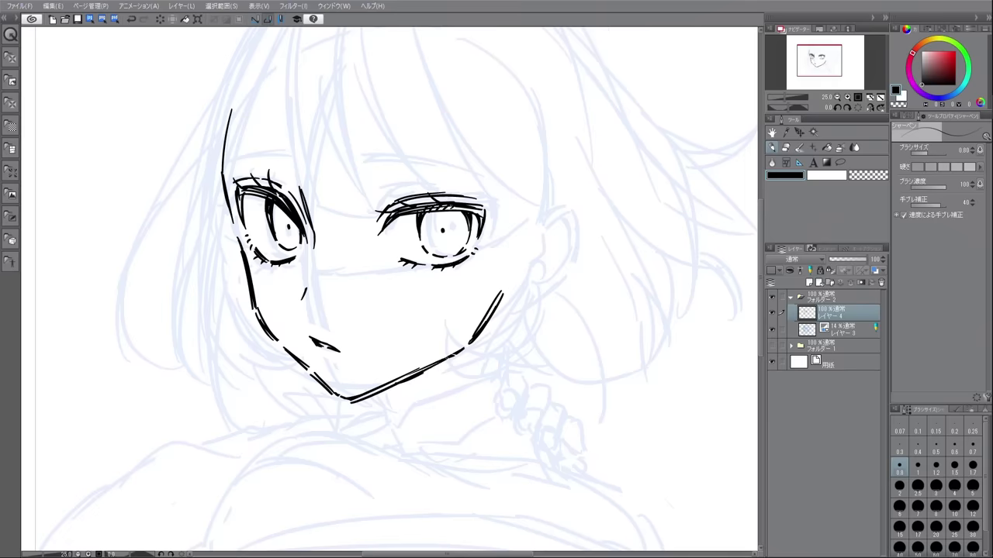
left_click_drag(497, 283, 461, 343)
left_click_drag(241, 240, 260, 314)
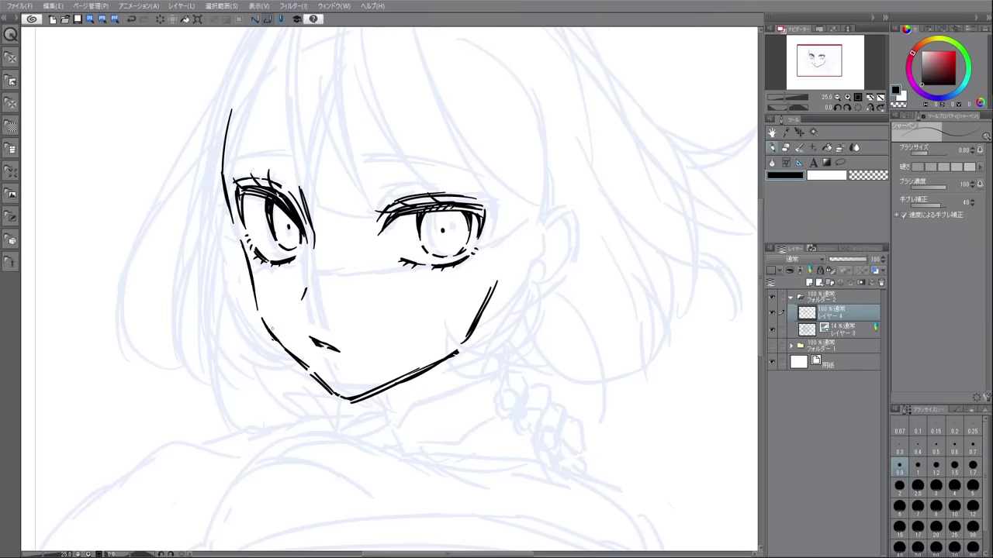
key("asciicircum")
key("asciicircum")
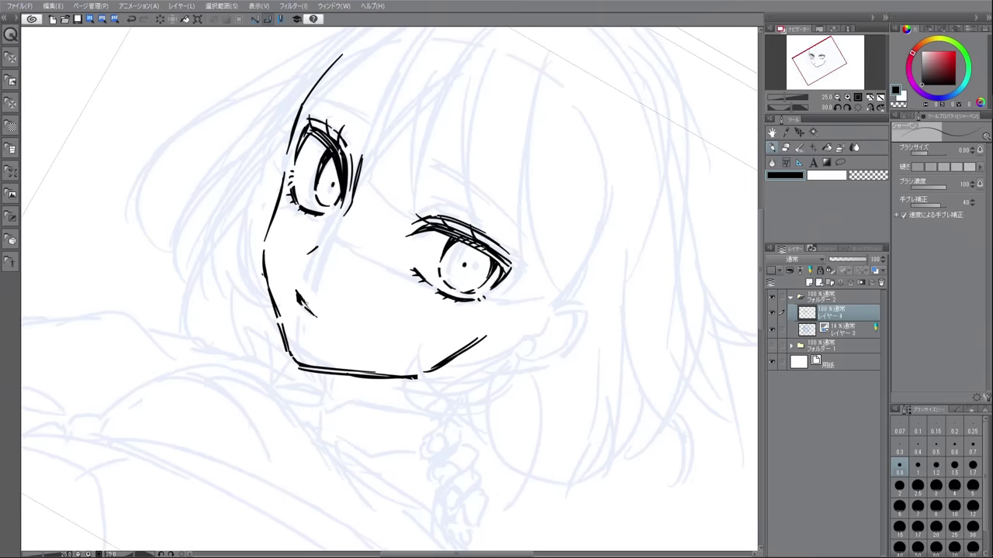
key("minus")
left_click_drag(257, 262, 279, 293)
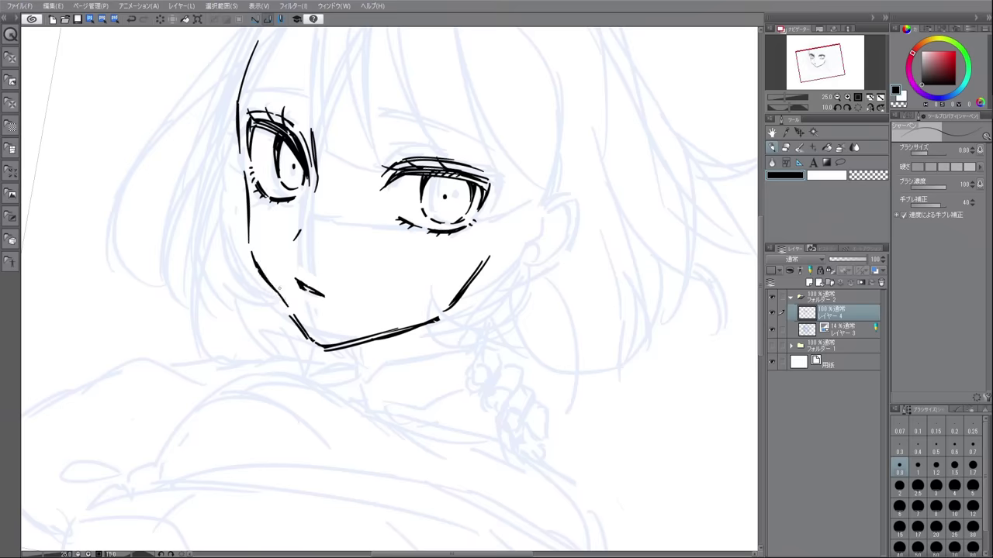
Draw both eyebrows as thin curved lines above the eyes.
key("minus")
mouse_move(264, 234)
left_mouse_down()
mouse_move(324, 227)
mouse_move(480, 236)
left_mouse_up()
left_click_drag(380, 228, 470, 234)
mouse_move(263, 233)
left_mouse_down()
mouse_move(330, 227)
mouse_move(319, 228)
left_mouse_up()
Draw the long central bang strands falling from the crown to between the eyes.
left_click_drag(343, 93, 349, 271)
left_click_drag(314, 140, 341, 270)
left_click_drag(346, 269, 359, 276)
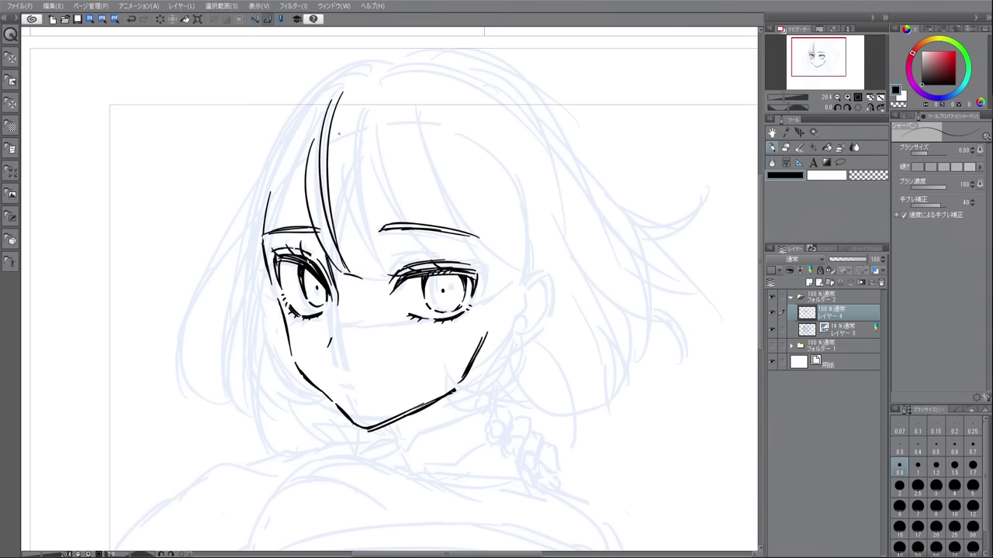
left_click_drag(343, 107, 368, 286)
mouse_move(342, 164)
left_mouse_down()
mouse_move(350, 187)
mouse_move(397, 277)
left_mouse_up()
left_click_drag(361, 93, 401, 274)
left_click_drag(374, 127, 399, 273)
Draw the bang strands sweeping over the near eye toward the ear.
left_click_drag(374, 158, 443, 261)
left_click_drag(495, 276, 418, 141)
left_click_drag(407, 98, 473, 254)
left_click_drag(391, 160, 449, 267)
left_click_drag(427, 231, 492, 284)
left_click_drag(387, 102, 464, 210)
left_click_drag(423, 166, 537, 223)
Draw the side locks framing both sides of the face from the crown down to the cheeks.
mouse_move(410, 78)
left_mouse_down()
mouse_move(498, 205)
mouse_move(504, 198)
mouse_move(543, 289)
left_mouse_up()
mouse_move(476, 145)
left_mouse_down()
mouse_move(518, 256)
mouse_move(508, 314)
left_mouse_up()
left_click_drag(514, 272, 451, 363)
mouse_move(333, 76)
left_mouse_down()
mouse_move(253, 265)
mouse_move(261, 273)
left_mouse_up()
mouse_move(309, 157)
left_mouse_down()
mouse_move(289, 207)
mouse_move(283, 285)
left_mouse_up()
left_click_drag(276, 149, 253, 311)
mouse_move(279, 268)
left_mouse_down()
mouse_move(267, 337)
mouse_move(313, 343)
left_mouse_up()
Draw the front neck line below the chin and the ear with its lobe.
left_click_drag(394, 432, 424, 485)
key("ctrl+z")
left_click_drag(394, 430, 424, 478)
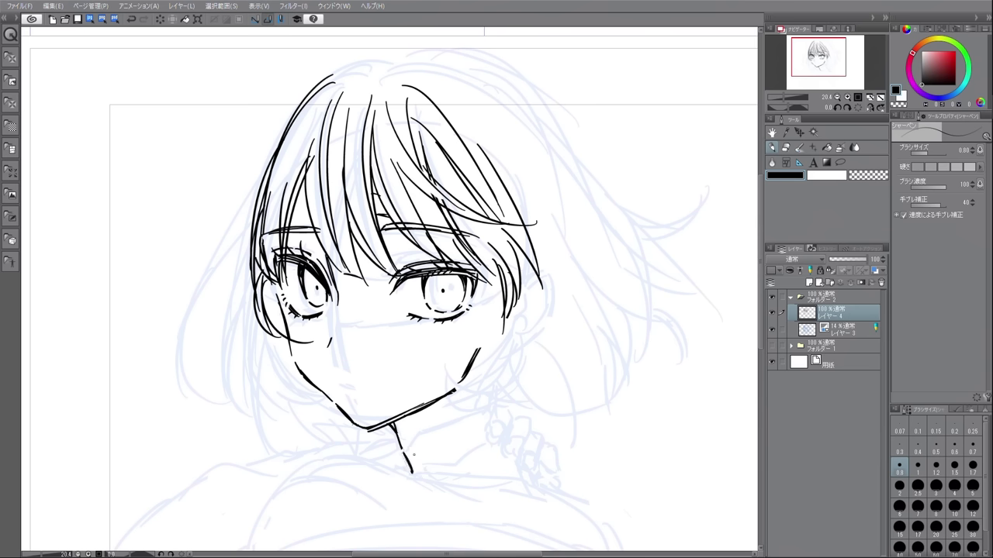
mouse_move(533, 292)
left_mouse_down()
mouse_move(519, 338)
mouse_move(478, 355)
mouse_move(509, 324)
left_mouse_up()
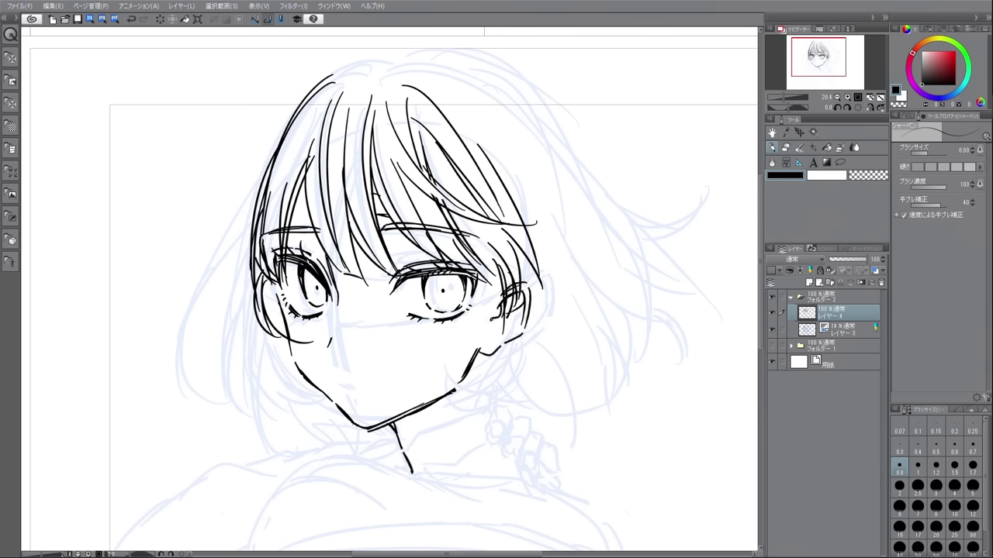
left_click_drag(505, 321, 486, 341)
Draw the back neck line and the first fingers of the hand resting at the neck.
left_click_drag(434, 387, 451, 303)
mouse_move(512, 280)
left_mouse_down()
mouse_move(512, 329)
mouse_move(522, 318)
mouse_move(524, 348)
left_mouse_up()
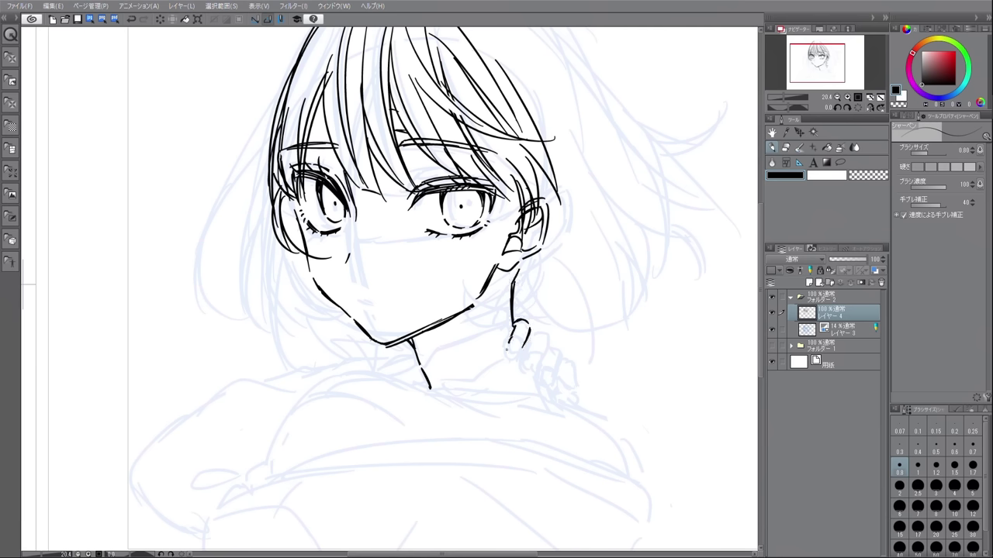
mouse_move(532, 328)
left_mouse_down()
mouse_move(549, 364)
mouse_move(543, 345)
mouse_move(531, 348)
left_mouse_up()
key("ctrl+z")
key("ctrl+z")
left_click_drag(531, 342, 521, 360)
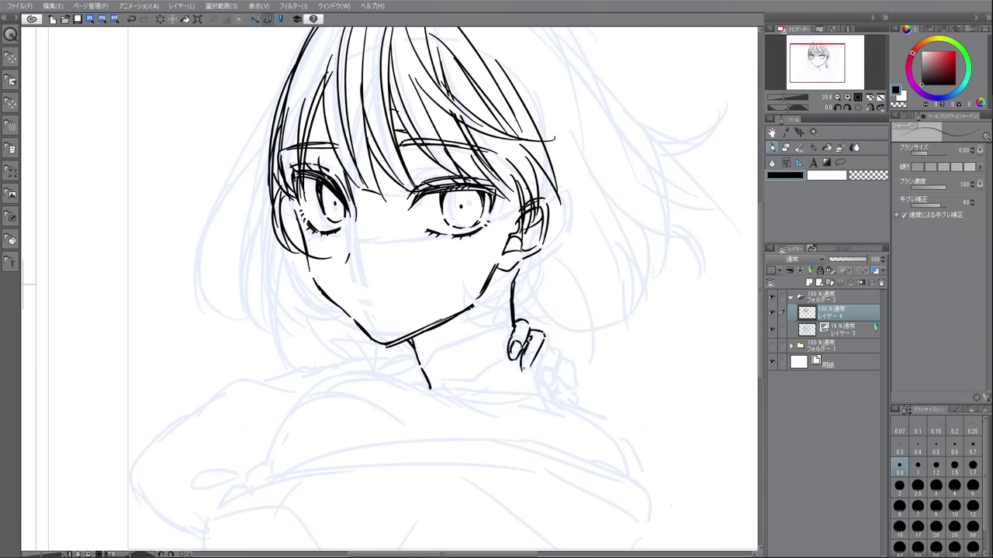
left_click_drag(552, 346, 536, 385)
key("ctrl+z")
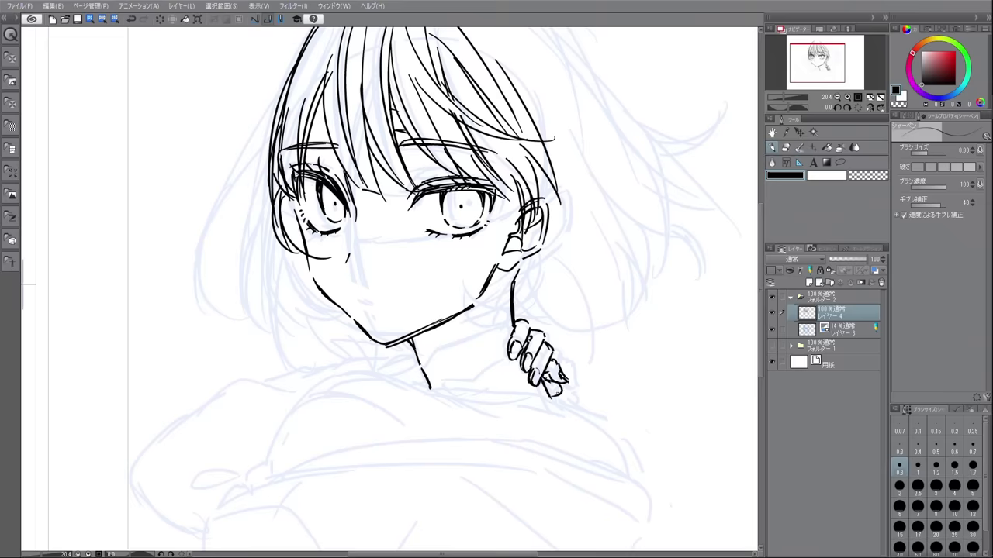
Select the drawn hand and adjust its placement with a transform.
key("m")
key("ctrl+t")
mouse_move(543, 302)
left_mouse_down()
mouse_move(539, 427)
mouse_move(516, 444)
mouse_move(526, 454)
left_mouse_up()
key("Return")
key("p")
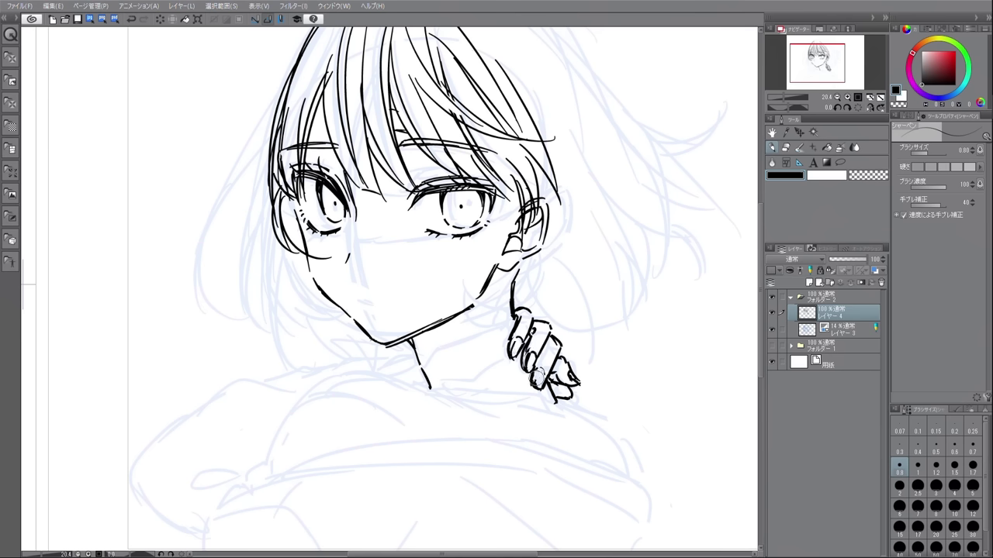
Draw the bare shoulder contour from the upper arm across the base of the neck to the far side.
mouse_move(337, 373)
left_mouse_down()
mouse_move(221, 511)
mouse_move(432, 388)
mouse_move(458, 393)
left_mouse_up()
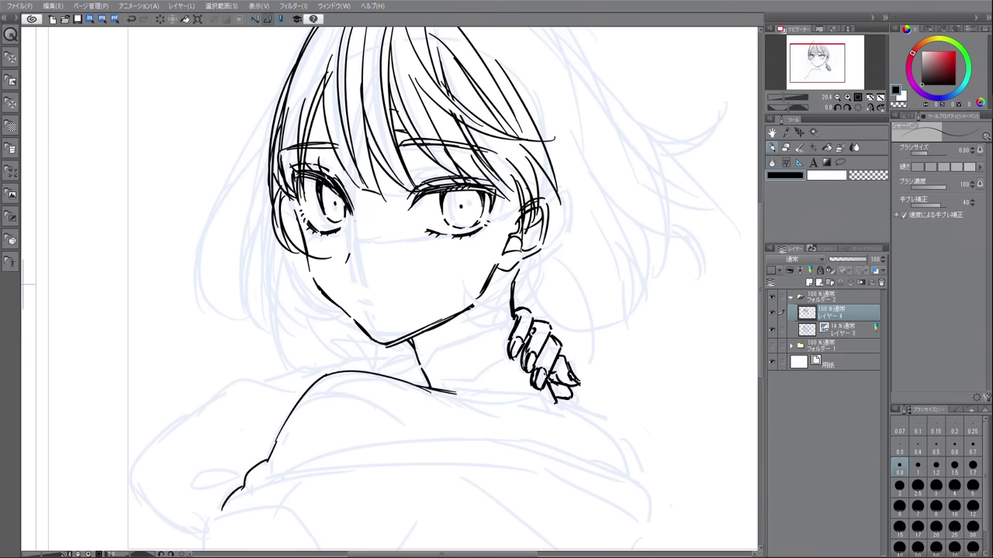
mouse_move(439, 390)
left_mouse_down()
mouse_move(561, 409)
mouse_move(540, 401)
left_mouse_up()
left_click_drag(546, 399, 645, 465)
Draw the rounded sleeve behind the shoulder, the jacket's curved upper edge and the shoulder fold.
key("ctrl+0")
left_click_drag(304, 346, 382, 332)
mouse_move(240, 386)
left_mouse_down()
mouse_move(285, 350)
mouse_move(233, 404)
mouse_move(255, 428)
mouse_move(284, 436)
left_mouse_up()
left_click_drag(311, 388, 277, 450)
mouse_move(279, 423)
left_mouse_down()
mouse_move(398, 381)
mouse_move(525, 410)
mouse_move(550, 431)
left_mouse_up()
left_click_drag(353, 350, 399, 379)
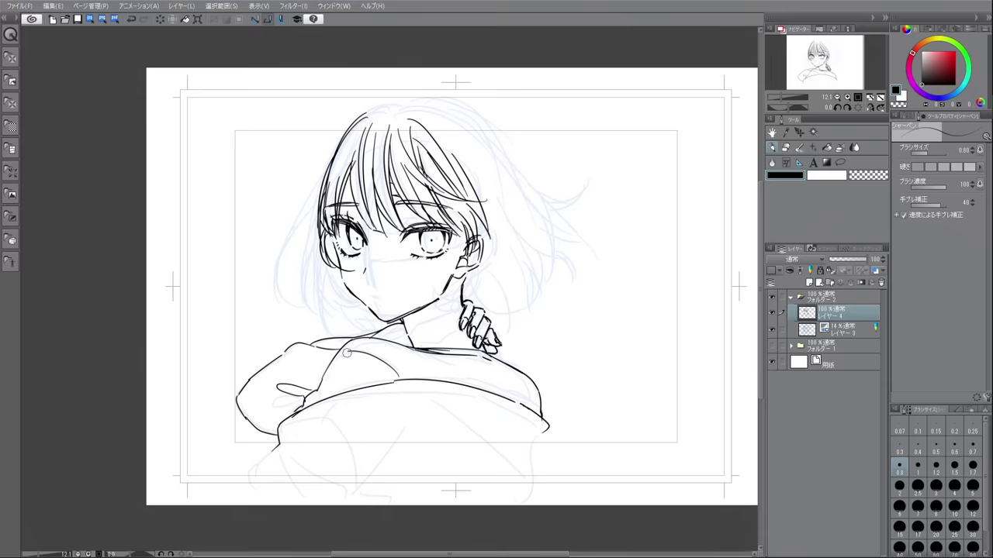
Draw the lower jacket outline, a second line along its upper edge and the sleeve's cuff folds.
mouse_move(535, 378)
left_mouse_down()
mouse_move(551, 423)
mouse_move(548, 500)
left_mouse_up()
mouse_move(248, 479)
left_mouse_down()
mouse_move(283, 445)
mouse_move(359, 448)
left_mouse_up()
mouse_move(278, 433)
left_mouse_down()
mouse_move(453, 385)
mouse_move(548, 436)
left_mouse_up()
left_click_drag(346, 399, 351, 410)
left_click_drag(259, 448, 248, 486)
mouse_move(258, 468)
left_mouse_down()
mouse_move(314, 489)
mouse_move(234, 504)
mouse_move(334, 492)
left_mouse_up()
left_click_drag(352, 490, 370, 504)
Draw the fold lines across the jacket's back and lower sleeve, along with its outer side edge.
left_click_drag(356, 453, 392, 499)
left_click_drag(363, 419, 491, 477)
mouse_move(548, 500)
left_mouse_down()
mouse_move(541, 426)
mouse_move(562, 444)
left_mouse_up()
mouse_move(509, 417)
left_mouse_down()
mouse_move(560, 475)
mouse_move(543, 506)
left_mouse_up()
left_click_drag(390, 453, 383, 503)
left_click_drag(403, 502, 439, 494)
Redraw the shoulder line running from the hand down to the jacket's outer edge.
mouse_move(490, 354)
left_mouse_down()
mouse_move(534, 380)
mouse_move(545, 418)
left_mouse_up()
key("ctrl+z")
left_click_drag(501, 358, 529, 407)
key("ctrl+z")
left_click_drag(497, 357, 541, 417)
left_click_drag(546, 419, 562, 442)
Draw the top outline of the head and the bob's hair strands on the far side of the face.
left_click_drag(344, 140, 404, 101)
mouse_move(406, 110)
left_mouse_down()
mouse_move(472, 96)
mouse_move(504, 158)
left_mouse_up()
left_click_drag(332, 163, 270, 304)
mouse_move(349, 130)
left_mouse_down()
mouse_move(314, 193)
mouse_move(317, 298)
left_mouse_up()
left_click_drag(309, 225, 328, 334)
left_click_drag(316, 255, 346, 330)
left_click_drag(332, 279, 352, 332)
left_click_drag(350, 295, 379, 318)
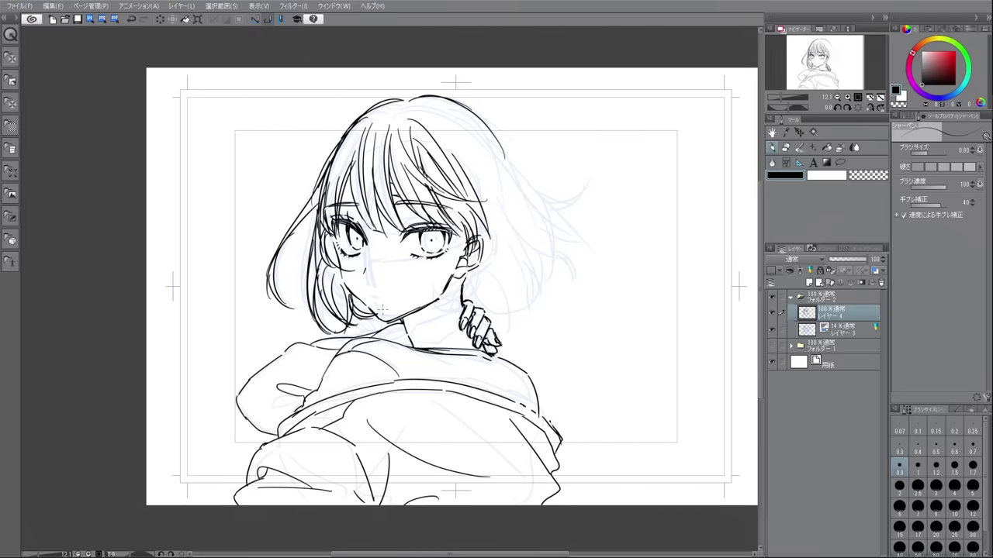
Undo the last strokes, redraw the crown outline and draw hair strands sweeping back behind the ear.
key("ctrl+z")
key("ctrl+z")
left_click_drag(432, 91, 542, 187)
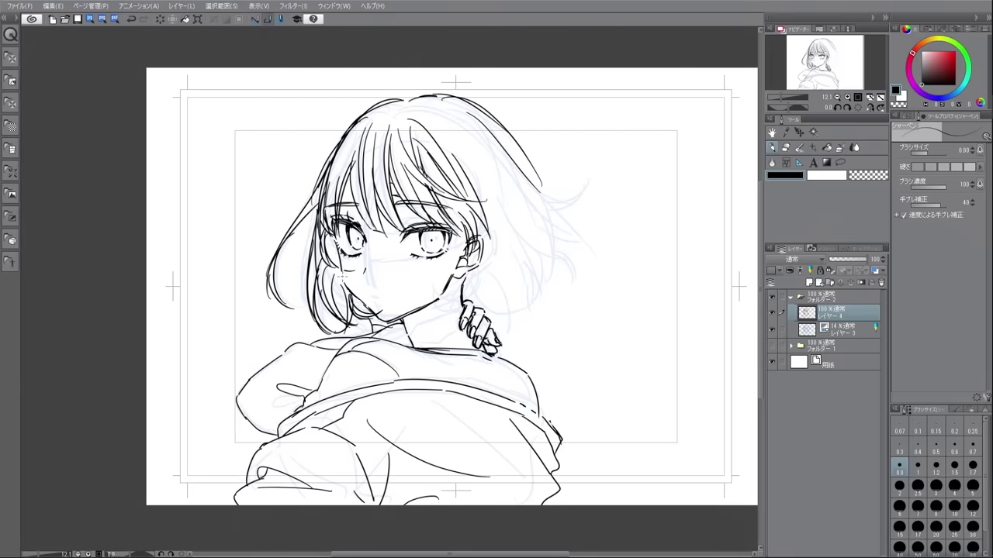
left_click_drag(458, 121, 524, 280)
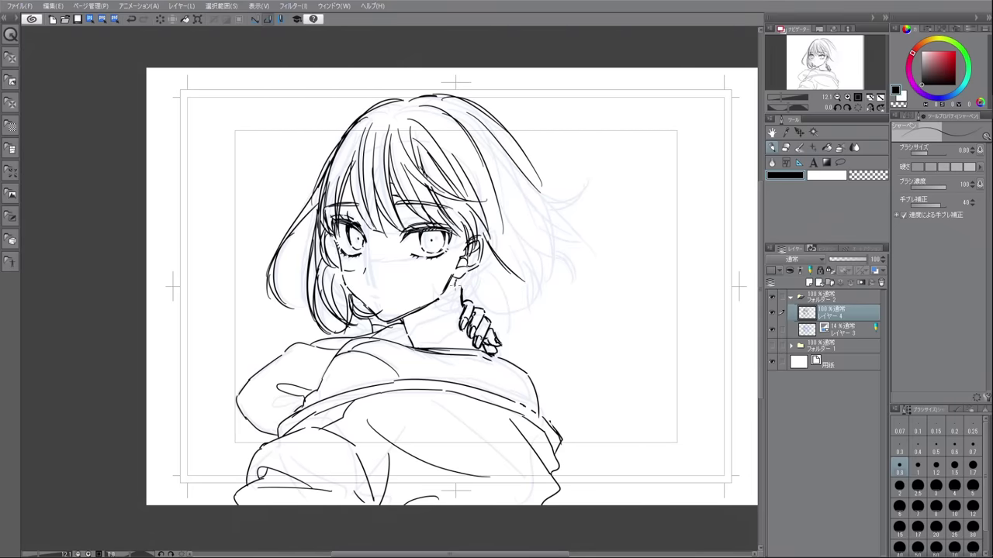
mouse_move(459, 271)
left_mouse_down()
mouse_move(476, 314)
mouse_move(522, 308)
left_mouse_up()
Draw the windblown back hair with its flicked outer tip, ragged ends and strands below the ear.
left_click_drag(446, 92, 604, 198)
left_click_drag(497, 164, 611, 181)
mouse_move(557, 203)
left_mouse_down()
mouse_move(580, 254)
mouse_move(571, 276)
left_mouse_up()
mouse_move(514, 196)
left_mouse_down()
mouse_move(553, 287)
mouse_move(518, 308)
left_mouse_up()
left_click_drag(470, 273, 461, 309)
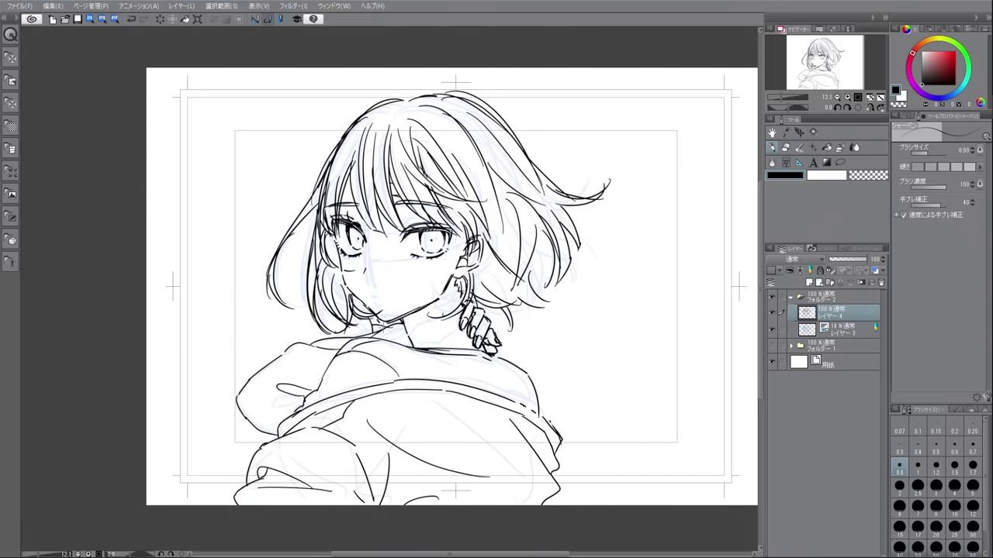
Move the hand slightly up toward the face and shift the head slightly down toward the shoulders.
left_click_drag(458, 279, 460, 304)
key("k")
left_click_drag(715, 107, 709, 101)
key("m")
mouse_move(415, 335)
left_mouse_down()
mouse_move(293, 98)
mouse_move(497, 349)
left_mouse_up()
key("k")
left_click_drag(581, 232, 584, 236)
key("ctrl+d")
Redraw the neckline and near shoulder contour from the neck base to the jacket.
key("p")
mouse_move(449, 351)
left_mouse_down()
mouse_move(502, 360)
mouse_move(551, 422)
left_mouse_up()
left_click_drag(531, 378, 549, 424)
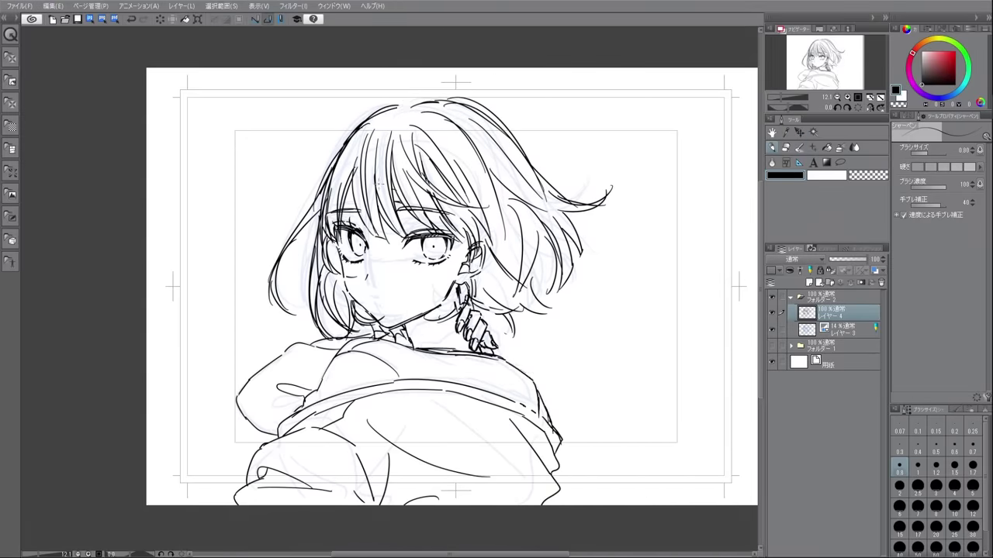
Draw a curved line across the bangs and short cross strokes on the hair at the side of the head.
left_click_drag(354, 200, 454, 191)
left_click_drag(472, 172, 505, 185)
mouse_move(431, 137)
left_mouse_down()
mouse_move(471, 144)
mouse_move(453, 164)
left_mouse_up()
left_click_drag(472, 137, 431, 194)
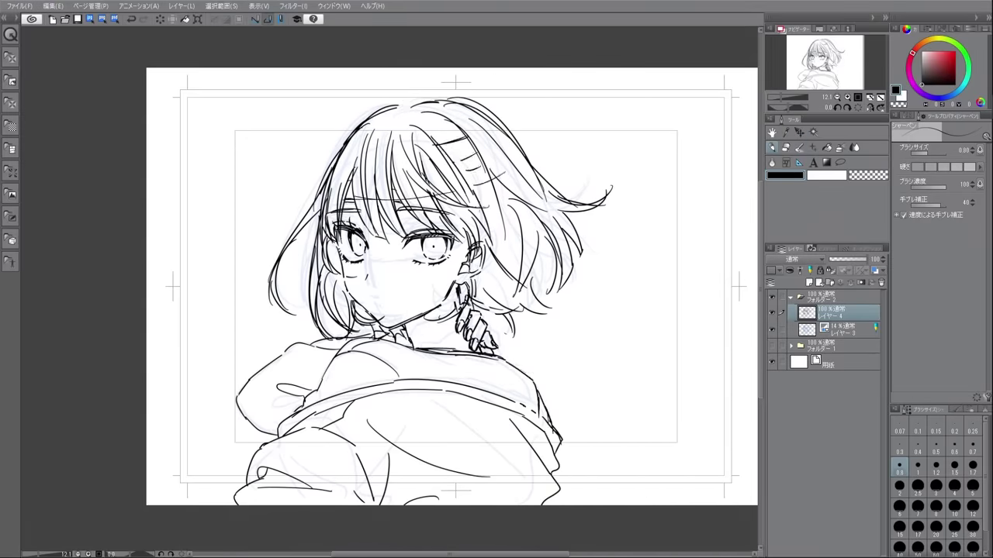
left_click_drag(481, 158, 448, 212)
left_click_drag(449, 136, 433, 153)
Draw the small mouth and redraw the hair outline from the crown to the temple, checking it in a mirrored view.
scroll(396, 190, "up", 3)
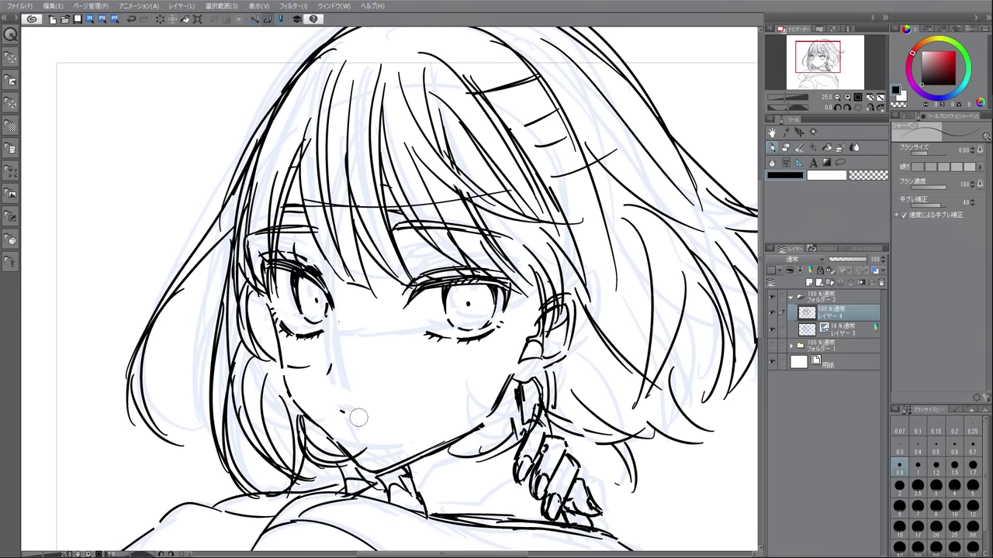
scroll(361, 418, "down", 3)
left_click_drag(394, 148, 307, 238)
key("ctrl+z")
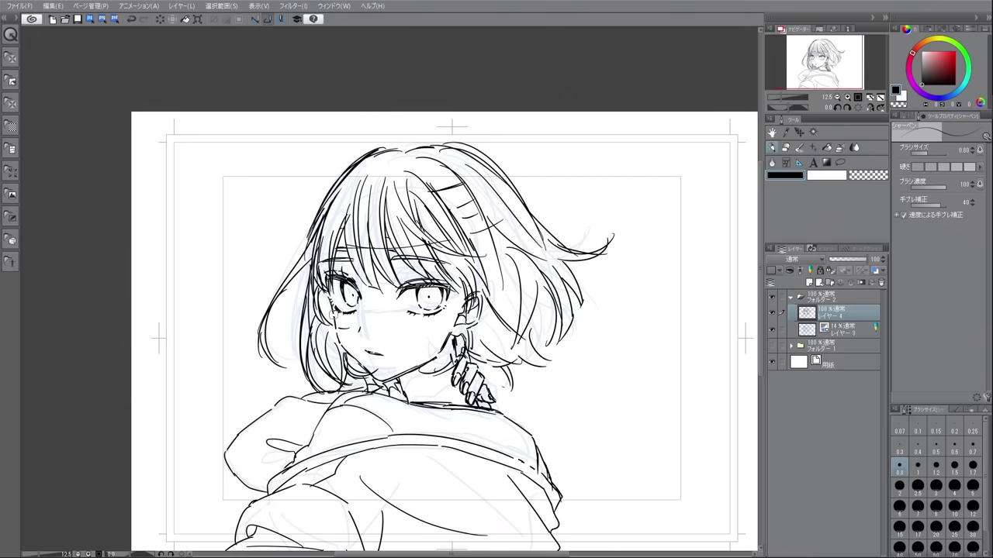
key("h")
left_click_drag(388, 148, 470, 235)
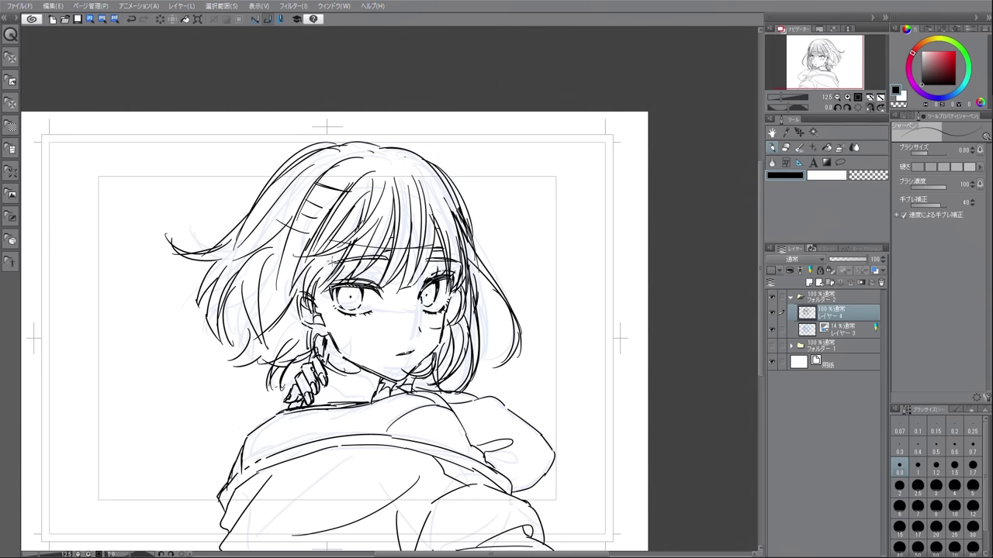
Add curved hair strands around the hand and nape in the mirrored view, and restore the normal orientation.
left_click_drag(281, 346, 264, 394)
left_click_drag(242, 318, 212, 362)
left_click_drag(262, 338, 245, 383)
left_click_drag(305, 324, 313, 376)
key("h")
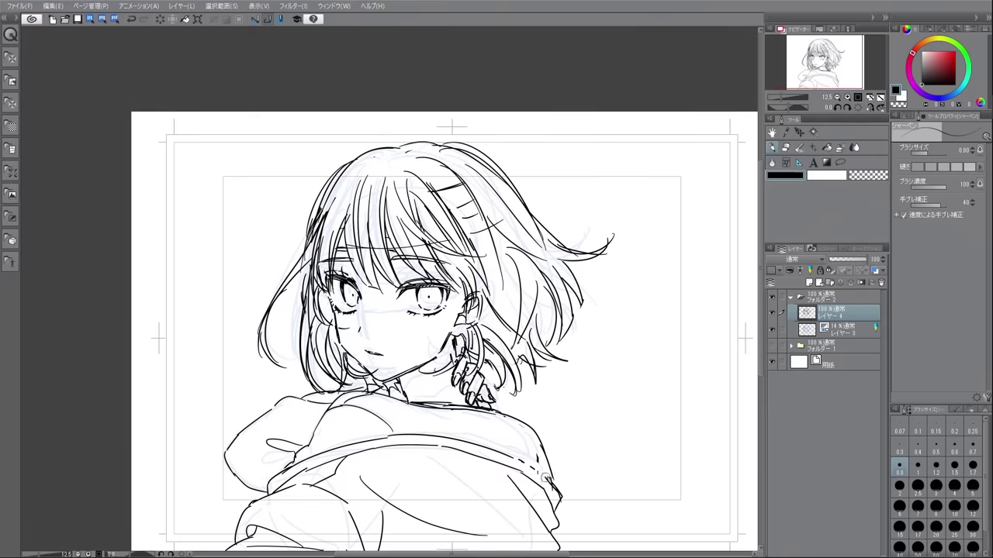
Refine the near shoulder edge and the hair outline at the temple, and hide the rough sketch layer.
left_click_drag(533, 435, 555, 484)
left_click_drag(343, 174, 333, 186)
left_click_drag(371, 144, 304, 240)
left_click(771, 328)
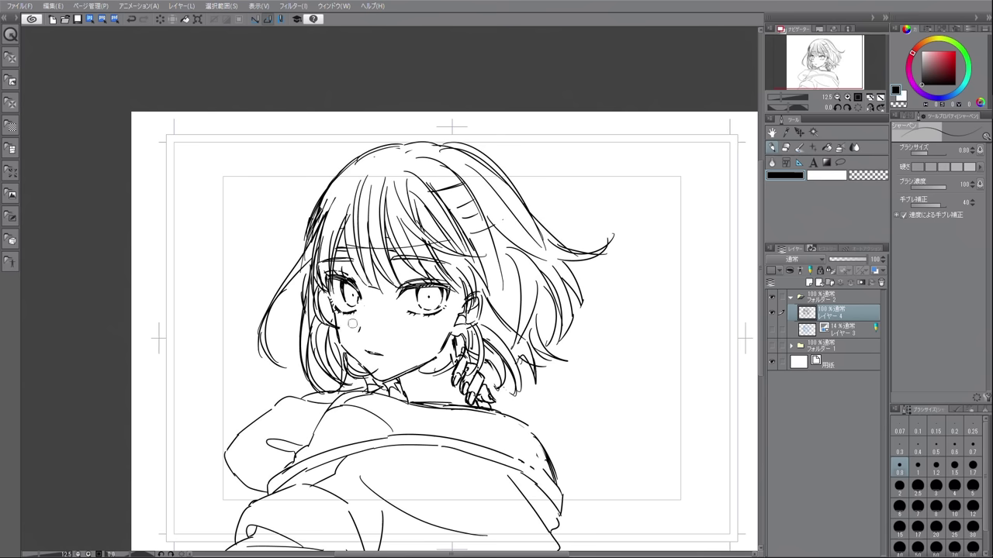
Add strands behind the ear and to the far side's hair tips, and mirror the view to check the drawing.
left_click_drag(534, 309, 486, 321)
mouse_move(301, 332)
left_mouse_down()
mouse_move(276, 376)
mouse_move(262, 380)
left_mouse_up()
left_click_drag(332, 352, 312, 376)
left_click_drag(297, 267, 304, 325)
left_click_drag(299, 280, 306, 335)
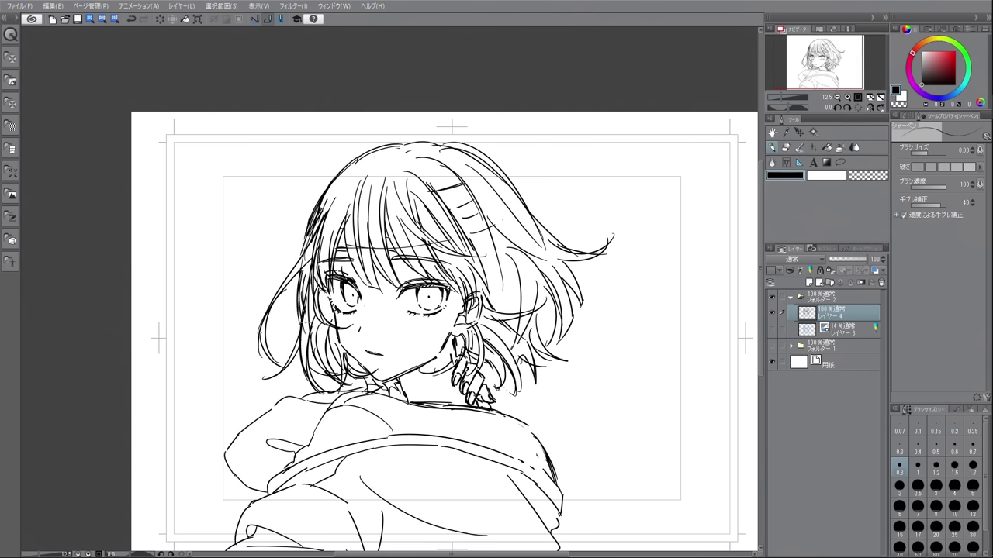
key("h")
key("ctrl+minus")
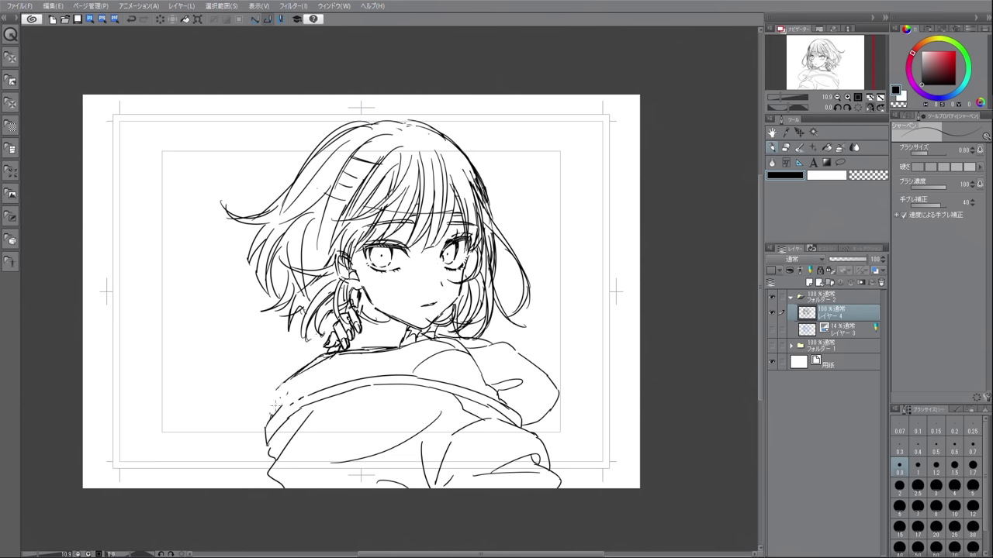
Sketch the near shoulder, the back edge and long fold lines of the jacket sleeve in the mirrored view.
mouse_move(346, 345)
left_mouse_down()
mouse_move(321, 395)
mouse_move(312, 476)
mouse_move(398, 461)
left_mouse_up()
left_click_drag(278, 400, 260, 457)
left_click_drag(281, 393, 262, 488)
left_click_drag(273, 424, 262, 487)
left_click_drag(257, 439, 281, 490)
left_click_drag(307, 422, 347, 489)
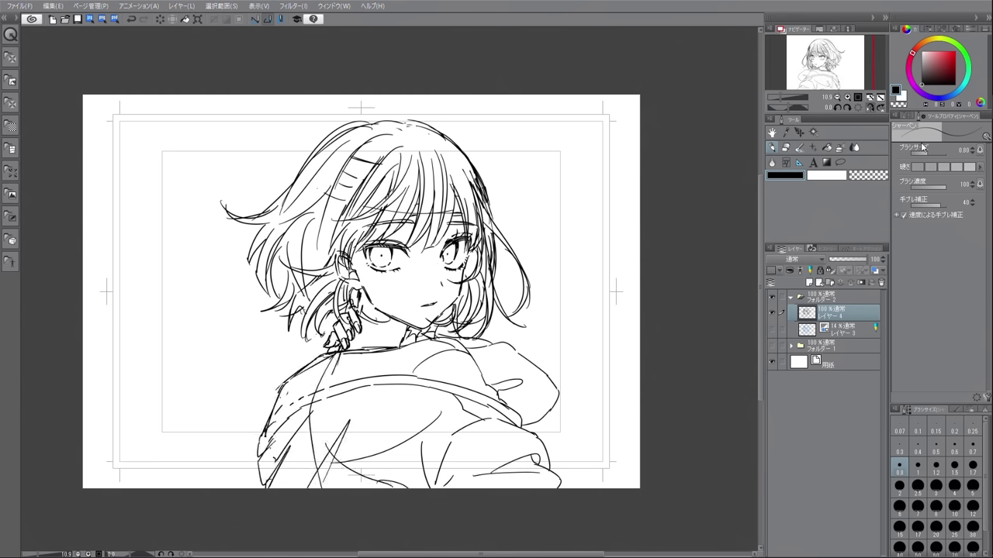
Restore the normal orientation, undo the last stroke and rework the fold lines along the near sleeve's outer edge.
key("h")
key("ctrl+z")
left_click_drag(481, 428, 518, 463)
left_click_drag(512, 428, 526, 454)
left_click_drag(515, 457, 513, 484)
left_click_drag(476, 455, 487, 490)
left_click_drag(509, 453, 518, 490)
key("ctrl+z")
mouse_move(508, 428)
left_mouse_down()
mouse_move(528, 489)
mouse_move(531, 479)
left_mouse_up()
Redraw the long sleeve and back edge lines in the mirrored view, restore the orientation and add a short stroke at the neckline.
key("h")
left_click_drag(325, 361, 318, 489)
left_click_drag(291, 384, 271, 481)
left_click_drag(271, 423, 264, 489)
key("h")
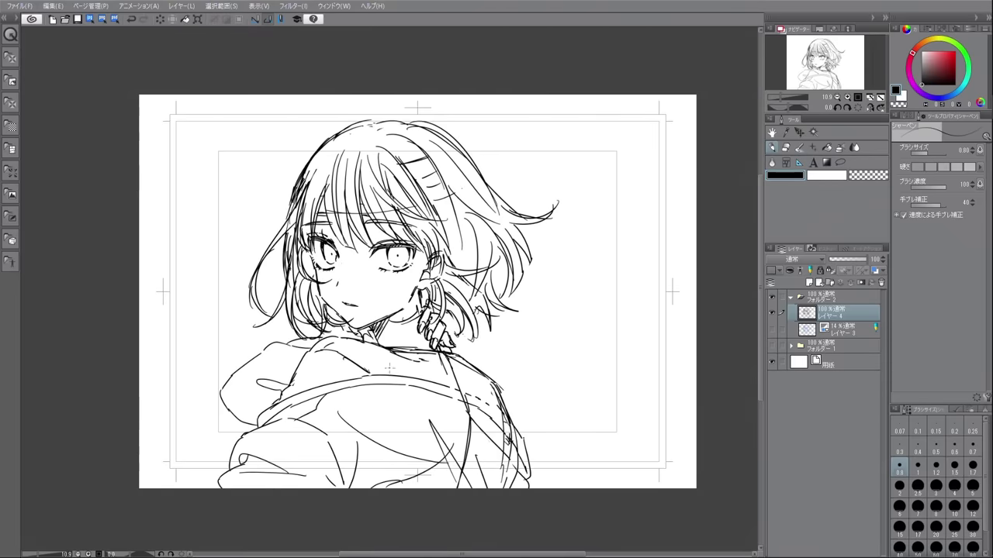
left_click_drag(394, 363, 405, 373)
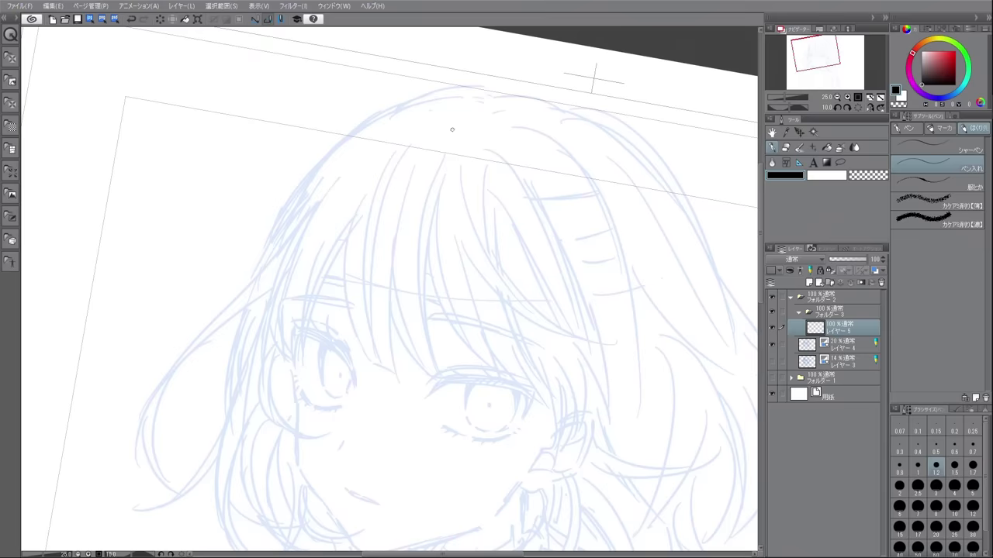
Ink the central bang strands from the crown down to the brow over the blue sketch with the ペン入れ pen.
mouse_move(469, 134)
left_mouse_down()
mouse_move(421, 376)
mouse_move(458, 161)
left_mouse_up()
key("minus")
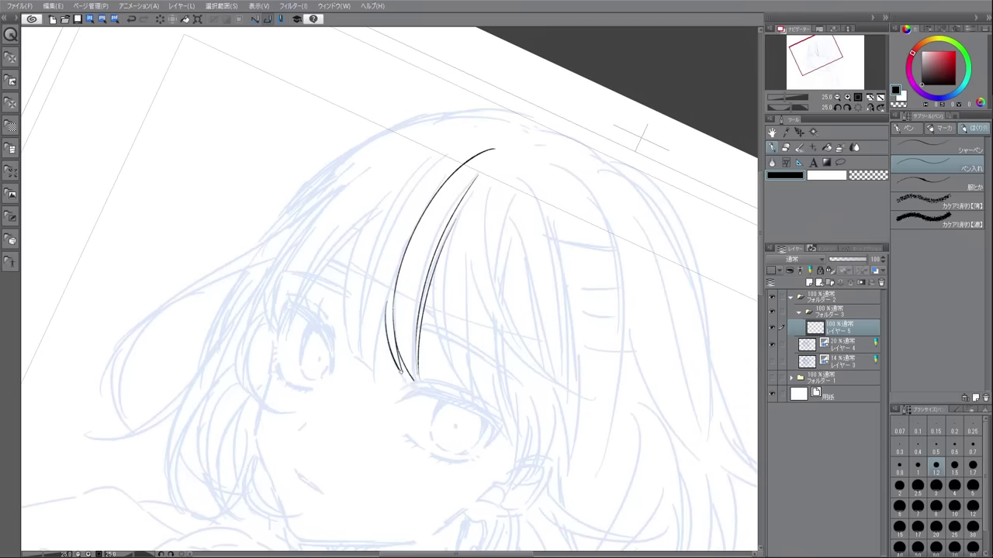
left_click_drag(432, 268, 447, 364)
mouse_move(472, 221)
left_mouse_down()
mouse_move(467, 386)
mouse_move(440, 291)
left_mouse_up()
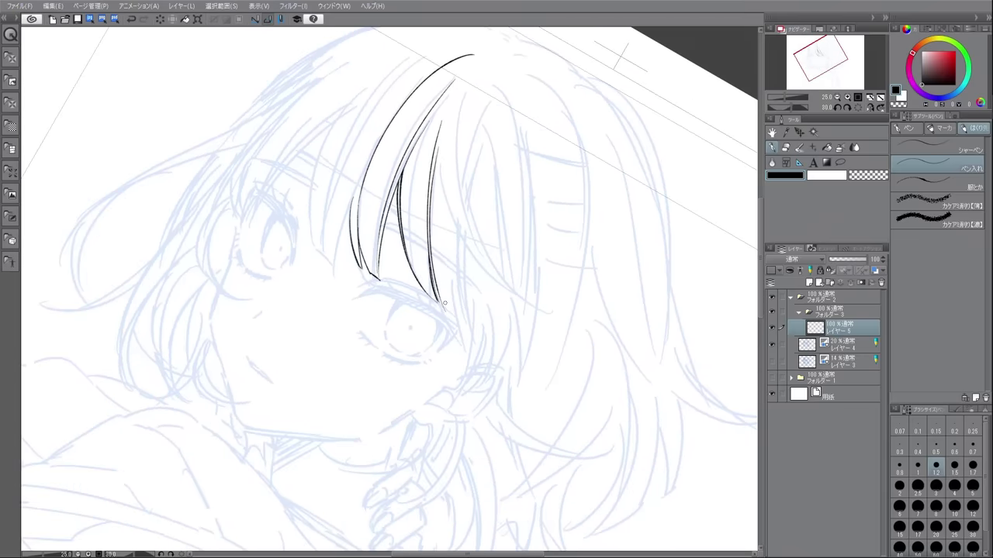
mouse_move(452, 255)
left_mouse_down()
mouse_move(464, 354)
mouse_move(476, 345)
mouse_move(496, 383)
left_mouse_up()
Ink the side-swept bangs above the near eye and the curved sidelock running down to the ear.
key("minus")
key("minus")
key("minus")
key("plus")
key("plus")
key("plus")
left_click_drag(449, 207, 493, 343)
mouse_move(483, 246)
left_mouse_down()
mouse_move(493, 312)
mouse_move(481, 394)
left_mouse_up()
left_click_drag(530, 278, 513, 388)
mouse_move(521, 307)
left_mouse_down()
mouse_move(475, 404)
mouse_move(556, 496)
left_mouse_up()
Ink the pointed tips and inner strands of the middle bangs between the eyes.
mouse_move(405, 194)
left_mouse_down()
mouse_move(392, 341)
mouse_move(411, 349)
left_mouse_up()
left_click_drag(391, 264, 419, 349)
left_click_drag(392, 299, 411, 346)
left_click_drag(427, 279, 434, 350)
left_click_drag(423, 219, 429, 342)
left_click_drag(388, 310, 434, 295)
Ink long bang strands above the far eye, undoing the unsatisfactory strokes.
left_click_drag(367, 203, 334, 289)
key("ctrl+z")
left_click_drag(353, 240, 334, 349)
left_click_drag(388, 113, 331, 337)
left_click_drag(353, 165, 322, 349)
key("ctrl+z")
Ink the short outer bang strands and tips at the far temple, retrying the strokes that miss.
left_click_drag(333, 310, 343, 351)
left_click_drag(324, 195, 309, 354)
key("ctrl+z")
left_click_drag(309, 273, 302, 335)
left_click_drag(349, 295, 351, 346)
key("ctrl+z")
left_click_drag(318, 279, 315, 324)
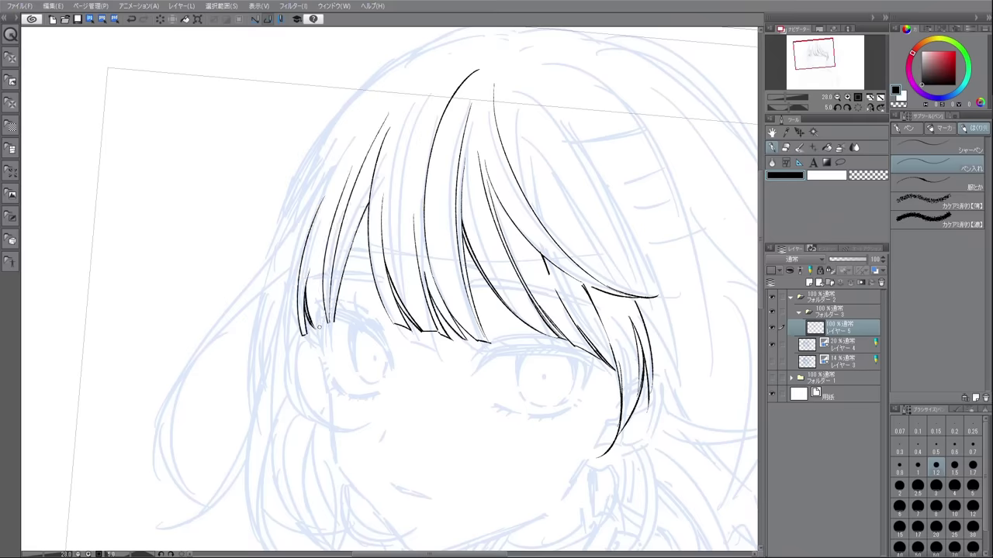
Ink the curved far sidelock beside the eye and start the face contour beneath the bangs.
left_click_drag(434, 326, 466, 256)
left_click_drag(303, 193, 296, 321)
left_click_drag(349, 242, 303, 342)
left_click_drag(388, 325, 449, 201)
left_click_drag(310, 288, 287, 341)
left_click_drag(330, 225, 333, 270)
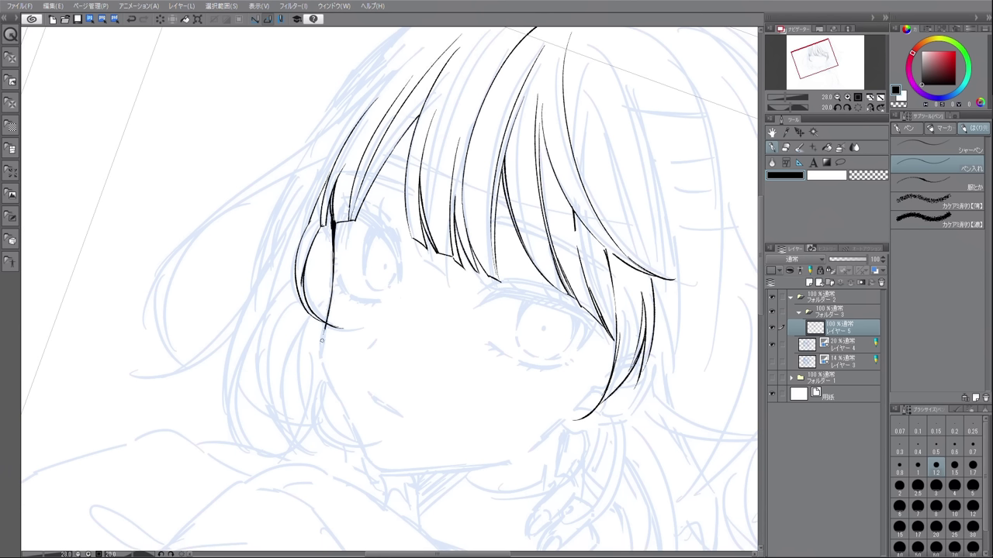
Undo the last cheek strokes, ink the face contour through the chin to the jaw, and start the ear.
mouse_move(324, 362)
left_mouse_down()
mouse_move(312, 271)
mouse_move(345, 343)
left_mouse_up()
key("ctrl+z")
key("ctrl+z")
mouse_move(310, 267)
left_mouse_down()
mouse_move(356, 377)
mouse_move(481, 333)
mouse_move(498, 347)
left_mouse_up()
left_click_drag(535, 265, 528, 274)
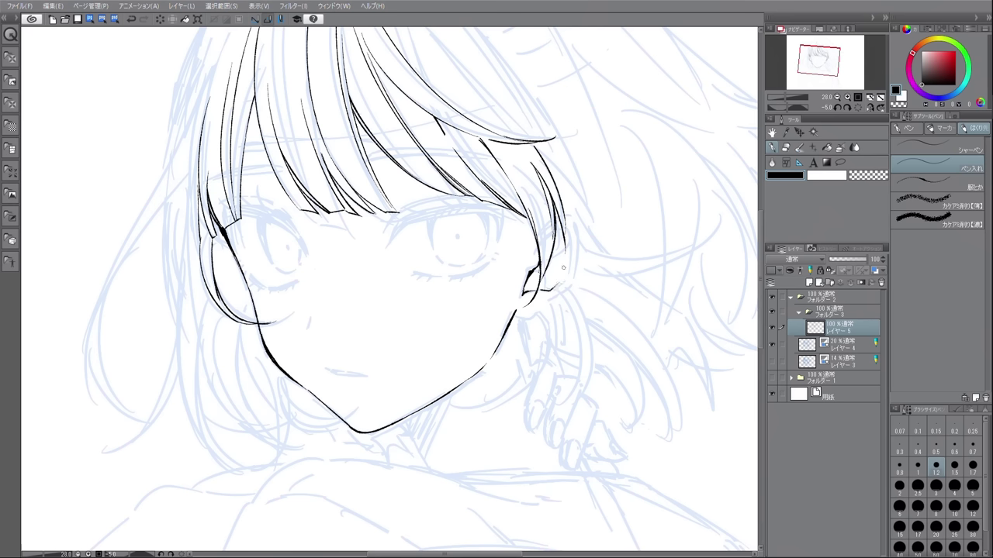
Ink the near ear's outer rim, lobe and inner folds, redoing the rim stroke.
mouse_move(570, 216)
left_mouse_down()
mouse_move(569, 271)
mouse_move(573, 260)
mouse_move(552, 298)
mouse_move(568, 285)
mouse_move(529, 316)
left_mouse_up()
key("ctrl+z")
key("ctrl+z")
mouse_move(566, 219)
left_mouse_down()
mouse_move(568, 244)
mouse_move(554, 254)
left_mouse_up()
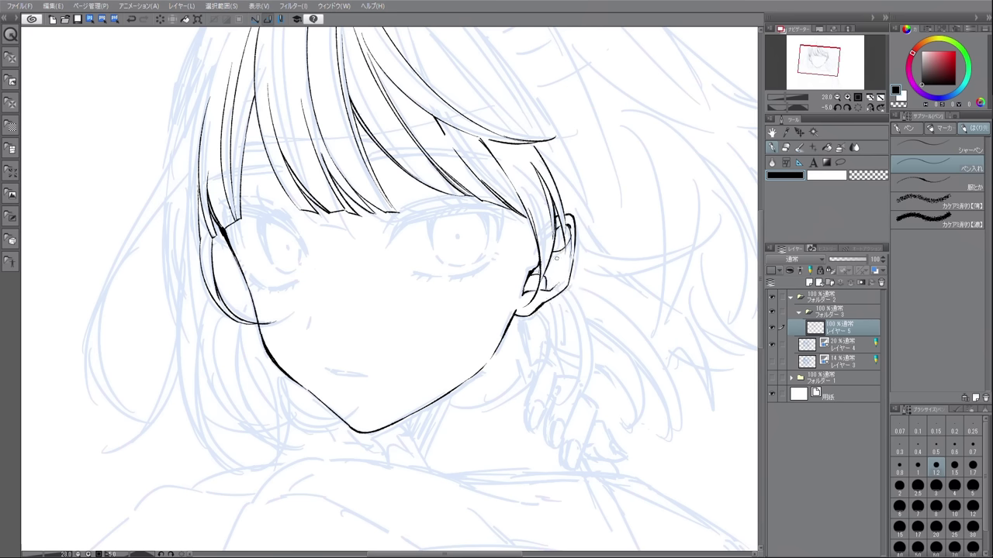
Ink the neck line, the curved strands below the ear and the first finger of the raised hand.
mouse_move(388, 419)
left_mouse_down()
mouse_move(327, 307)
mouse_move(305, 394)
left_mouse_up()
left_click_drag(434, 268, 431, 305)
key("ctrl+z")
mouse_move(451, 262)
left_mouse_down()
mouse_move(443, 316)
mouse_move(405, 350)
left_mouse_up()
mouse_move(434, 326)
left_mouse_down()
mouse_move(465, 295)
mouse_move(431, 325)
left_mouse_up()
mouse_move(438, 309)
left_mouse_down()
mouse_move(427, 333)
mouse_move(383, 359)
mouse_move(460, 323)
mouse_move(435, 374)
left_mouse_up()
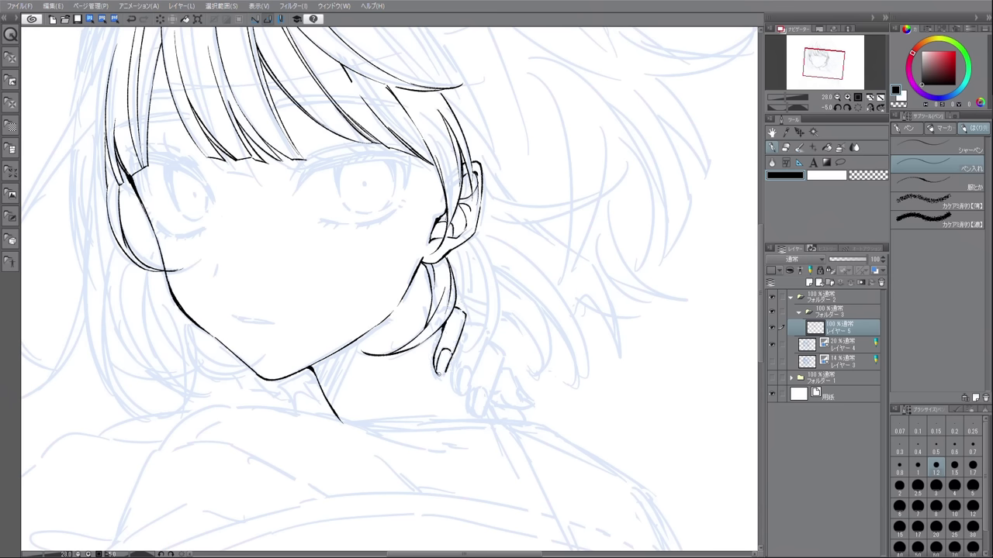
Ink the second and third fingers of the raised hand with their fingernails.
left_click_drag(470, 320, 473, 378)
mouse_move(462, 336)
left_mouse_down()
mouse_move(464, 390)
mouse_move(470, 380)
left_mouse_up()
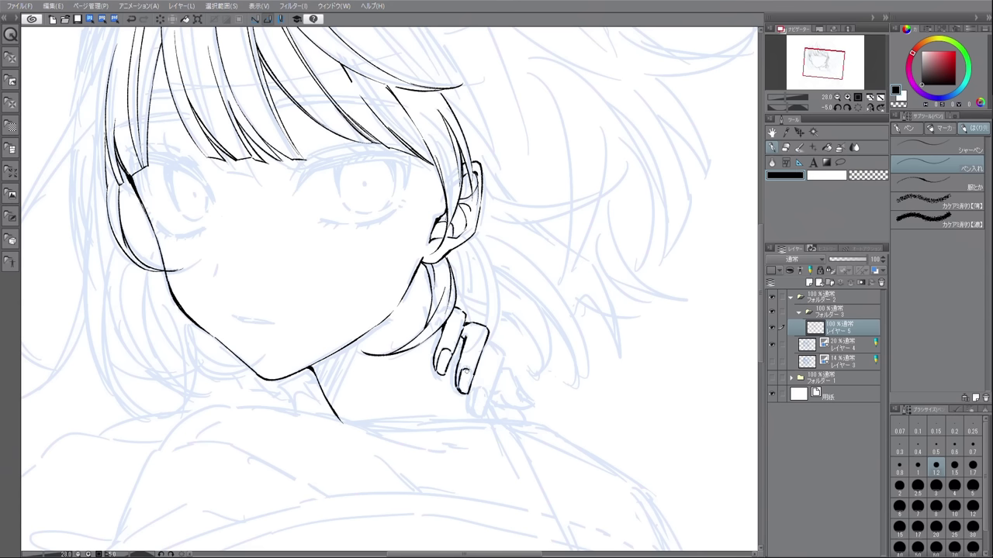
mouse_move(498, 345)
left_mouse_down()
mouse_move(501, 380)
mouse_move(484, 413)
left_mouse_up()
left_click_drag(462, 363, 472, 409)
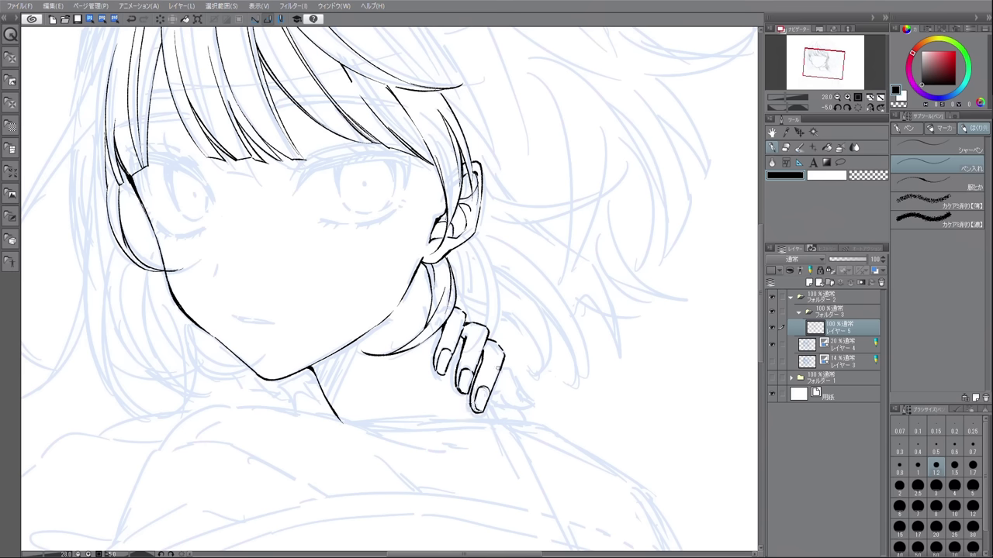
Ink the last finger, redraw the middle fingers and try a connecting stroke over the knuckles.
left_click_drag(505, 362, 527, 398)
mouse_move(469, 318)
left_mouse_down()
mouse_move(485, 345)
mouse_move(458, 384)
mouse_move(460, 403)
left_mouse_up()
mouse_move(459, 325)
left_mouse_down()
mouse_move(487, 351)
mouse_move(485, 363)
left_mouse_up()
left_click_drag(478, 358, 464, 405)
left_click_drag(461, 341, 448, 395)
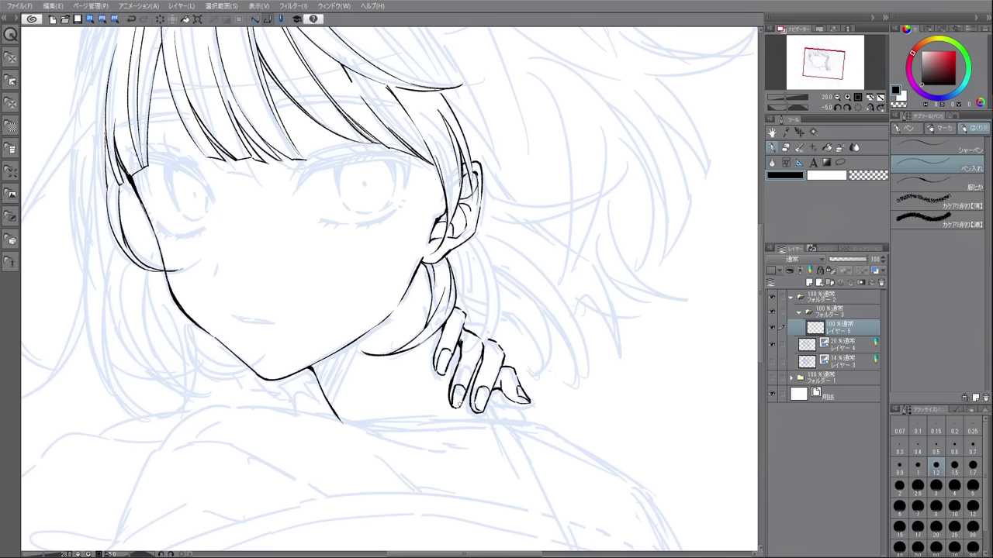
mouse_move(487, 340)
left_mouse_down()
mouse_move(511, 358)
mouse_move(502, 341)
mouse_move(512, 358)
left_mouse_up()
key("ctrl+z")
key("ctrl+z")
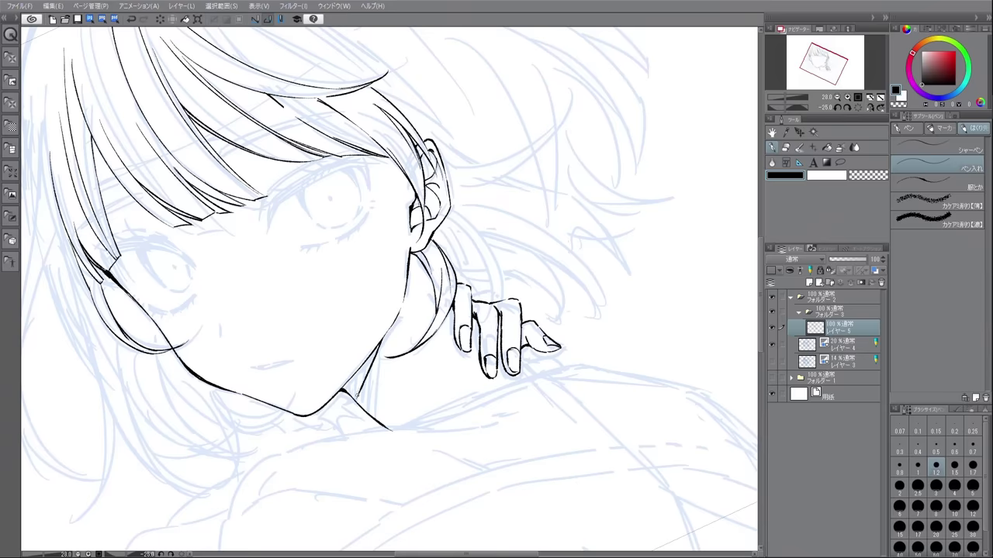
Ink long strands from the crown past the ear, ending in curved tips behind it.
left_click_drag(361, 102, 411, 256)
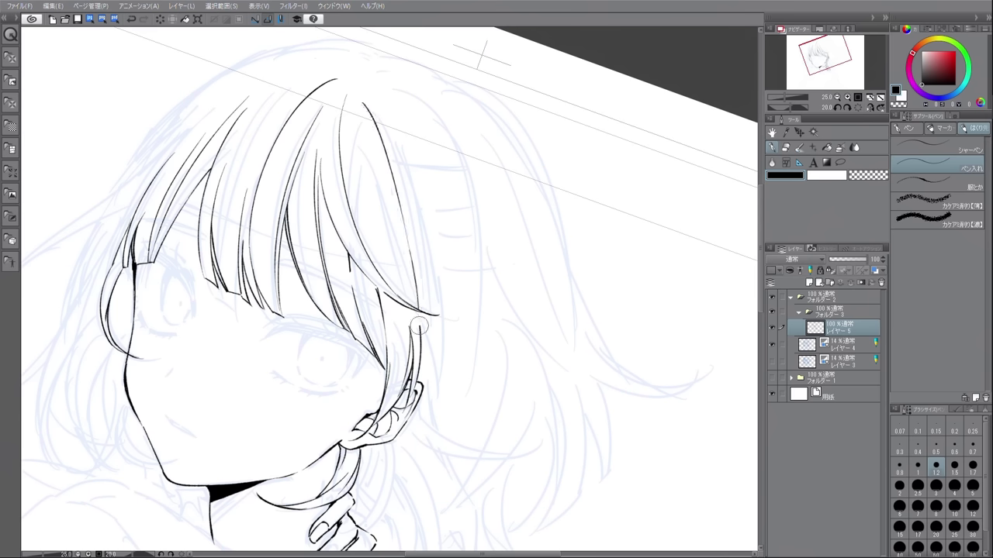
mouse_move(363, 89)
left_mouse_down()
mouse_move(428, 259)
mouse_move(452, 439)
left_mouse_up()
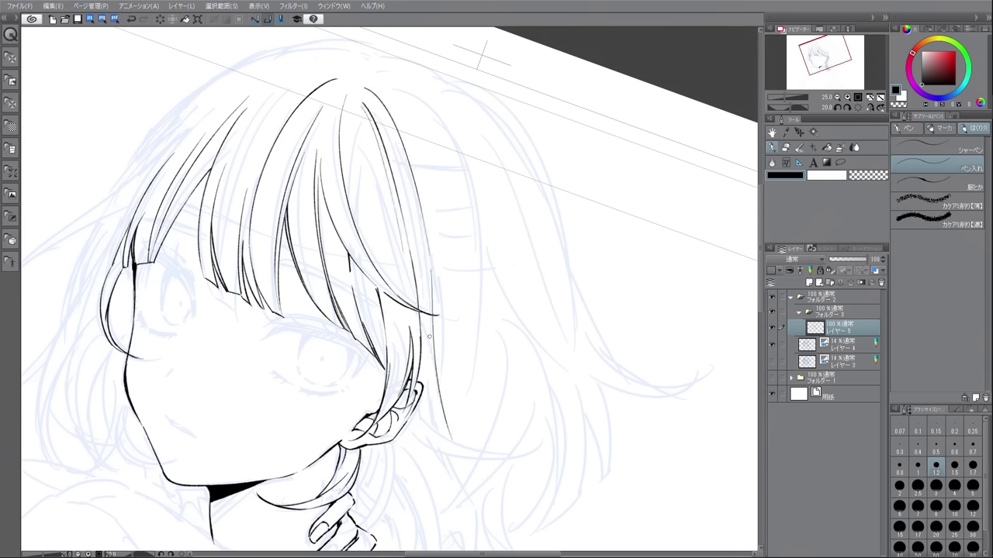
left_click_drag(431, 269, 479, 345)
left_click_drag(404, 225, 473, 351)
mouse_move(436, 266)
left_mouse_down()
mouse_move(419, 318)
mouse_move(439, 402)
left_mouse_up()
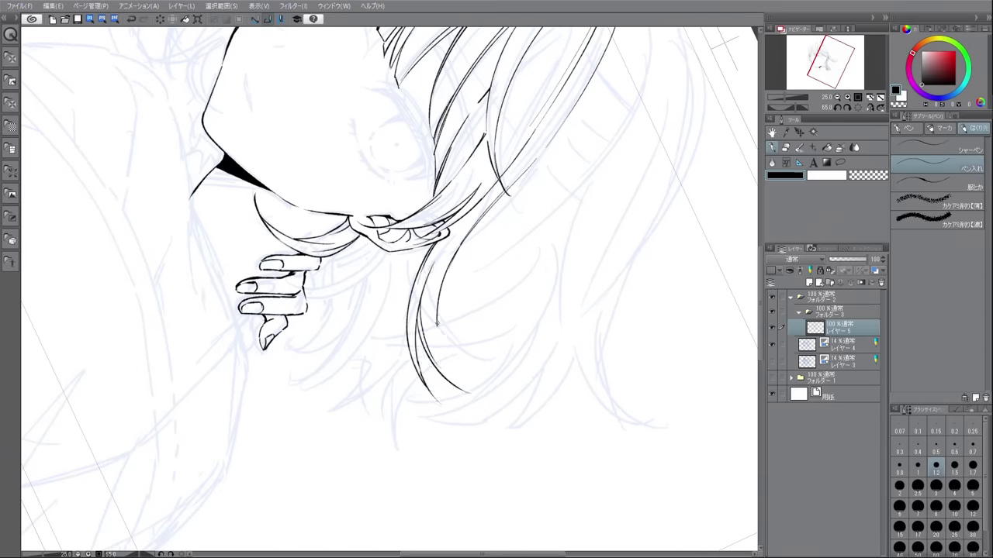
left_click_drag(436, 321, 452, 378)
Ink fine strands below the ear, falling toward the back of the raised hand.
key("asciicircum")
key("asciicircum")
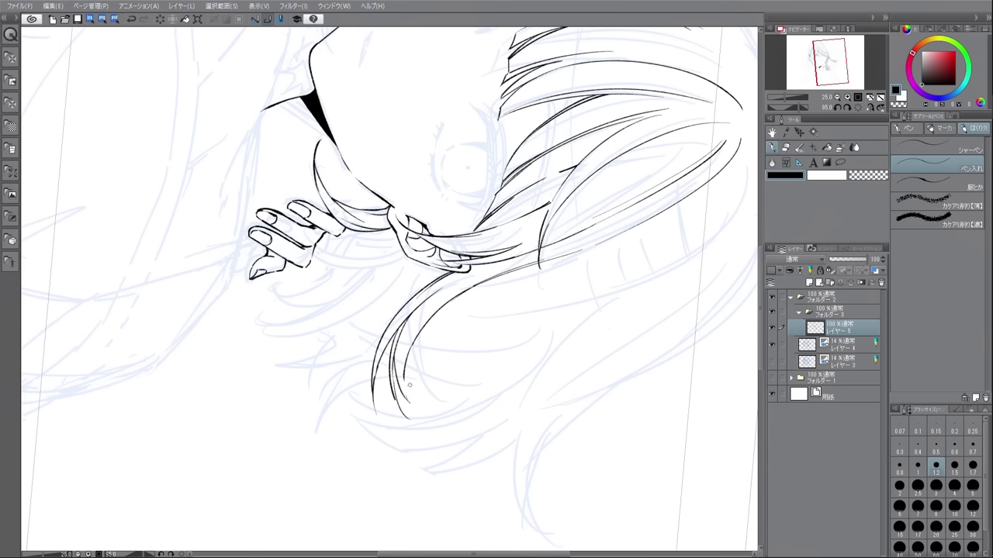
key("minus")
key("minus")
key("minus")
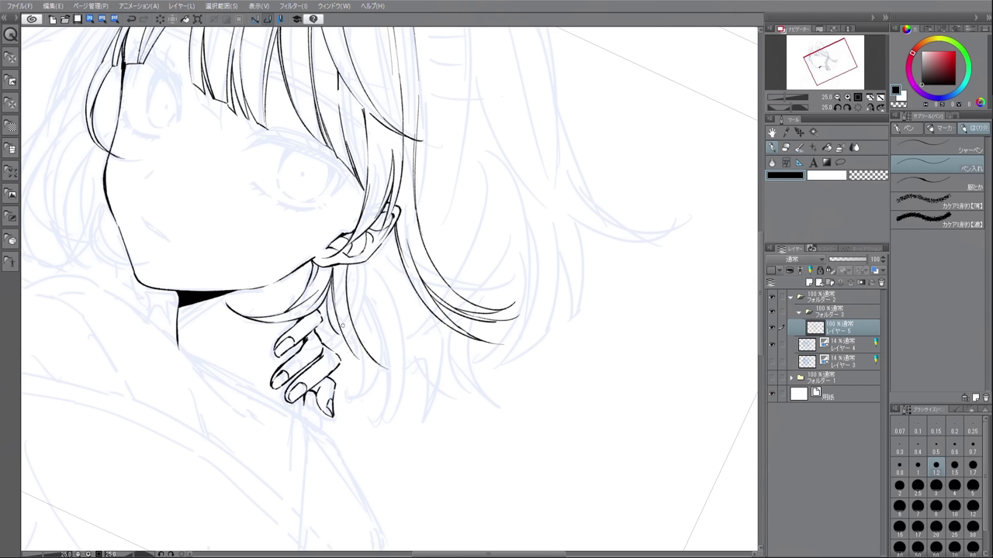
key("asciicircum")
key("asciicircum")
left_click_drag(329, 311, 358, 351)
left_click_drag(319, 304, 314, 349)
key("at")
Ink curved nape strands from behind the ear that wrap around beside the hand.
mouse_move(369, 259)
left_mouse_down()
mouse_move(410, 335)
mouse_move(398, 353)
left_mouse_up()
left_click_drag(396, 292, 425, 419)
left_click_drag(421, 343, 410, 403)
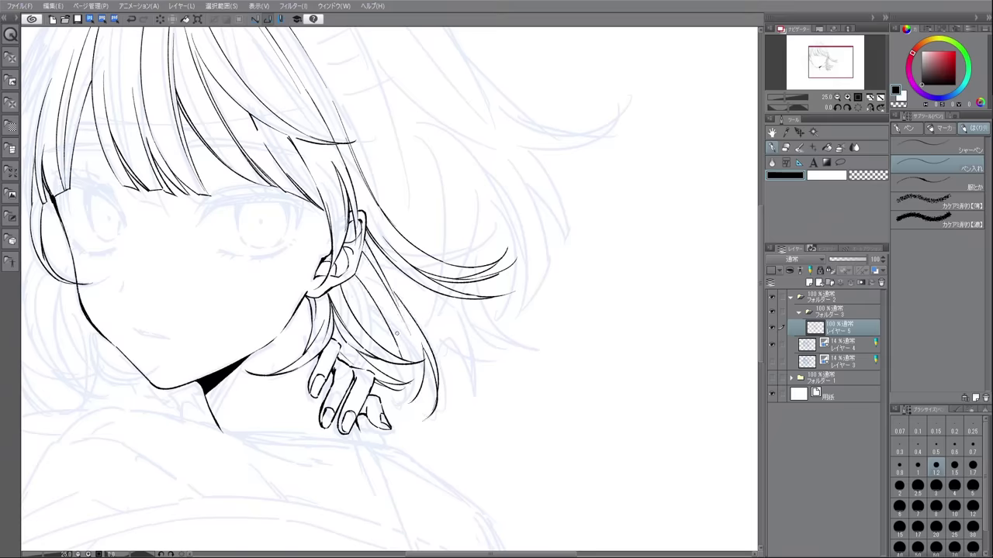
left_click_drag(411, 366, 404, 415)
key("asciicircum")
left_click_drag(375, 274, 352, 331)
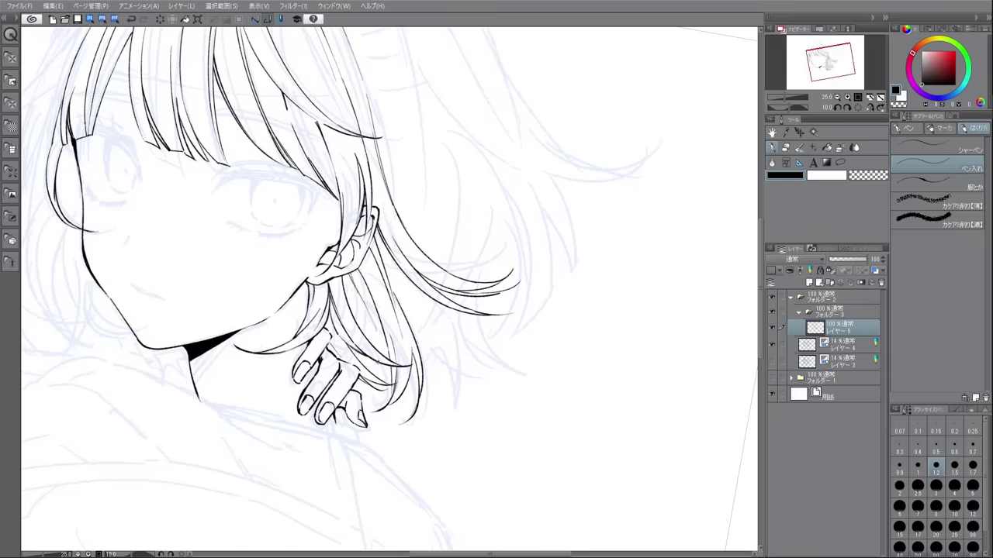
Ink the flared outer hair tips behind the nape strands.
key("asciicircum")
left_click_drag(425, 309, 458, 388)
left_click_drag(433, 326, 475, 396)
left_click_drag(405, 339, 433, 419)
key("minus")
scroll(316, 151, "up", 2)
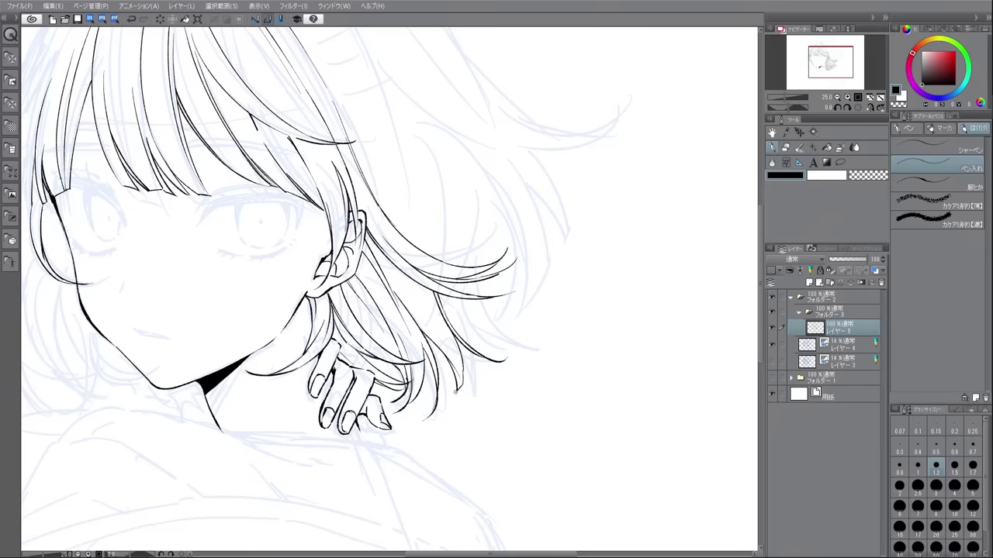
Ink the outer contour of the side hair section from the crown and the hairpin bands across it.
left_click_drag(288, 108, 365, 299)
mouse_move(368, 302)
left_mouse_down()
mouse_move(411, 397)
mouse_move(413, 362)
left_mouse_up()
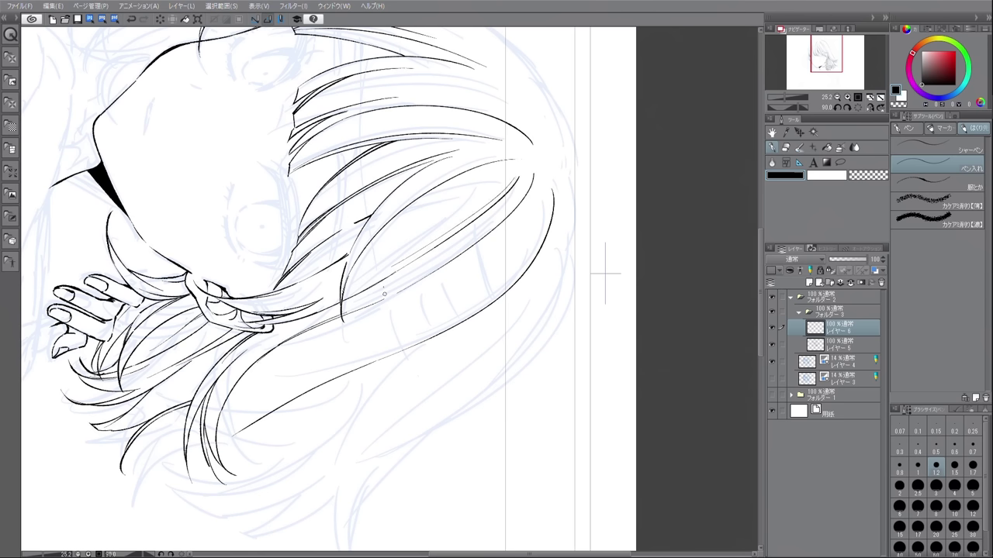
left_click_drag(478, 223, 497, 314)
left_click_drag(411, 260, 442, 346)
left_click_drag(447, 230, 470, 337)
key("minus")
mouse_move(328, 231)
left_mouse_down()
mouse_move(361, 237)
mouse_move(370, 277)
mouse_move(397, 299)
left_mouse_up()
left_click_drag(402, 186, 422, 180)
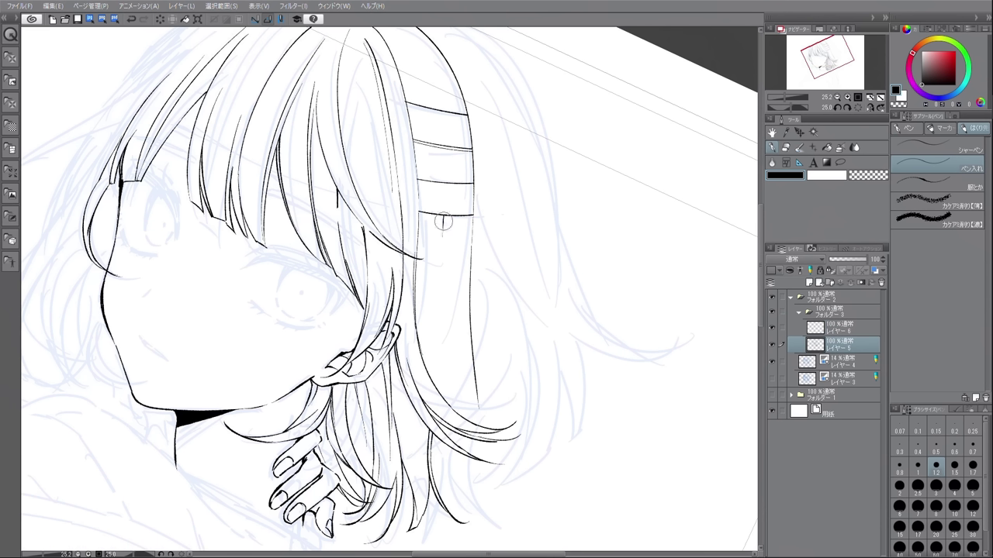
Ink strands below the hairpins and the curved outer tips of the hair at the back.
left_click_drag(445, 219, 449, 324)
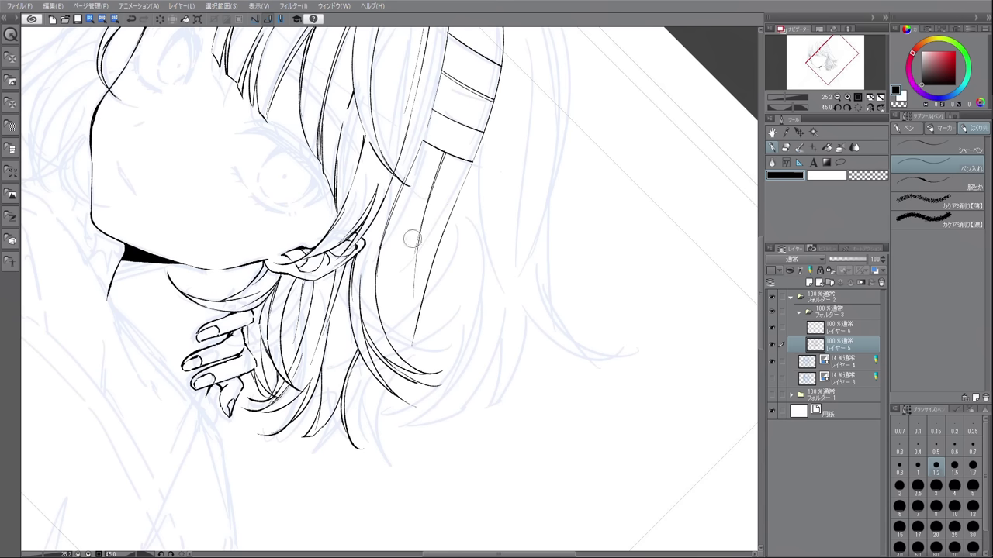
left_click_drag(419, 243, 465, 377)
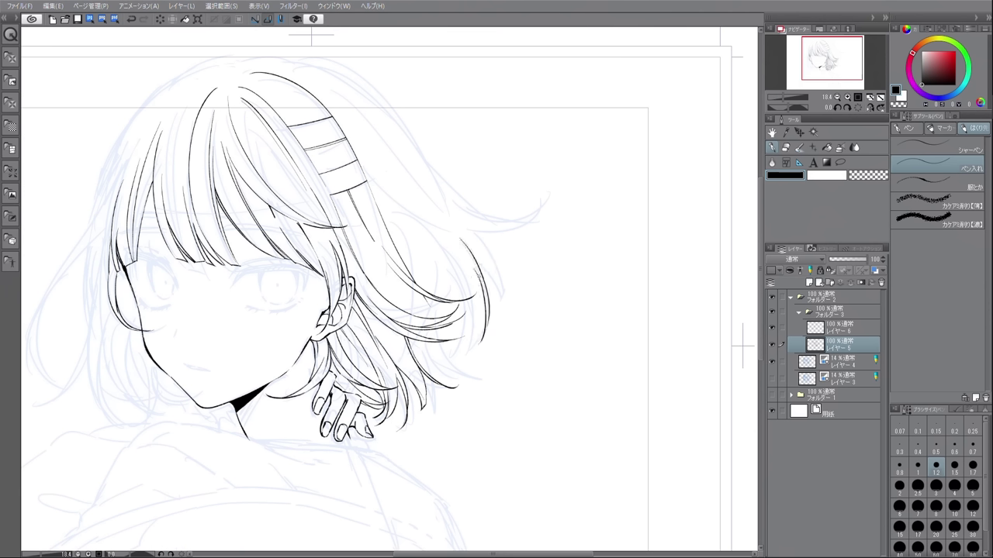
left_click_drag(448, 267, 464, 356)
mouse_move(401, 180)
left_mouse_down()
mouse_move(453, 270)
mouse_move(462, 366)
mouse_move(418, 383)
left_mouse_up()
mouse_move(435, 343)
left_mouse_down()
mouse_move(464, 384)
mouse_move(580, 367)
left_mouse_up()
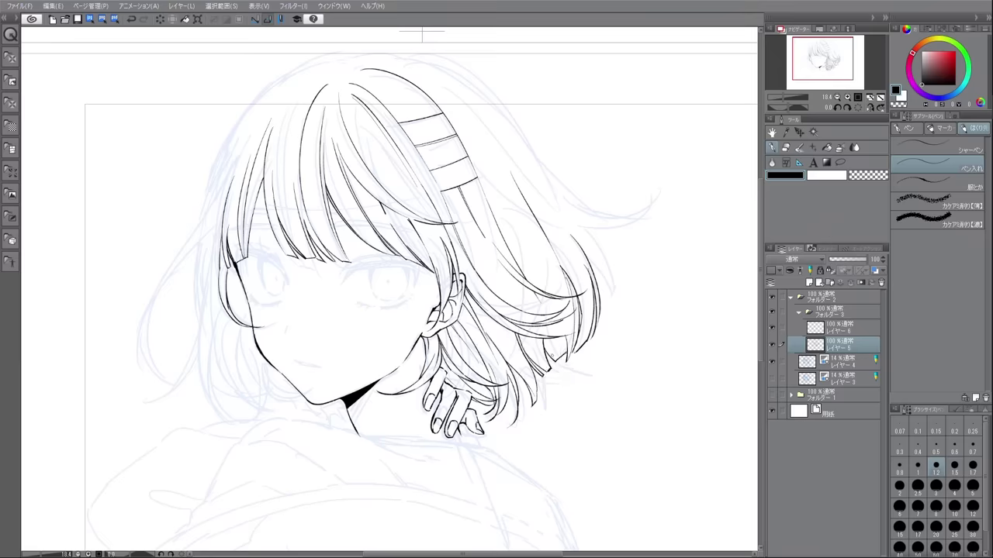
Ink the far-side hair outline from crown to temple and the looping outer lock beyond it.
left_click_drag(208, 198, 292, 224)
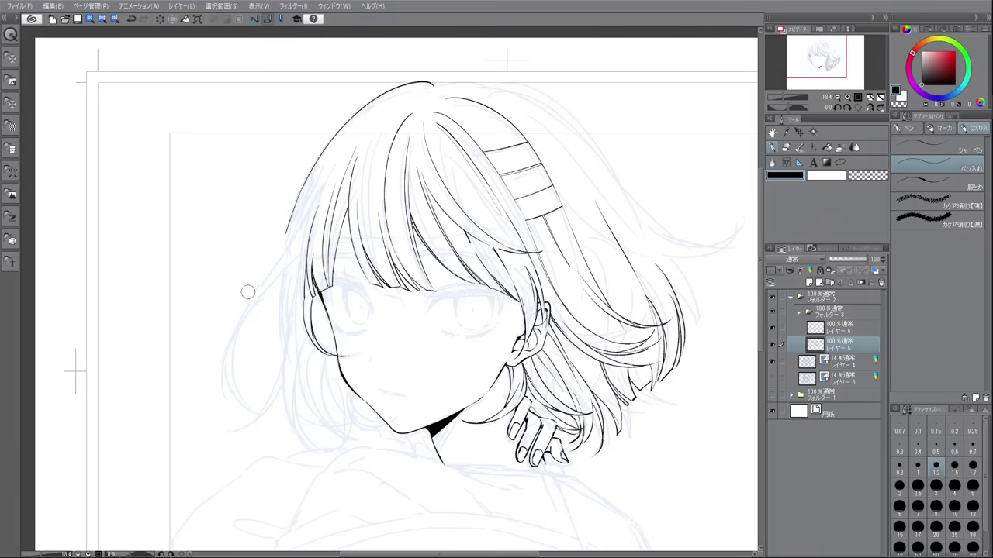
left_click_drag(307, 205, 223, 390)
left_click_drag(307, 242, 222, 352)
key("ctrl+z")
left_click_drag(242, 311, 250, 411)
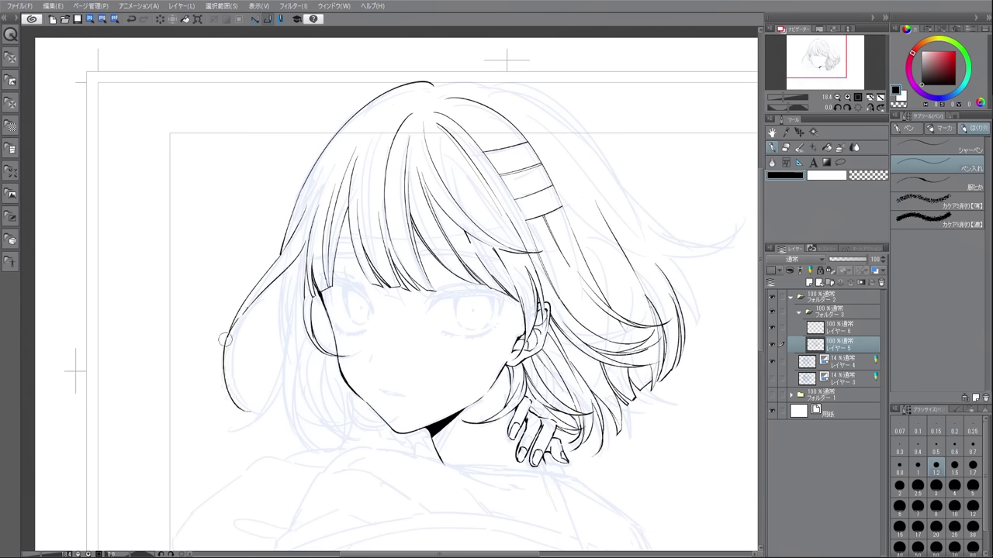
key("asciicircum")
left_click_drag(224, 291, 221, 375)
key("asciicircum")
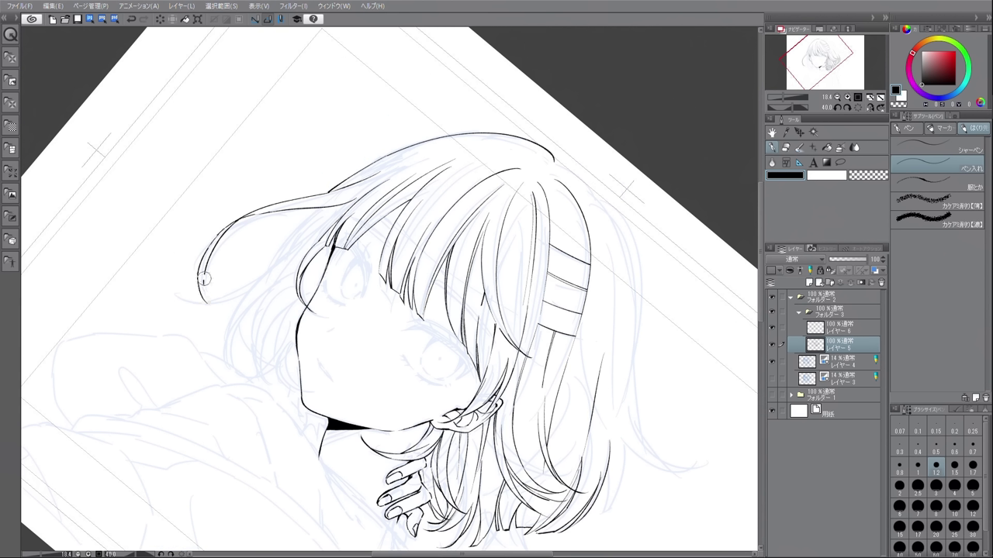
Ink the long inner contour of the far-side hair and the first curved strands inside it.
key("ctrl+at")
mouse_move(298, 183)
left_mouse_down()
mouse_move(303, 253)
mouse_move(284, 322)
left_mouse_up()
left_click_drag(304, 282, 297, 352)
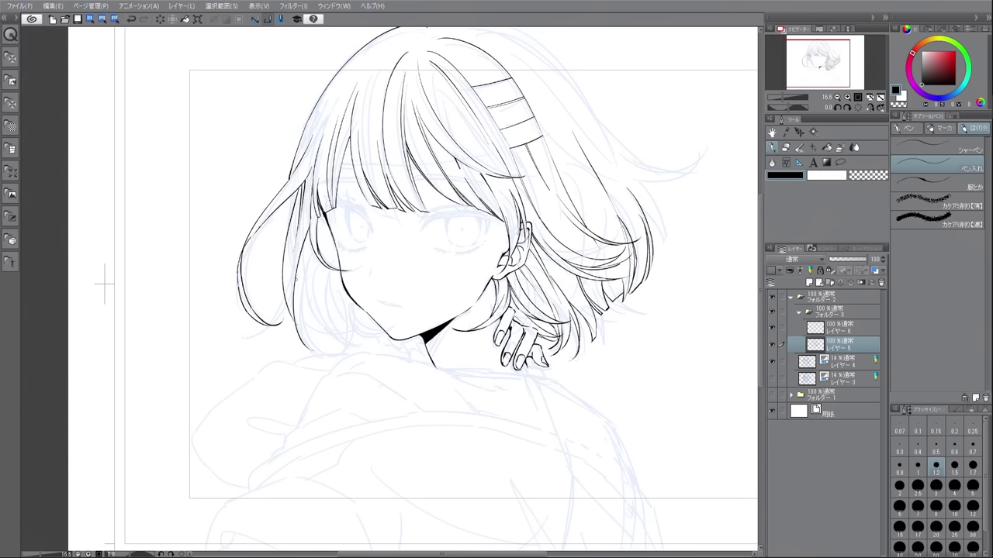
key("asciicircum")
left_click_drag(304, 278, 293, 321)
key("asciicircum")
left_click_drag(312, 251, 300, 287)
Fill in the remaining far-side strands between the outer hair and cheek, redoing the stroke near the jaw.
key("ctrl+at")
key("asciicircum")
mouse_move(328, 210)
left_mouse_down()
mouse_move(311, 321)
mouse_move(338, 240)
mouse_move(327, 327)
left_mouse_up()
left_click_drag(358, 340, 329, 334)
key("ctrl+z")
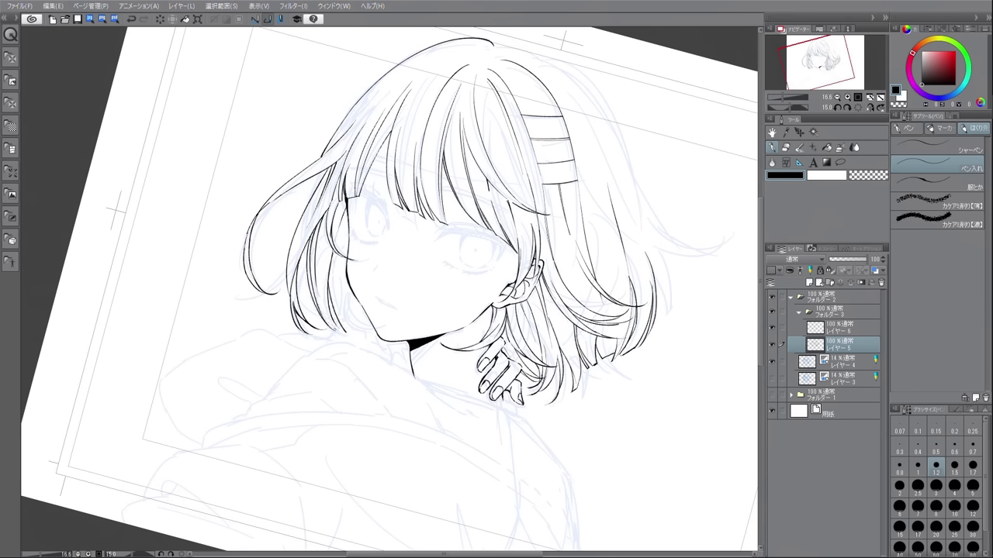
left_click_drag(339, 255, 357, 333)
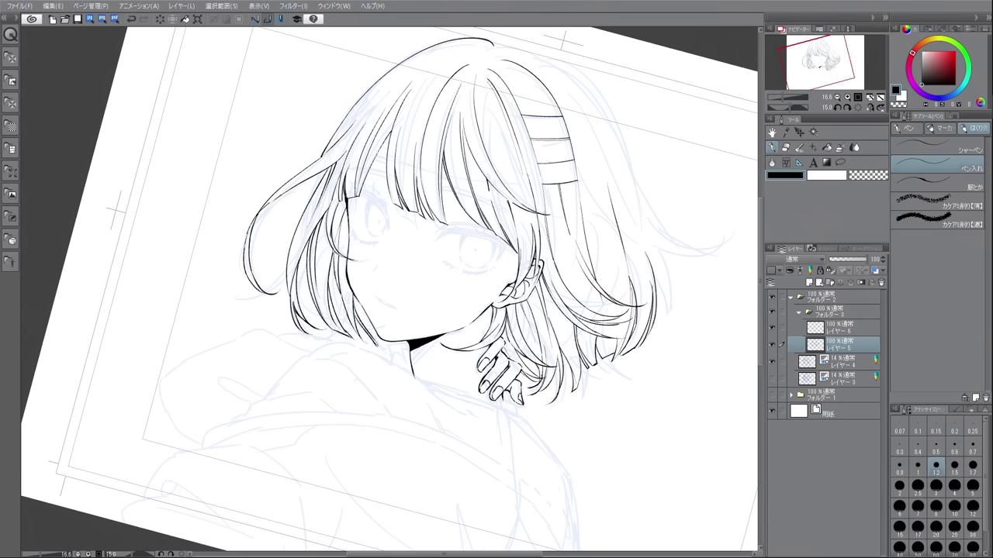
Ink the near-side outline of the back hair from the crown down to its flicked-out tip.
key("asciicircum")
key("asciicircum")
mouse_move(456, 169)
left_mouse_down()
mouse_move(447, 219)
mouse_move(462, 340)
left_mouse_up()
key("asciicircum")
mouse_move(469, 132)
left_mouse_down()
mouse_move(442, 268)
mouse_move(453, 369)
left_mouse_up()
left_click_drag(443, 310, 474, 368)
key("ctrl+at")
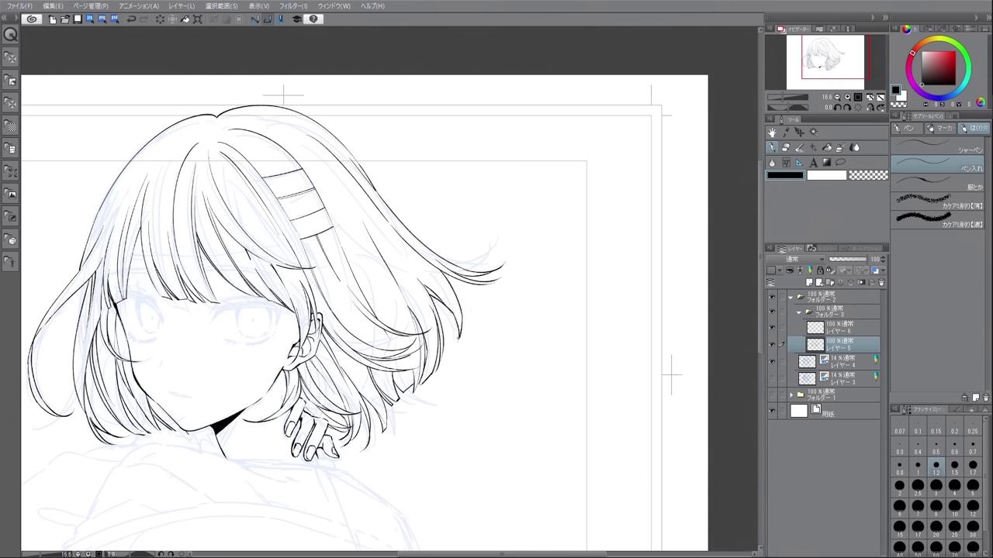
Ink the neckline from the neck to the hand and the curved fabric edge over the far shoulder.
key("minus")
left_click_drag(480, 167, 421, 266)
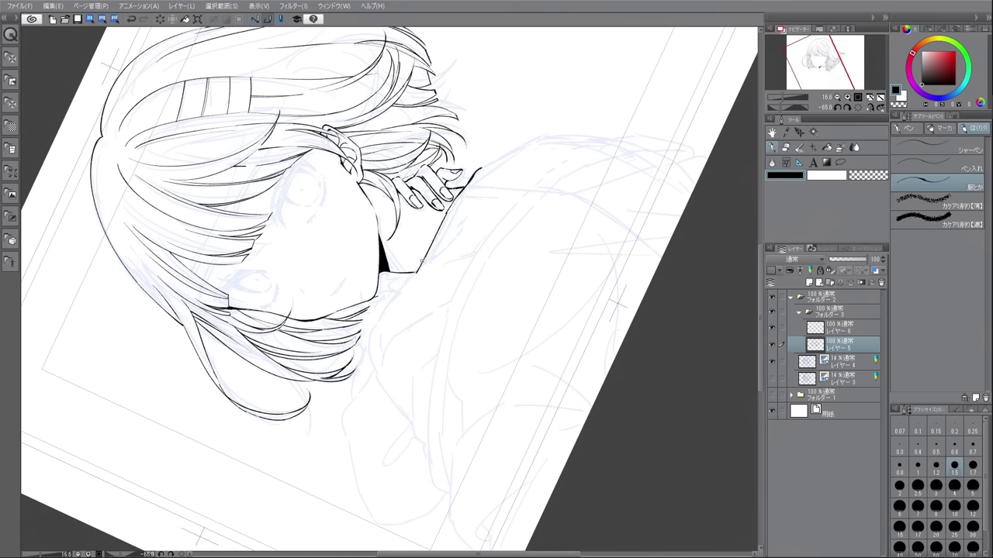
left_click_drag(414, 272, 372, 342)
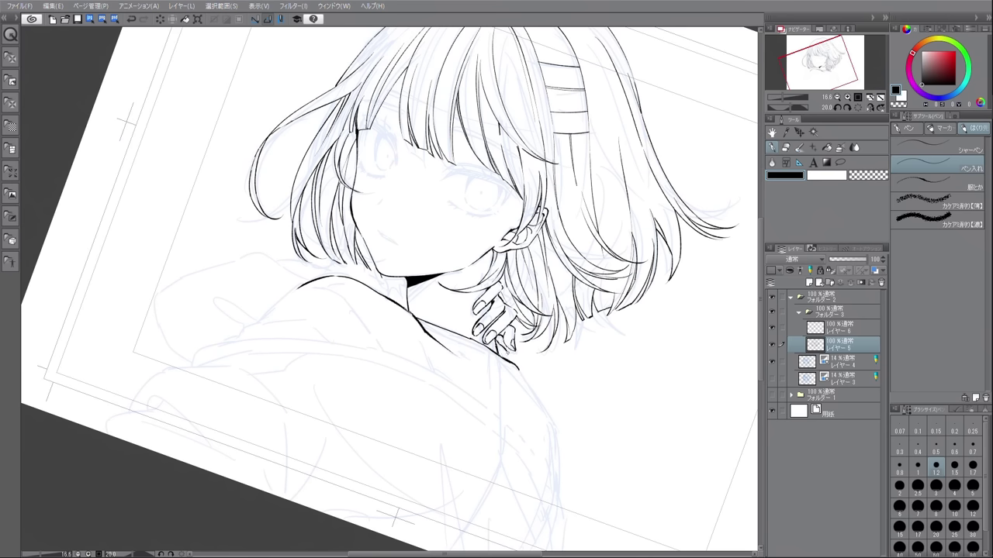
key("ctrl+0")
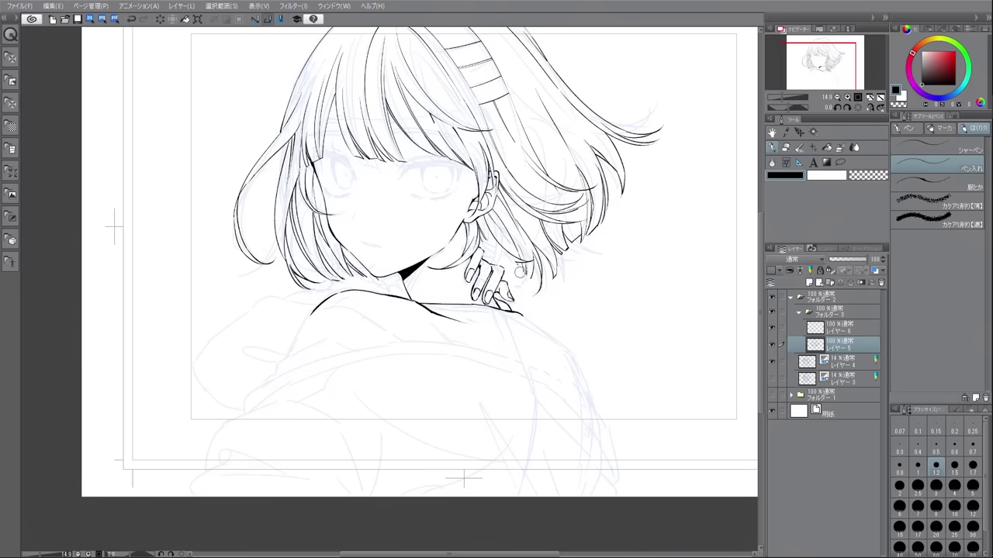
Select the inked hand with the lasso and apply a free transform to it.
key("m")
mouse_move(475, 250)
left_mouse_down()
mouse_move(519, 307)
mouse_move(466, 256)
left_mouse_up()
key("ctrl+t")
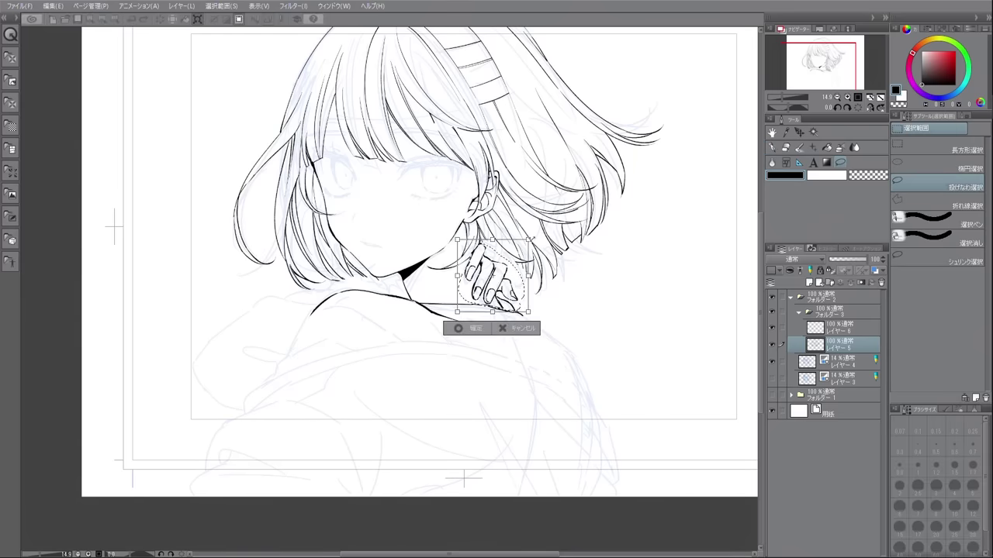
key("Return")
key("p")
key("ctrl+plus")
left_click_drag(529, 210, 535, 233)
key("ctrl+z")
mouse_move(552, 308)
left_mouse_down()
mouse_move(570, 320)
mouse_move(561, 329)
mouse_move(585, 319)
left_mouse_up()
key("ctrl+z")
key("ctrl+z")
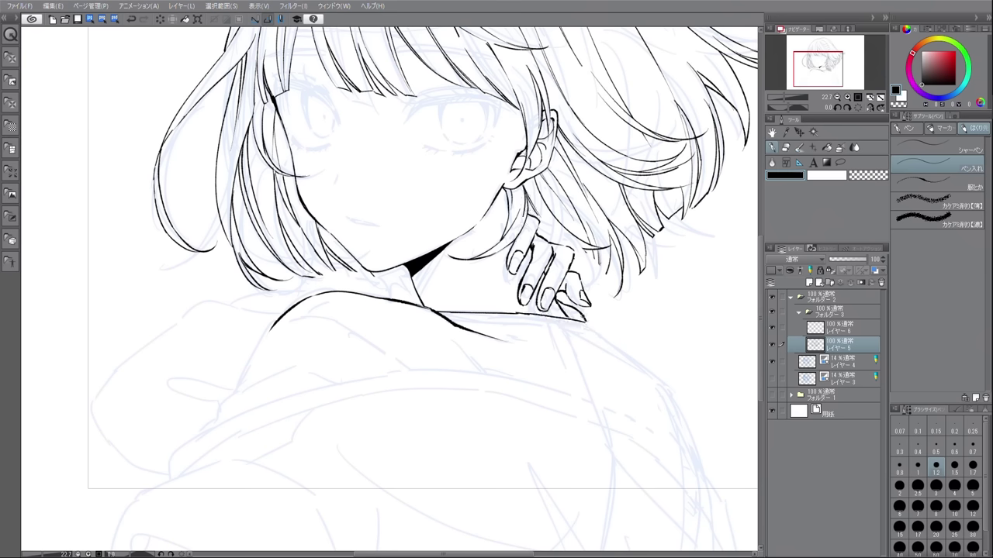
Touch up the lines beneath the fingers and ink the jacket's outline down over the far shoulder.
key("^")
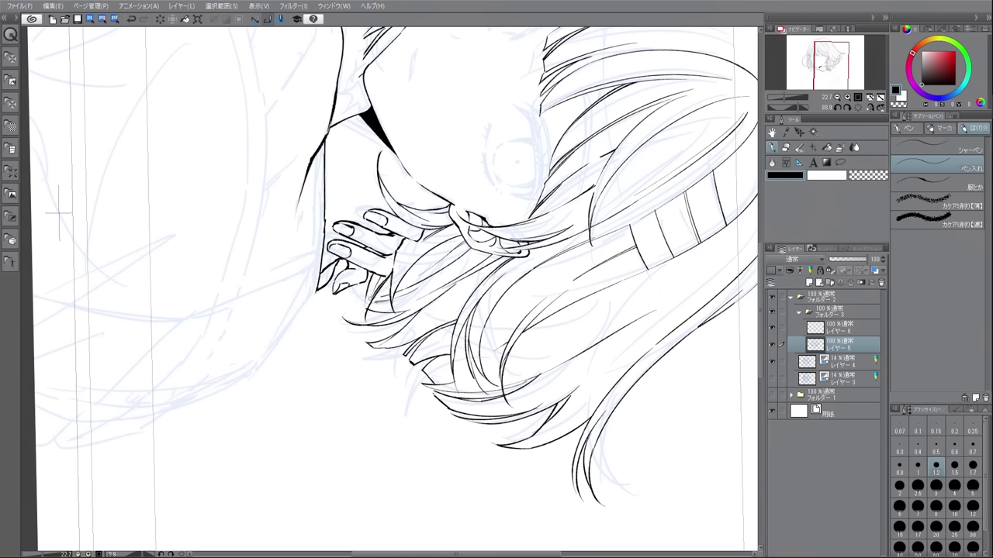
left_click_drag(369, 279, 349, 318)
key("ctrl+0")
left_click_drag(306, 289, 279, 328)
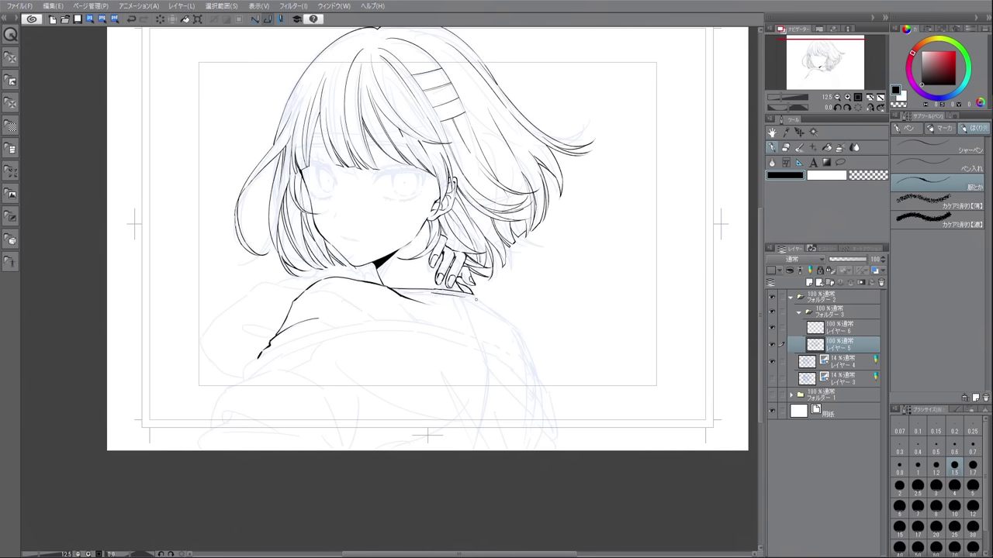
Ink the near-side jacket outline, the double band curving across the back, and the upper edge of the far sleeve.
scroll(520, 411, "up", 2)
mouse_move(450, 198)
left_mouse_down()
mouse_move(535, 263)
mouse_move(571, 408)
left_mouse_up()
left_click_drag(550, 303, 549, 378)
left_click_drag(310, 337, 276, 417)
mouse_move(321, 343)
left_mouse_down()
mouse_move(283, 396)
mouse_move(262, 466)
mouse_move(276, 503)
left_mouse_up()
left_click_drag(353, 357, 290, 408)
mouse_move(332, 329)
left_mouse_down()
mouse_move(381, 263)
mouse_move(499, 240)
mouse_move(508, 307)
left_mouse_up()
left_click_drag(496, 264, 504, 400)
key("ctrl+0")
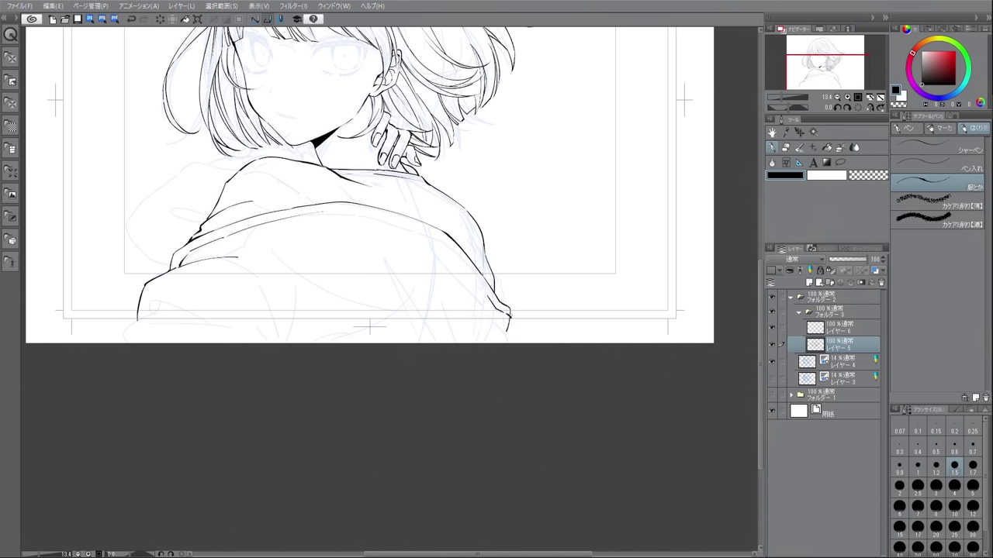
Ink the far sleeve's lower outline and cuff folds, plus the long crease lines across the jacket's back.
left_click_drag(508, 329, 509, 339)
mouse_move(229, 262)
left_mouse_down()
mouse_move(259, 288)
mouse_move(245, 320)
left_mouse_up()
left_click_drag(150, 299, 228, 326)
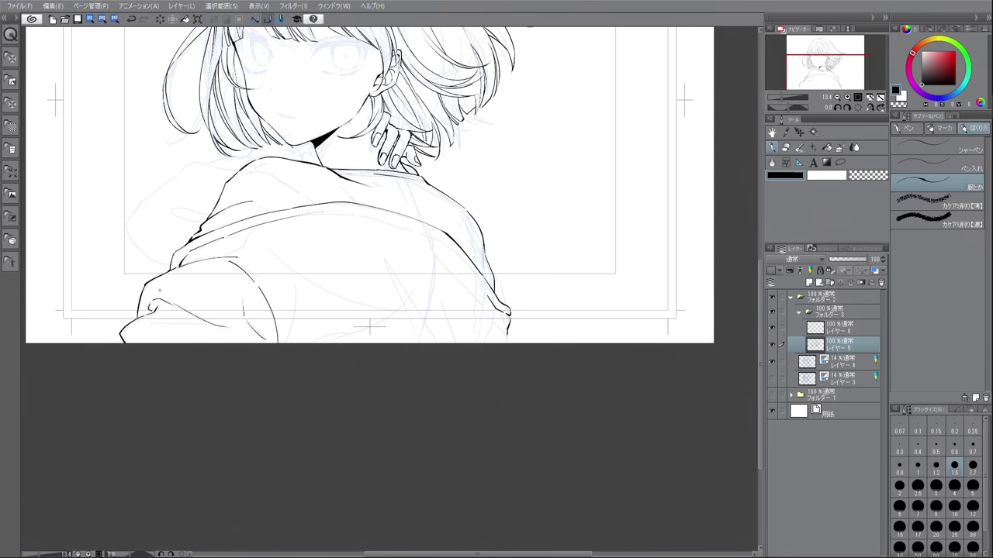
key("asciicircum")
key("asciicircum")
key("asciicircum")
key("asciicircum")
key("asciicircum")
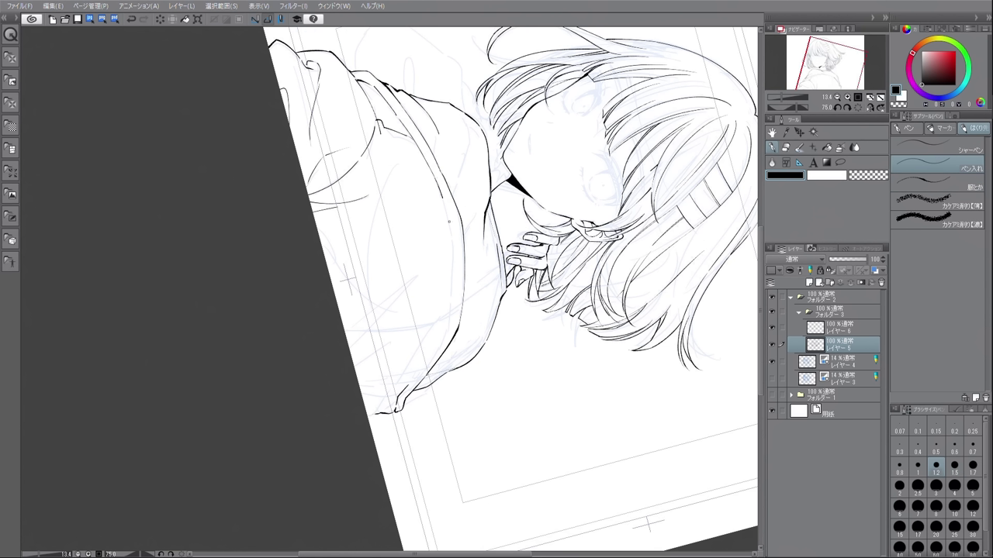
key("minus")
key("minus")
key("minus")
key("minus")
key("minus")
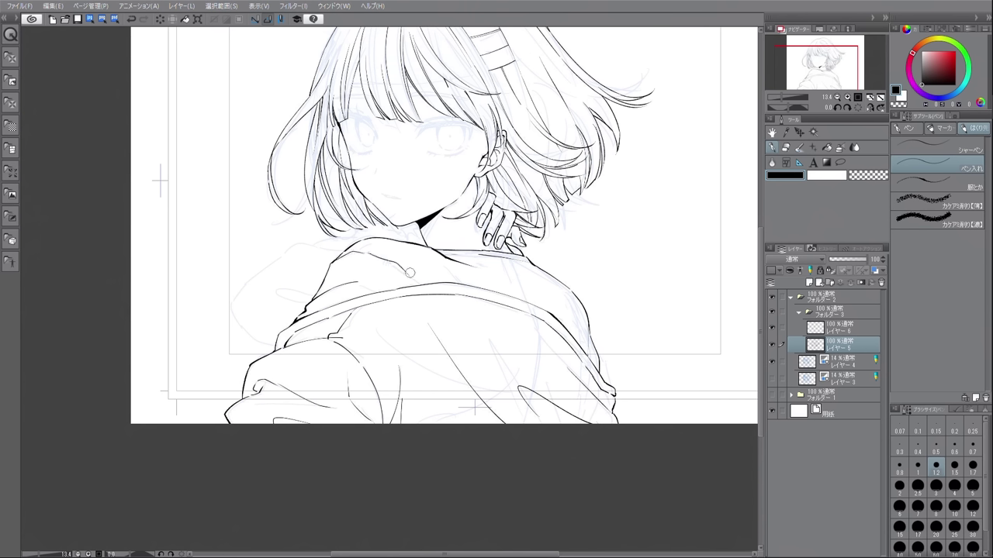
Ink the inner fabric folds and fine hatching between the neckline and the jacket's curved band.
scroll(470, 245, "up", 2)
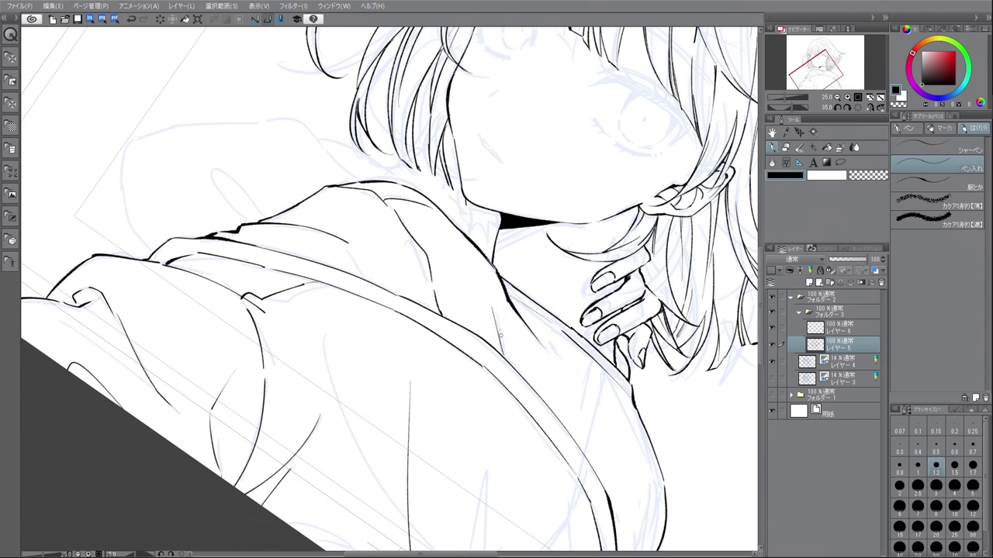
key("minus")
key("minus")
key("minus")
key("minus")
key("minus")
key("minus")
key("minus")
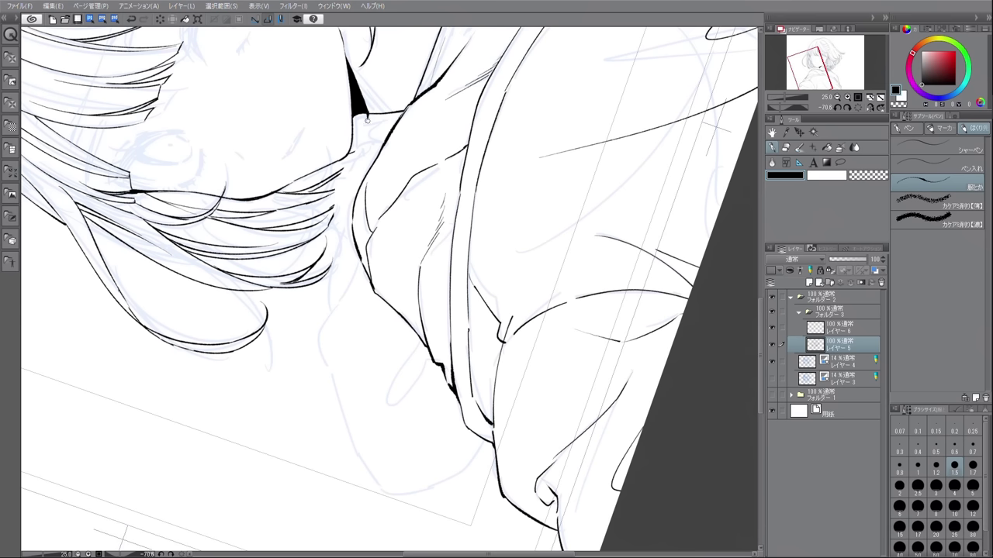
Ink the rounded hood shape beyond the far shoulder, from the neck to the sleeve, with its inner creases.
left_click_drag(347, 199, 331, 310)
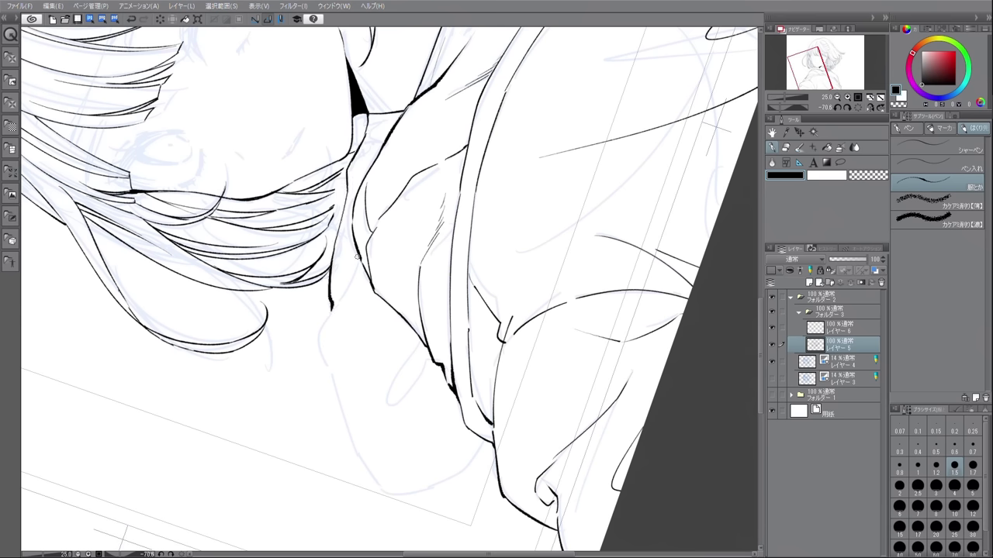
scroll(355, 358, "down", 2)
mouse_move(357, 363)
left_mouse_down()
mouse_move(401, 420)
mouse_move(389, 431)
mouse_move(424, 431)
left_mouse_up()
left_click_drag(453, 390, 421, 418)
key("ctrl+at")
left_click_drag(325, 301, 316, 304)
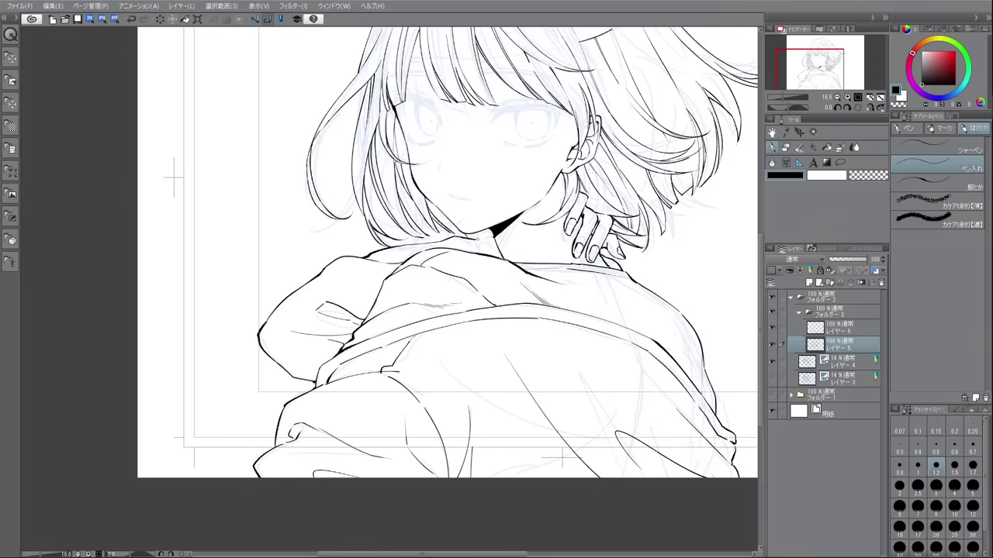
Refine the collar edge and hair strands beside the jaw, and hatch the edge of the black neck shadow.
key("minus")
key("minus")
key("minus")
key("minus")
key("minus")
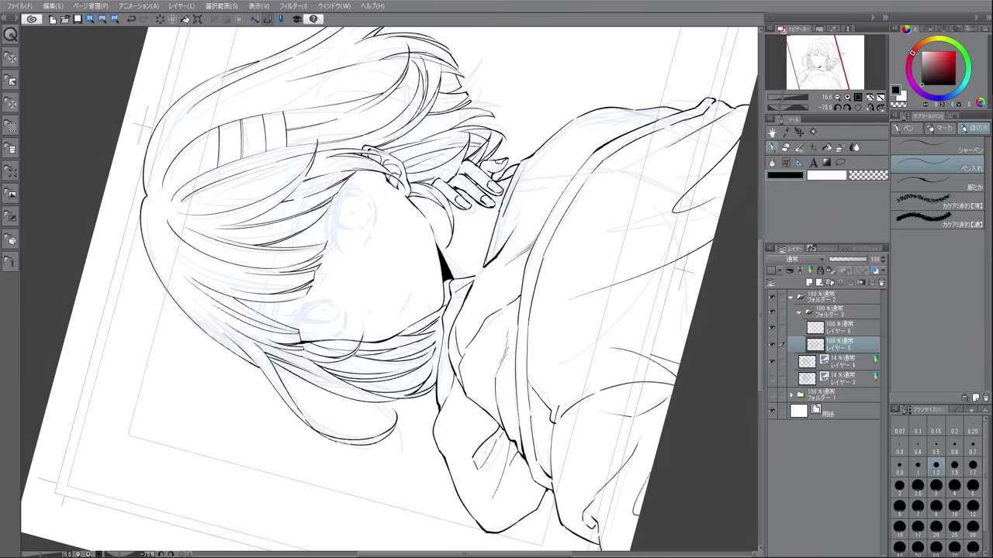
left_click_drag(473, 287, 473, 276)
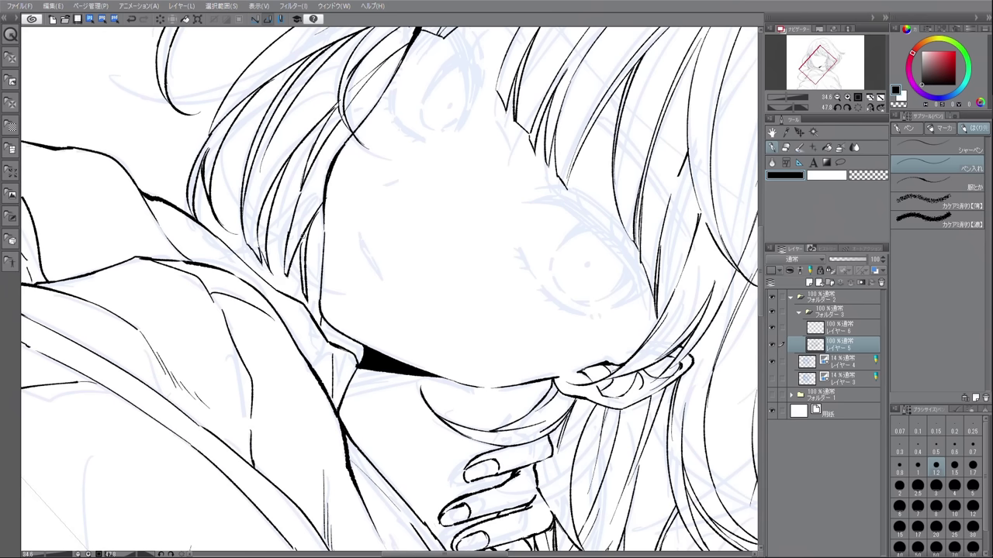
left_click_drag(299, 236, 324, 326)
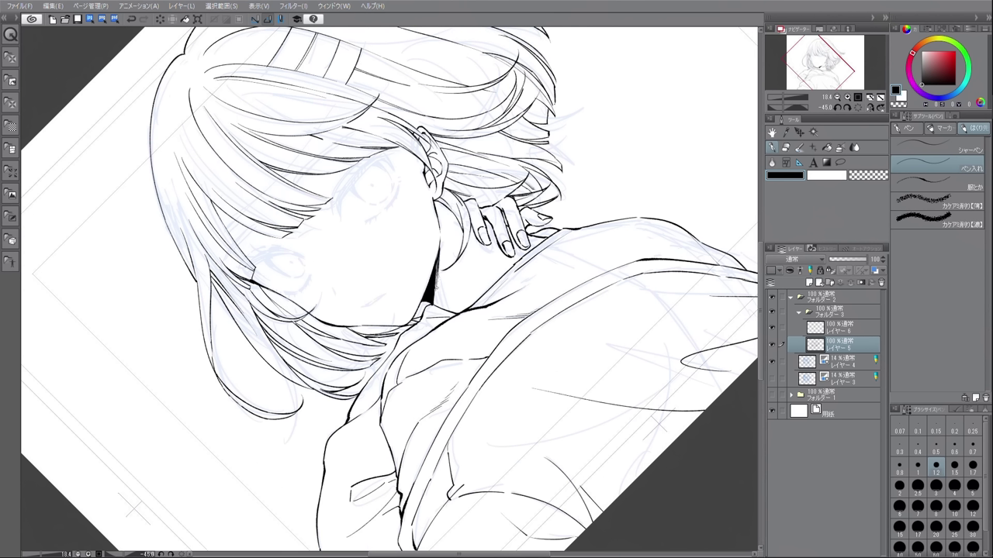
left_click_drag(436, 281, 436, 307)
left_click_drag(441, 300, 425, 312)
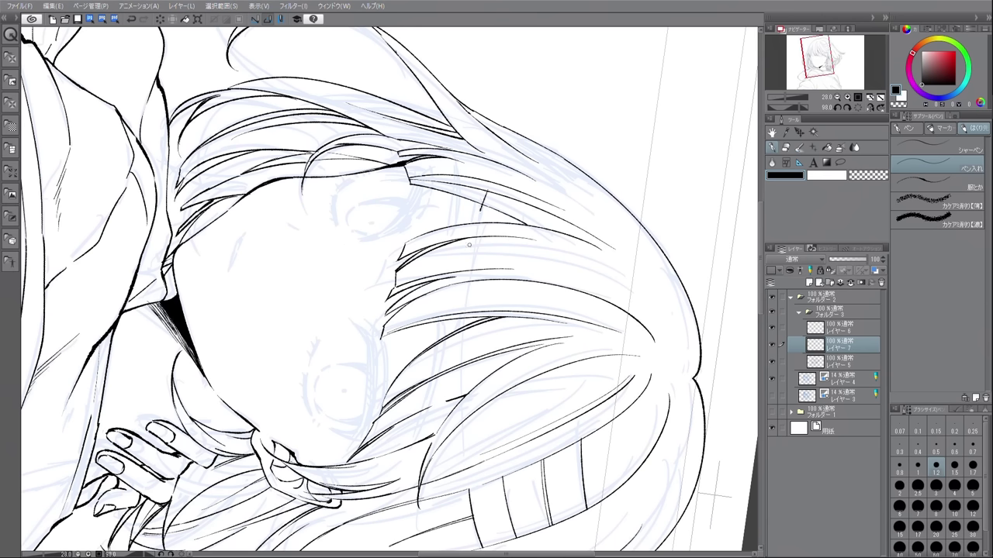
Ink the hairband lines across the forehead and erase the parts that cross the bangs.
left_click_drag(482, 209, 461, 347)
left_click_drag(514, 190, 495, 316)
left_click_drag(482, 196, 515, 203)
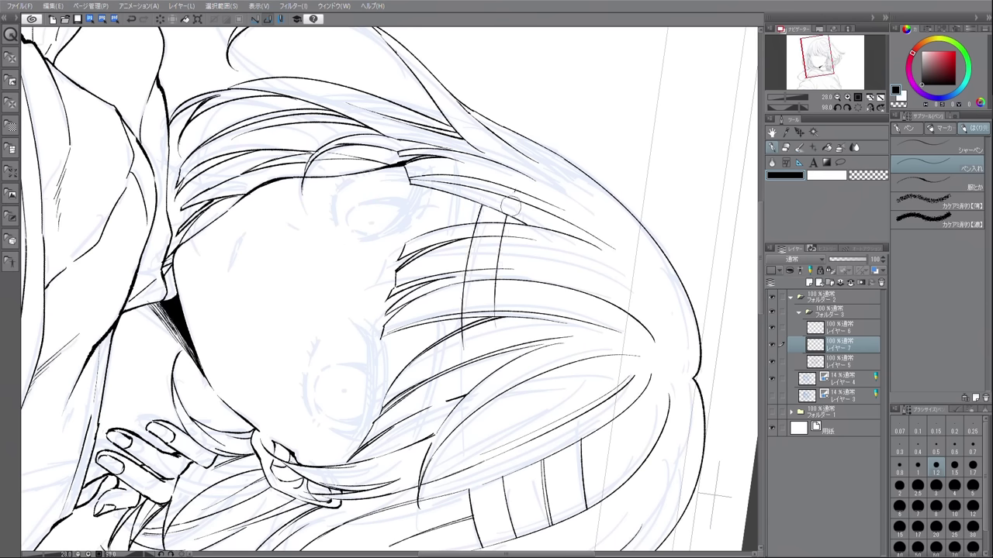
left_click_drag(469, 332, 465, 358)
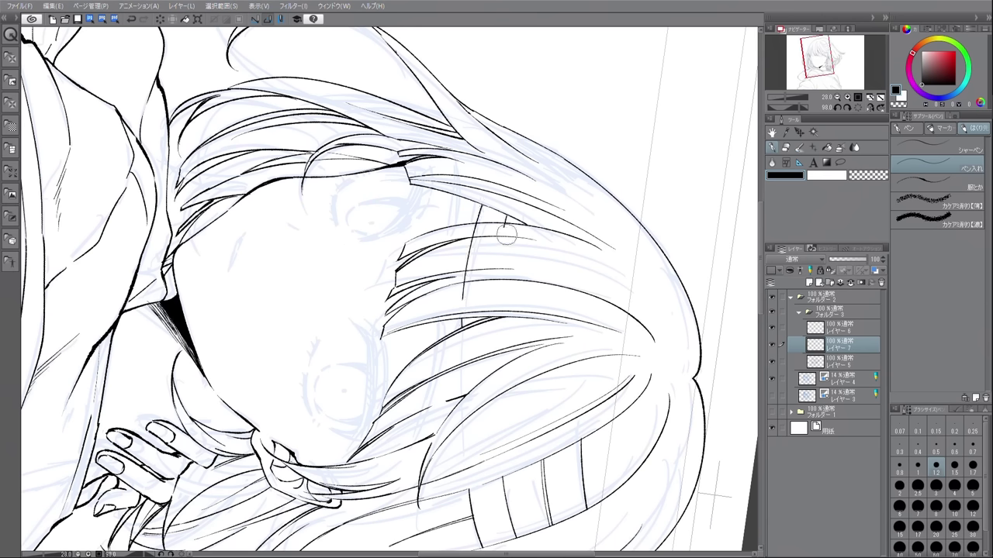
Ink the near eye's upper lash outline and eyelid line, redoing the strokes that miss the sketch.
mouse_move(308, 318)
left_mouse_down()
mouse_move(281, 374)
mouse_move(298, 335)
left_mouse_up()
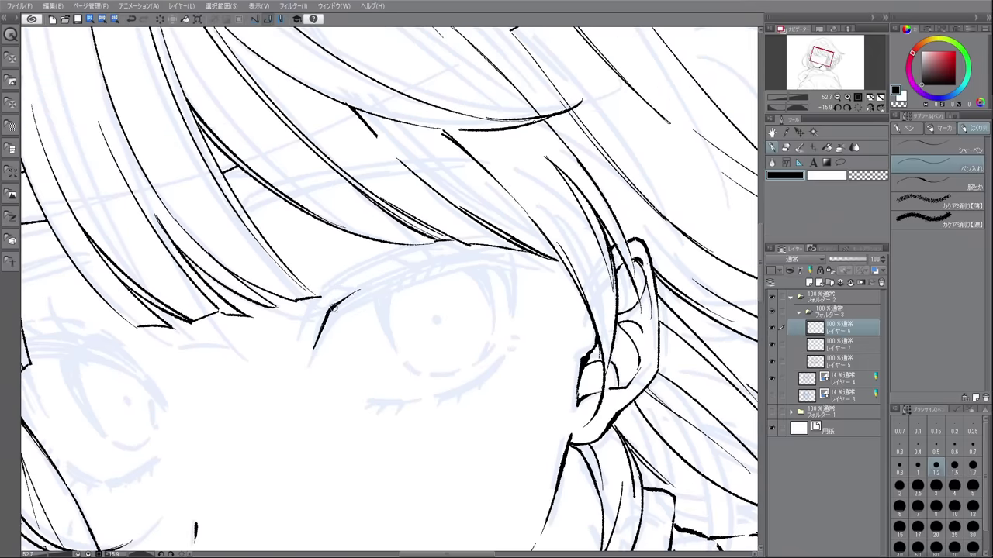
left_click_drag(359, 294, 372, 282)
key("ctrl+z")
mouse_move(328, 312)
left_mouse_down()
mouse_move(387, 276)
mouse_move(472, 253)
left_mouse_up()
mouse_move(391, 275)
left_mouse_down()
mouse_move(510, 248)
mouse_move(515, 305)
left_mouse_up()
mouse_move(334, 311)
left_mouse_down()
mouse_move(321, 353)
mouse_move(345, 311)
mouse_move(388, 294)
mouse_move(330, 331)
mouse_move(324, 348)
mouse_move(412, 284)
mouse_move(503, 265)
left_mouse_up()
key("ctrl+z")
key("ctrl+z")
mouse_move(431, 278)
left_mouse_down()
mouse_move(495, 269)
mouse_move(511, 294)
left_mouse_up()
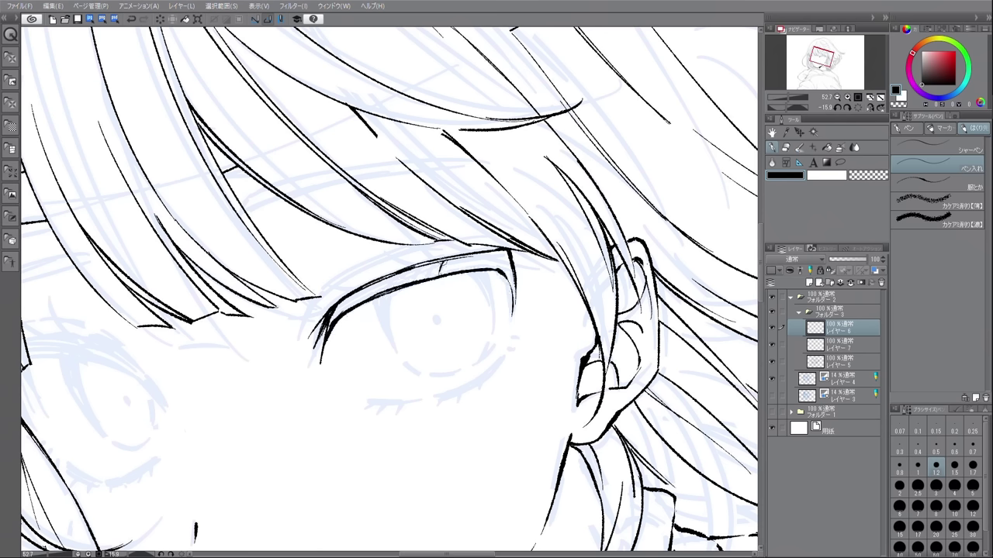
Fill the near eye's upper lash with black and outline its iris with a size 1 pen.
key("g")
left_click(390, 288)
key("p")
key("bracketleft")
mouse_move(395, 285)
left_mouse_down()
mouse_move(496, 252)
mouse_move(512, 268)
mouse_move(514, 309)
left_mouse_up()
left_click_drag(508, 273, 514, 318)
mouse_move(437, 278)
left_mouse_down()
mouse_move(470, 253)
mouse_move(446, 202)
left_mouse_up()
mouse_move(419, 246)
left_mouse_down()
mouse_move(444, 203)
mouse_move(468, 191)
left_mouse_up()
Add the near eye's lash tips and ink its lower lash line with short lashes.
key("ctrl+minus")
mouse_move(334, 314)
left_mouse_down()
mouse_move(363, 276)
mouse_move(378, 273)
left_mouse_up()
mouse_move(349, 290)
left_mouse_down()
mouse_move(388, 260)
mouse_move(409, 261)
mouse_move(359, 292)
left_mouse_up()
mouse_move(346, 288)
left_mouse_down()
mouse_move(399, 272)
mouse_move(383, 307)
mouse_move(388, 344)
left_mouse_up()
mouse_move(449, 313)
left_mouse_down()
mouse_move(439, 351)
mouse_move(413, 366)
left_mouse_up()
key("minus")
mouse_move(375, 366)
left_mouse_down()
mouse_move(447, 350)
mouse_move(459, 337)
left_mouse_up()
left_click_drag(412, 364, 457, 341)
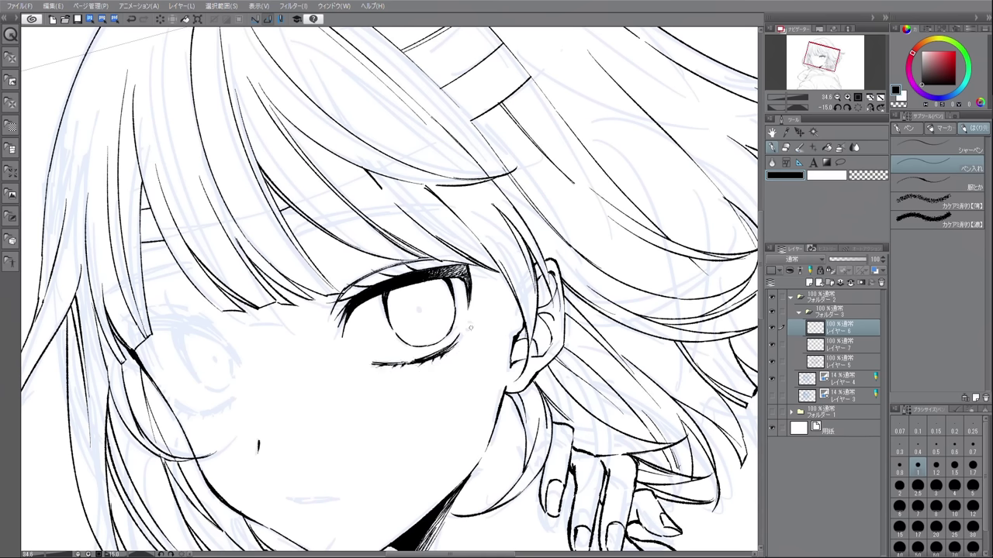
Flip the canvas view and ink the far eye's dark upper lash, iris outline and lower lashes.
key("h")
left_click_drag(447, 257, 418, 313)
left_click_drag(433, 275, 458, 250)
mouse_move(430, 284)
left_mouse_down()
mouse_move(471, 245)
mouse_move(500, 241)
mouse_move(476, 242)
left_mouse_up()
mouse_move(439, 266)
left_mouse_down()
mouse_move(421, 309)
mouse_move(467, 251)
mouse_move(492, 241)
left_mouse_up()
left_click(954, 116)
left_click_drag(486, 257, 493, 245)
mouse_move(427, 291)
left_mouse_down()
mouse_move(465, 237)
mouse_move(498, 230)
mouse_move(431, 321)
left_mouse_up()
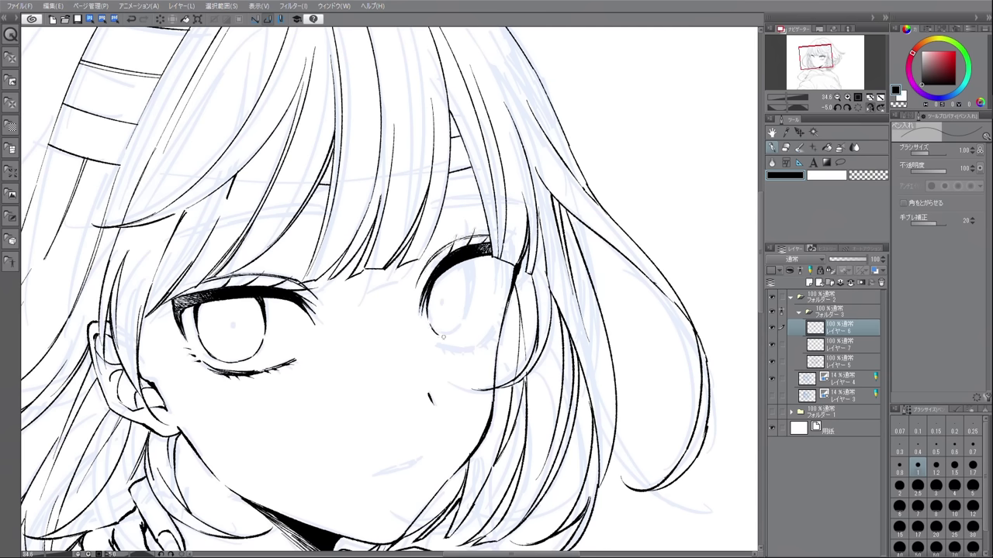
mouse_move(474, 257)
left_mouse_down()
mouse_move(455, 332)
mouse_move(470, 352)
left_mouse_up()
left_click_drag(511, 261, 505, 289)
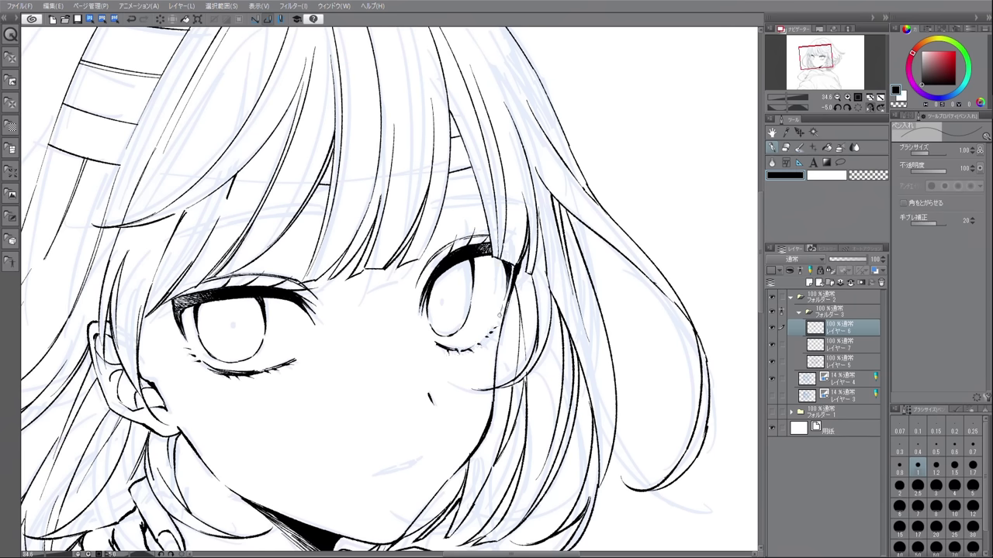
Ink both eyebrows as thin arcs above the eyes, following the sketch.
left_click_drag(324, 222, 245, 249)
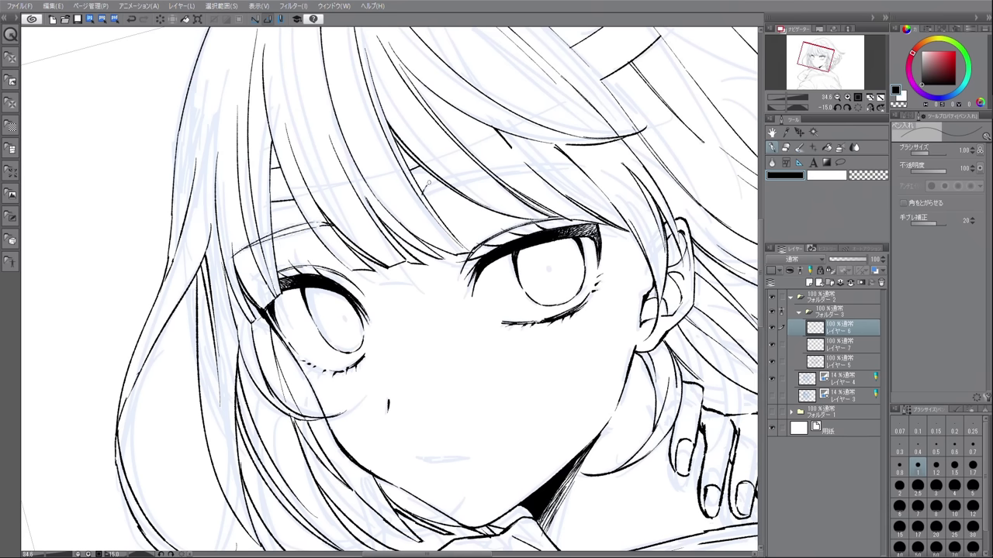
mouse_move(419, 204)
left_mouse_down()
mouse_move(468, 180)
mouse_move(594, 164)
left_mouse_up()
key("ctrl+0")
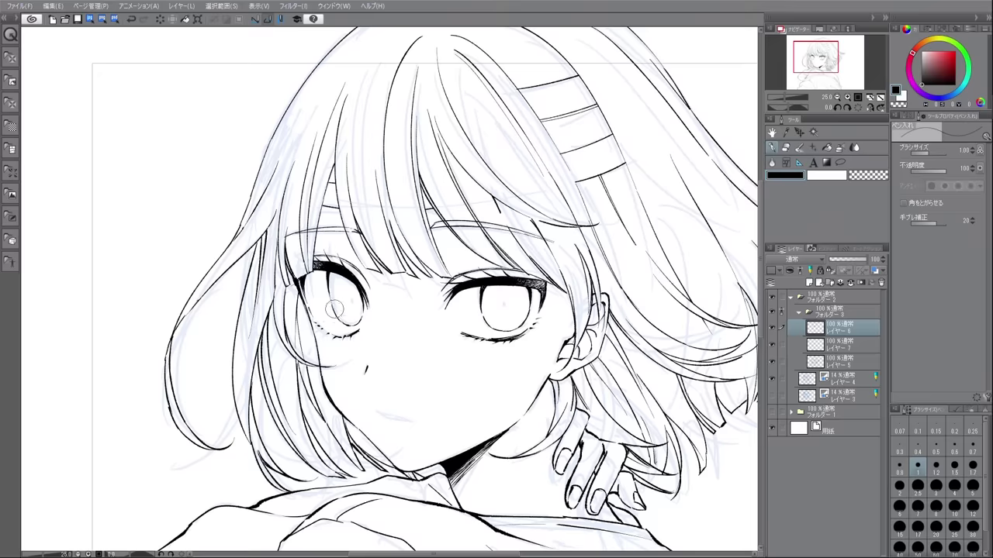
Check the far eye's placement and the face's balance in the whole drawing and in the mirrored view.
key("m")
mouse_move(354, 326)
left_mouse_down()
mouse_move(337, 284)
mouse_move(372, 273)
left_mouse_up()
scroll(375, 271, "down", 2)
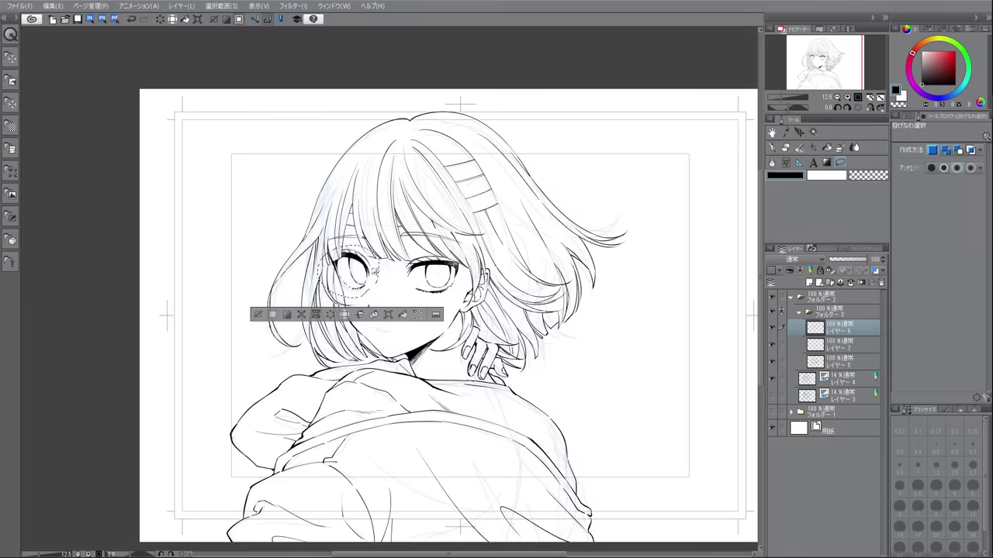
key("ctrl+d")
key("p")
scroll(374, 272, "up", 3)
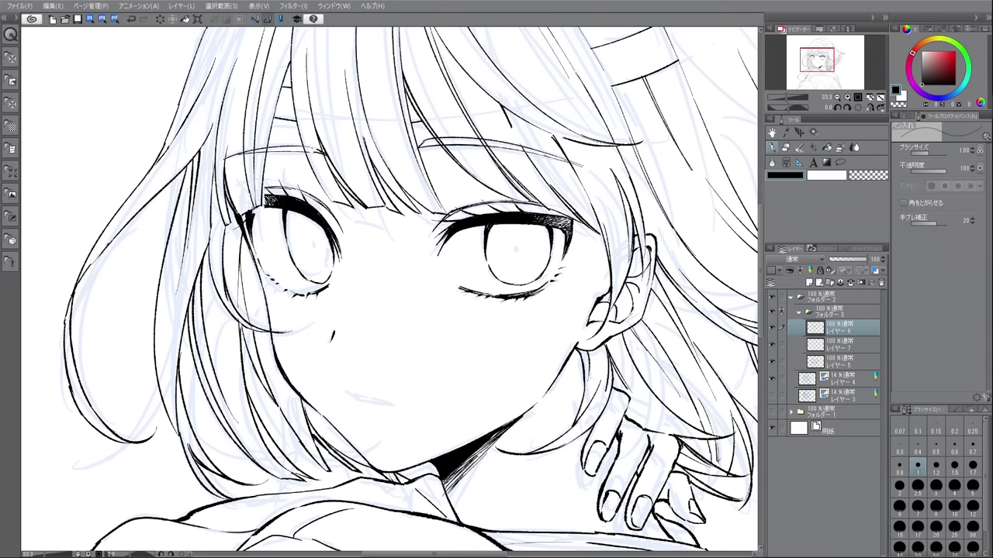
key("h")
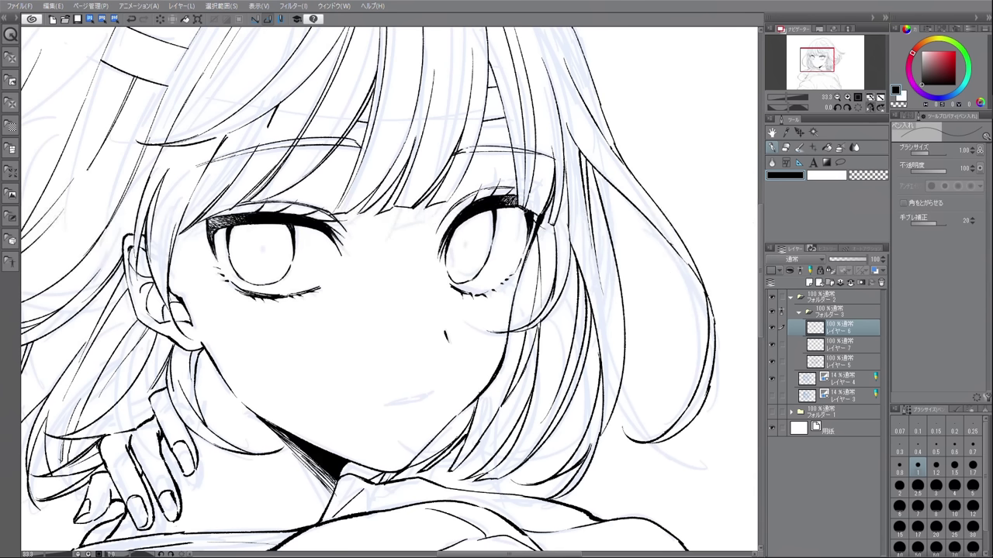
key("h")
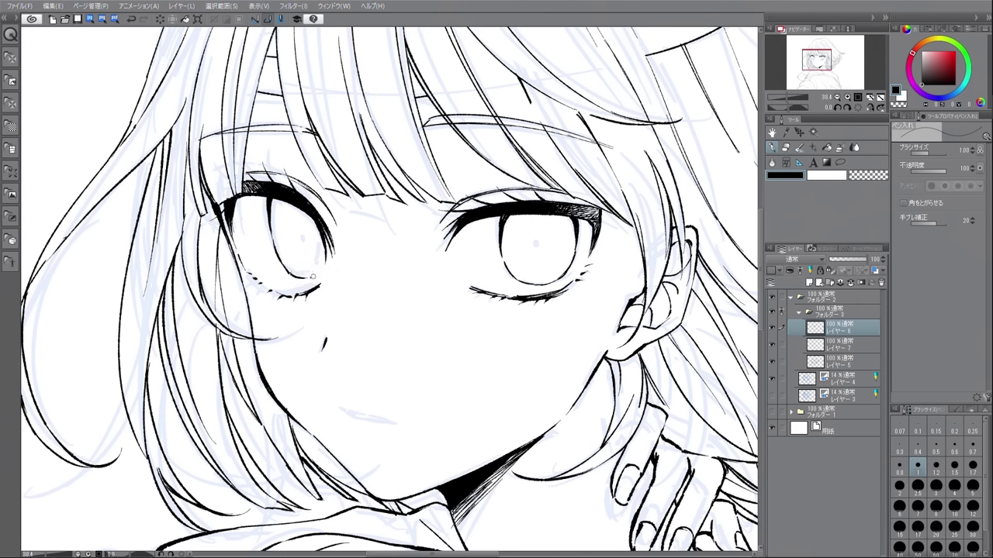
Ink the mouth as a short slanted line, thickened at one end.
key("r")
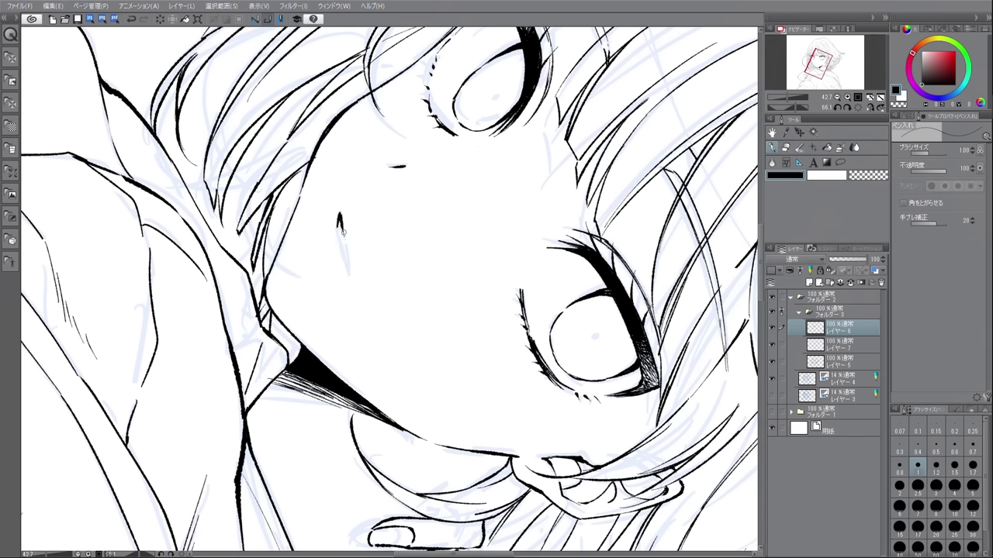
left_click_drag(338, 222, 343, 244)
left_click_drag(346, 247, 349, 269)
mouse_move(339, 232)
left_mouse_down()
mouse_move(350, 275)
mouse_move(404, 295)
mouse_move(372, 325)
mouse_move(342, 272)
left_mouse_up()
left_click(869, 108)
Add a new layer above the line art and ink the curved division inside the near eye's iris.
key("m")
key("ctrl+d")
key("ctrl+shift+n")
key("p")
left_click_drag(361, 349, 350, 433)
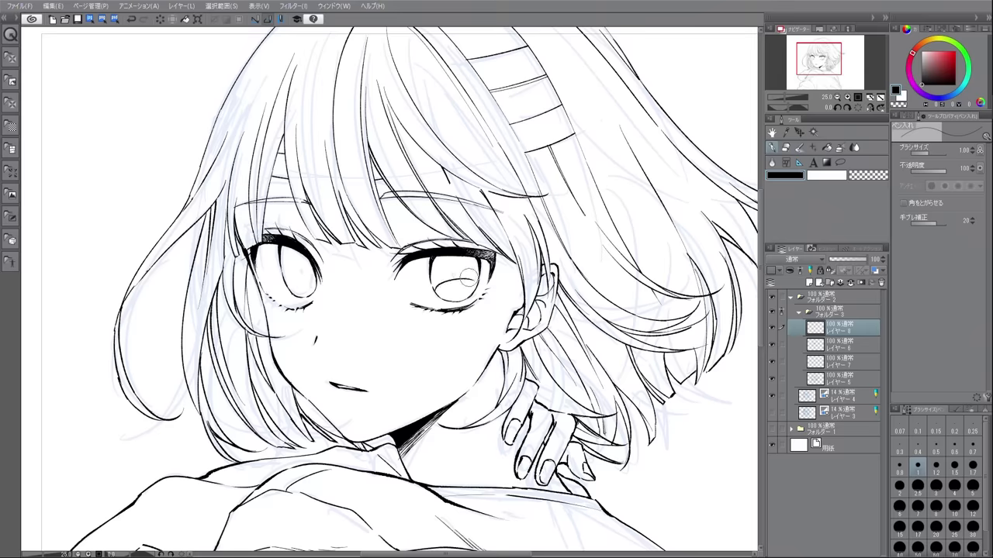
Black in the upper irises of both eyes with dense hatching, leaving rounded white areas in the lower part.
key("minus")
key("minus")
key("minus")
key("minus")
key("ctrl+plus")
mouse_move(419, 242)
left_mouse_down()
mouse_move(446, 280)
mouse_move(435, 285)
mouse_move(453, 256)
mouse_move(431, 279)
left_mouse_up()
key("minus")
left_click_drag(440, 231, 425, 278)
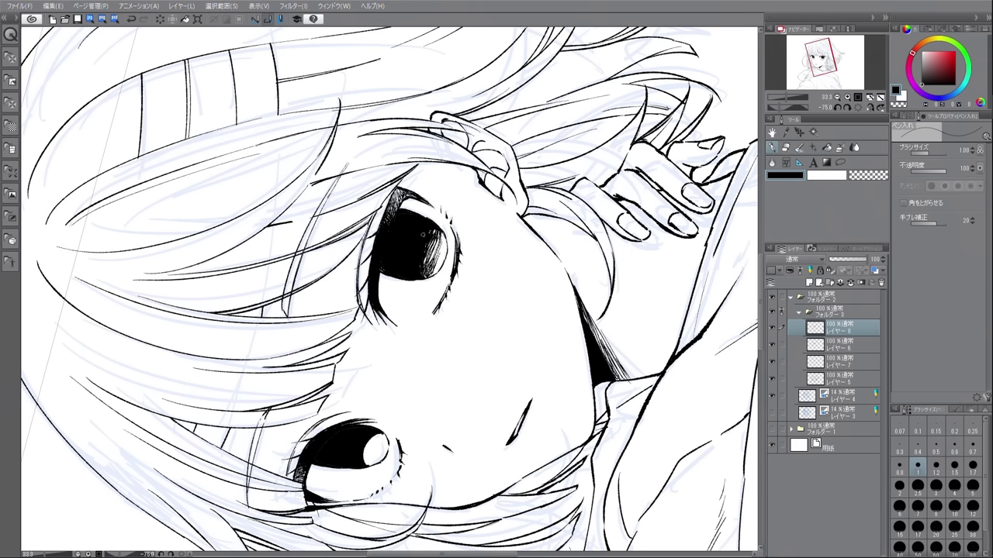
Hatch more black into the lower irises of both eyes, narrowing the white areas.
mouse_move(439, 233)
left_mouse_down()
mouse_move(425, 279)
mouse_move(434, 274)
left_mouse_up()
key("asciicircum")
left_click_drag(454, 197, 445, 228)
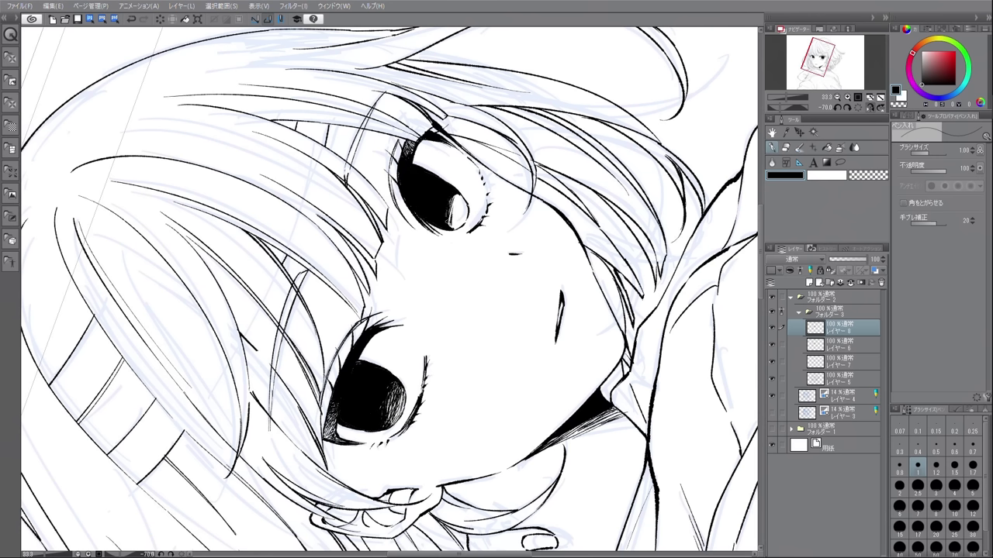
left_click_drag(459, 191, 452, 225)
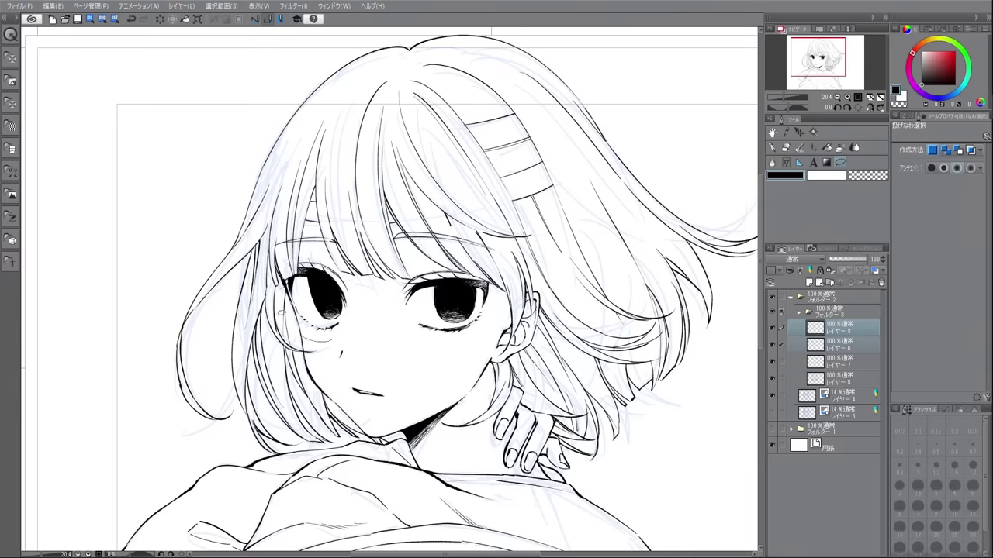
Lasso the far eye and scale it on both selected line-art layers, then apply the transformation.
left_click(53, 5)
mouse_move(116, 238)
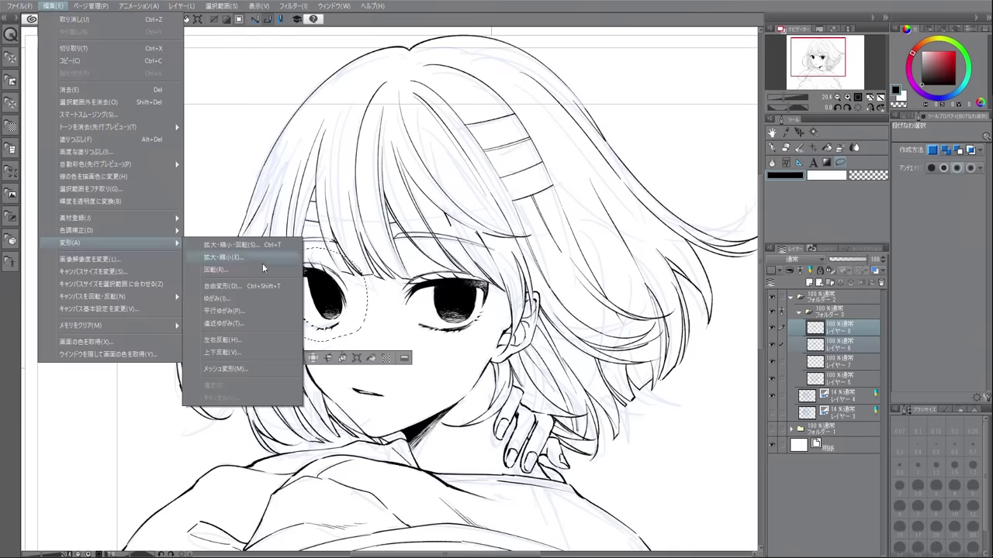
left_click(263, 263)
key("Return")
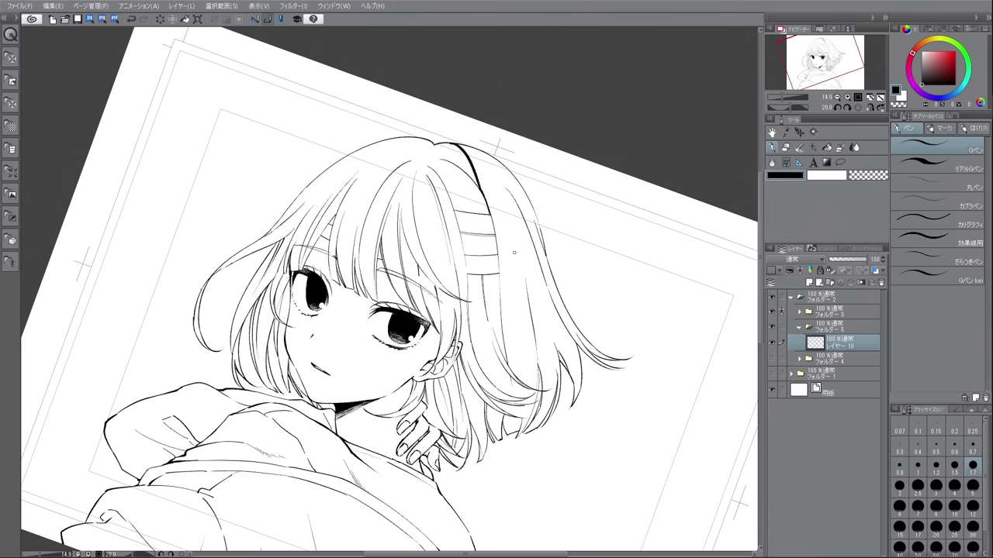
Ink heavy tapering strands beneath the hair clip with the 1.7 G-pen and black in the gap between them.
left_click_drag(493, 321, 497, 340)
left_click_drag(468, 293, 496, 358)
left_click_drag(492, 351, 505, 374)
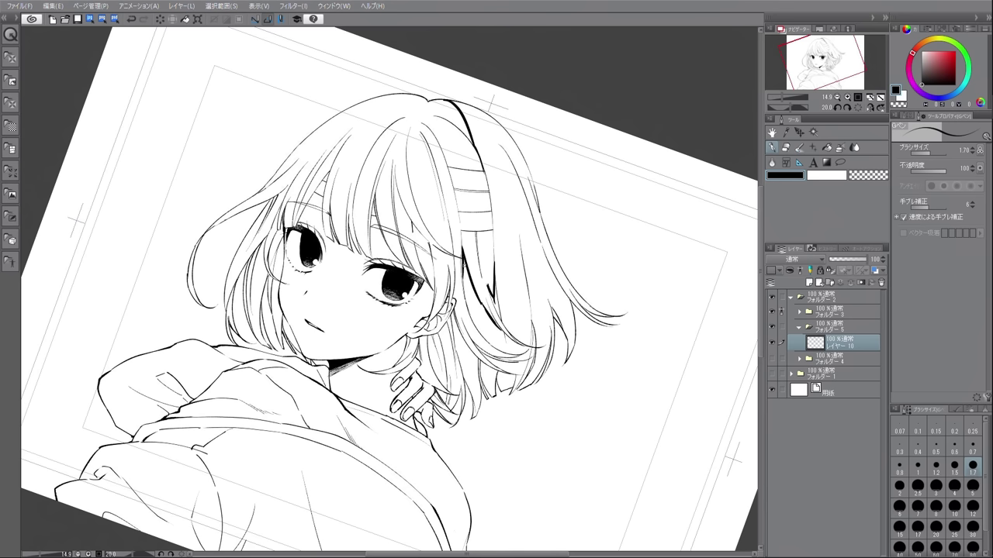
mouse_move(464, 259)
left_mouse_down()
mouse_move(474, 311)
mouse_move(501, 330)
left_mouse_up()
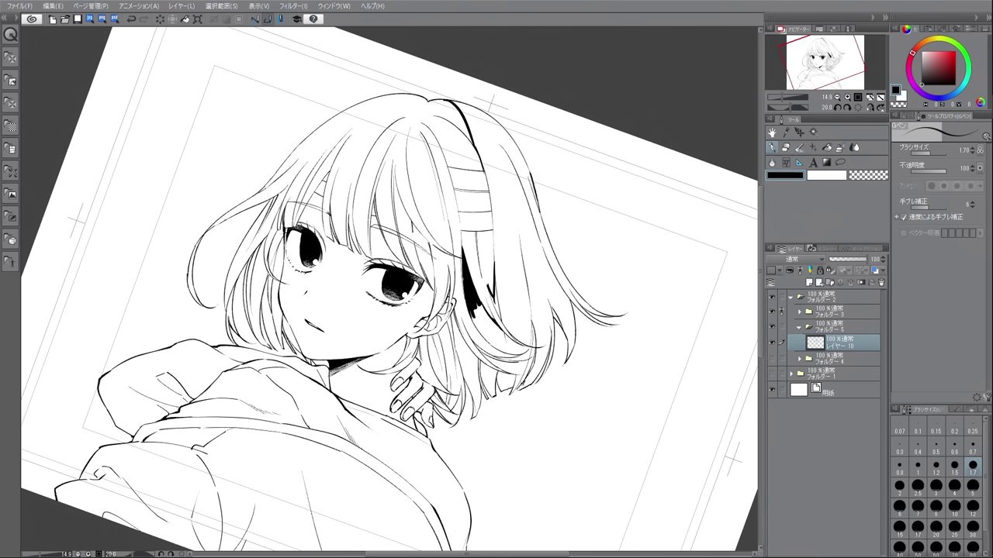
key("asciicircum")
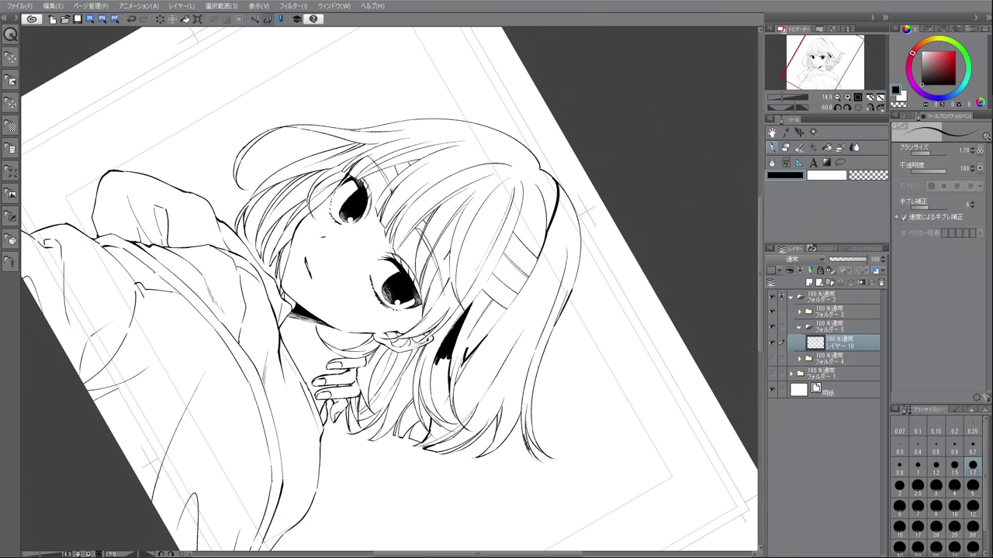
Reduce the pen size to 1, then flood-fill the long swept hair section behind the clip and its lower tips with black.
key("minus")
key("bracketleft")
key("bracketleft")
key("bracketleft")
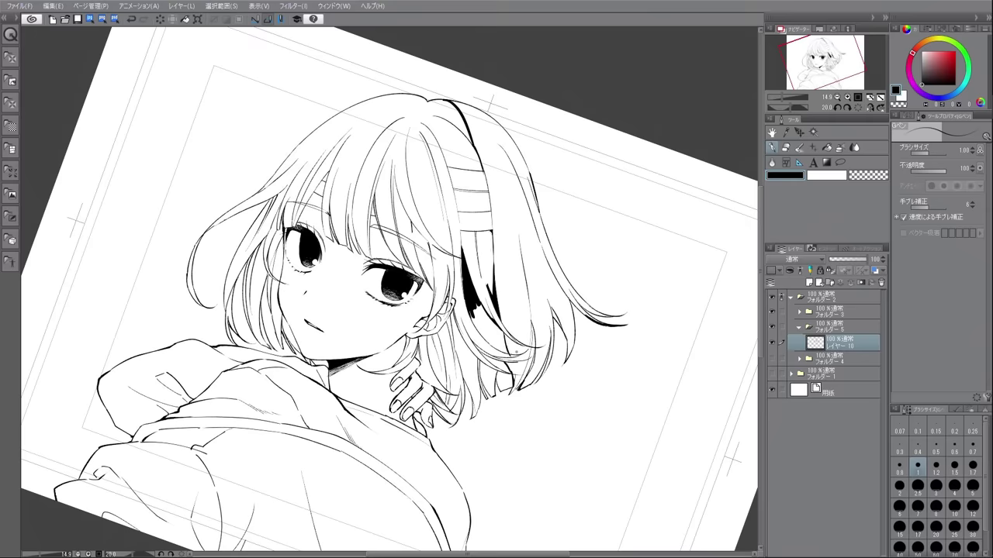
left_click(828, 148)
left_click(564, 268)
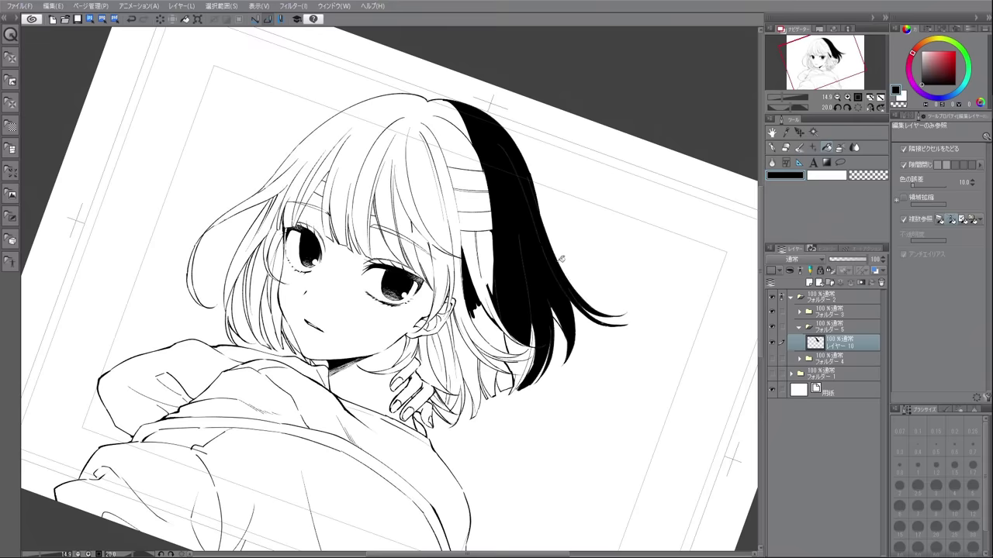
left_click(977, 164)
left_click(518, 380)
left_click(536, 335)
key("p")
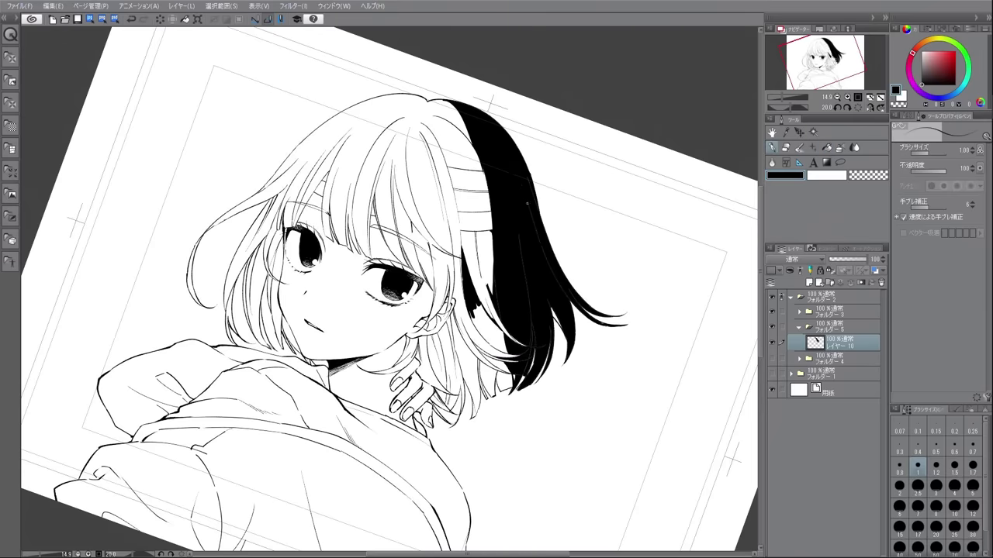
Black in the leftover gaps of the filled back hair with the G-pen and ink thin strands under the hair clip.
left_click(918, 506)
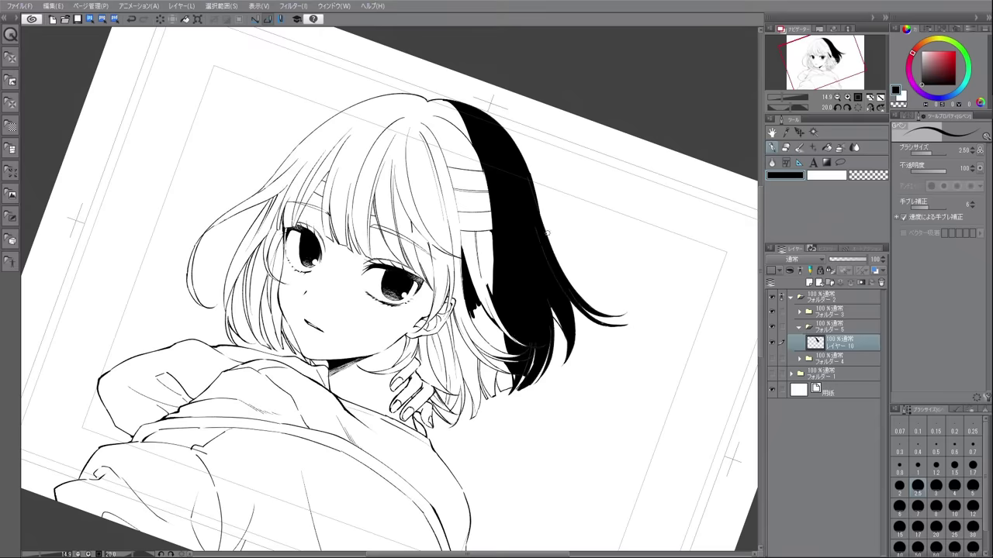
left_click(972, 465)
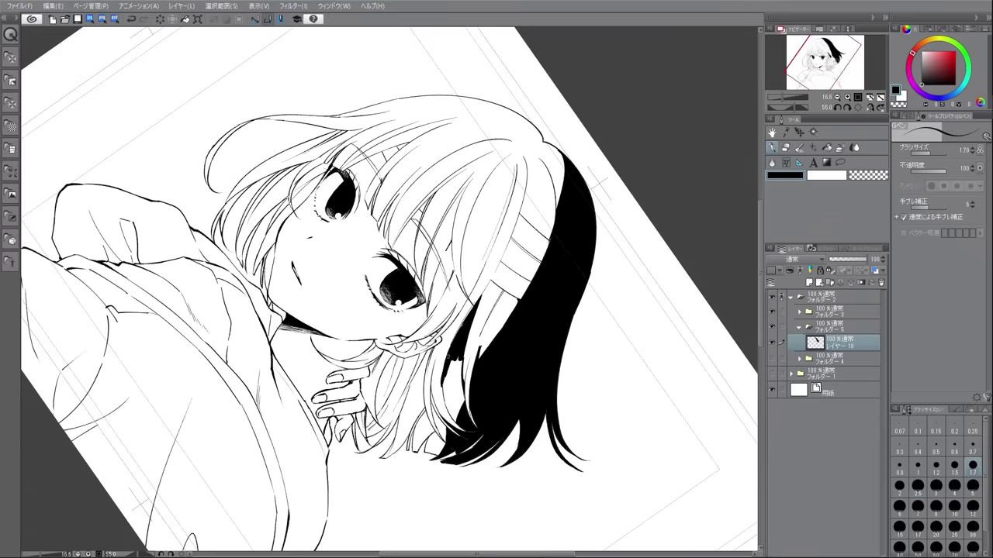
left_click_drag(452, 382, 461, 398)
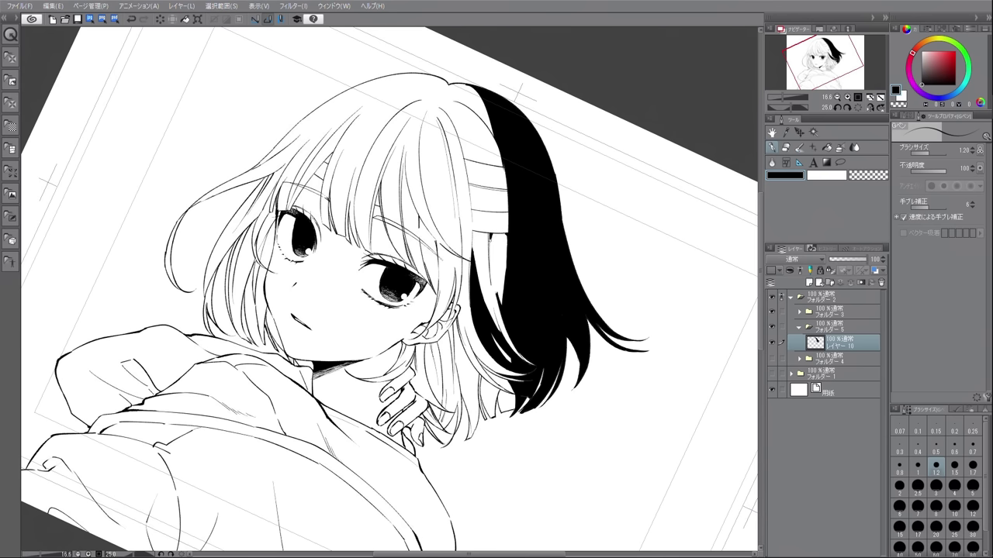
left_click_drag(493, 269, 494, 236)
left_click_drag(499, 304, 497, 275)
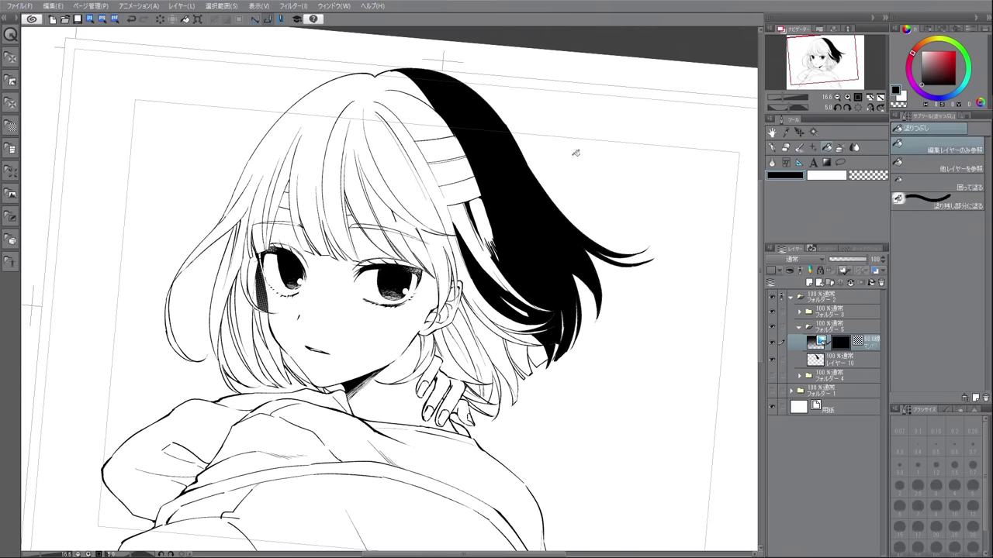
Fill the inner hair beside the far cheek with the 60-line gradient dot tone.
mouse_move(284, 380)
left_mouse_down()
mouse_move(255, 271)
mouse_move(295, 365)
left_mouse_up()
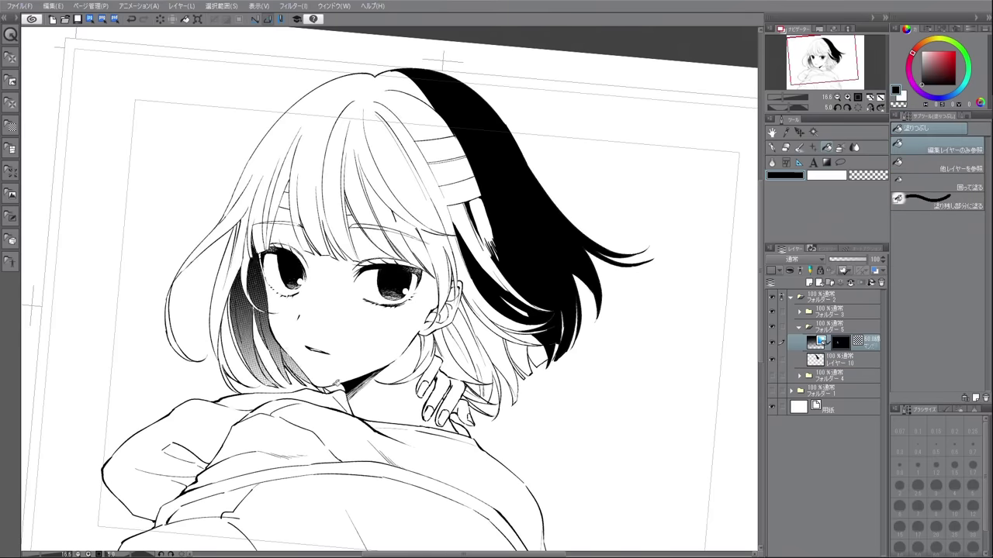
key("b")
key("g")
left_click_drag(241, 364, 234, 318)
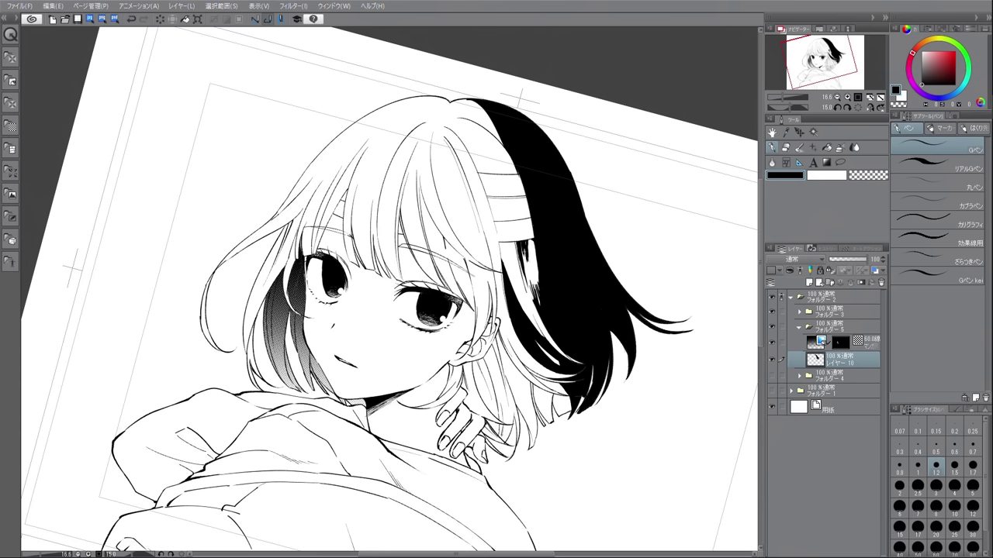
Black in the strands beneath the hair clip and the hair behind the ear and hand, leaving thin white streaks.
left_click_drag(521, 243, 535, 285)
key("asciicircum")
left_click_drag(431, 337, 442, 380)
key("g")
left_click_drag(436, 324, 428, 384)
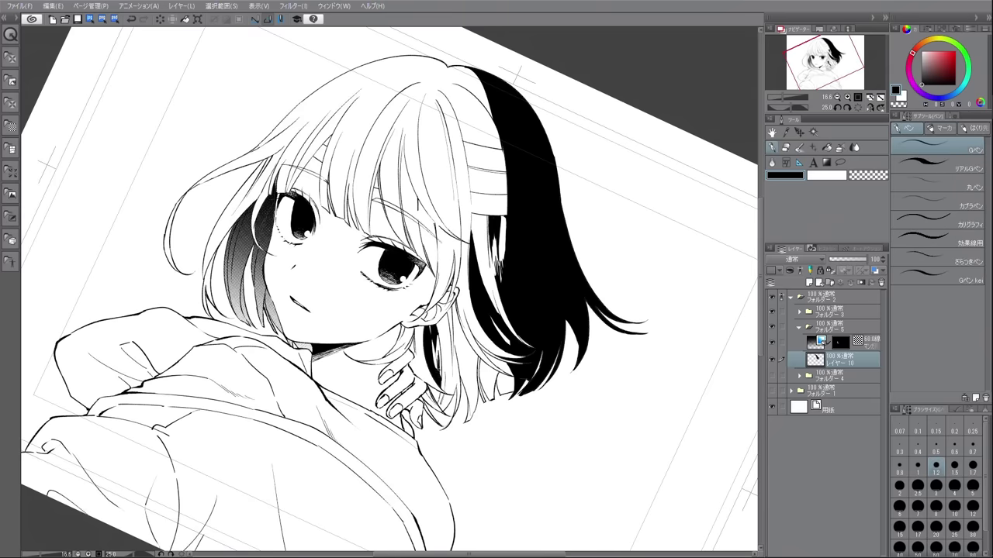
left_click_drag(445, 315, 450, 341)
key("g")
left_click_drag(448, 319, 440, 404)
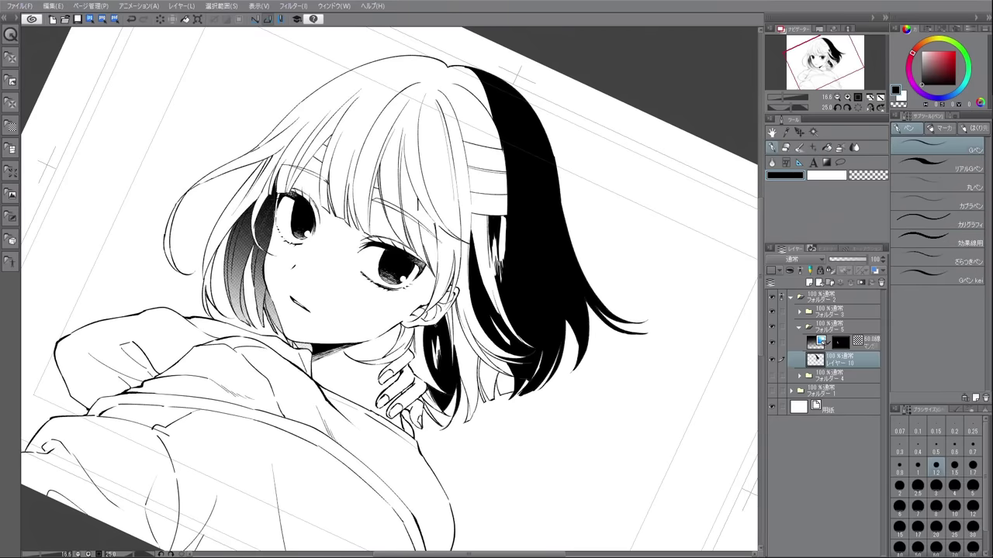
key("asciicircum")
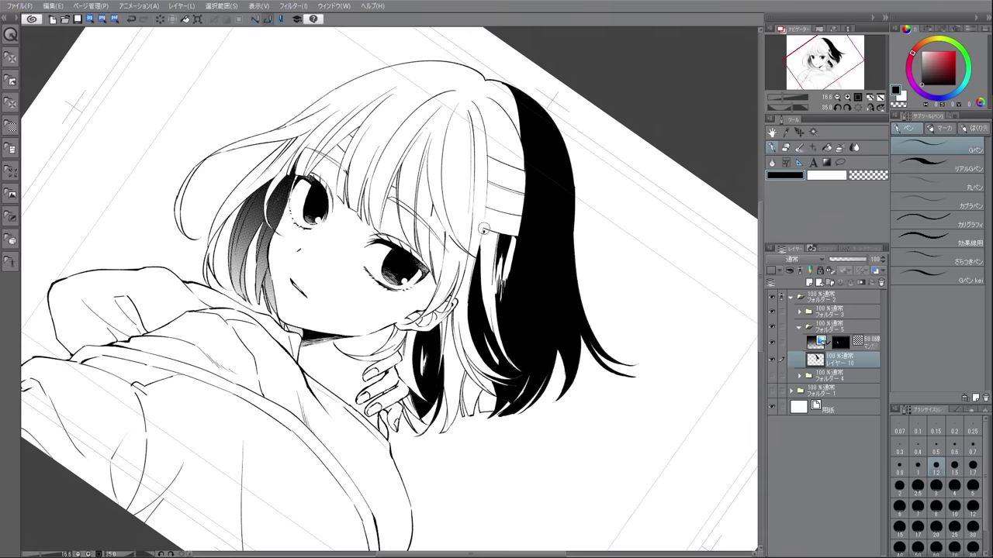
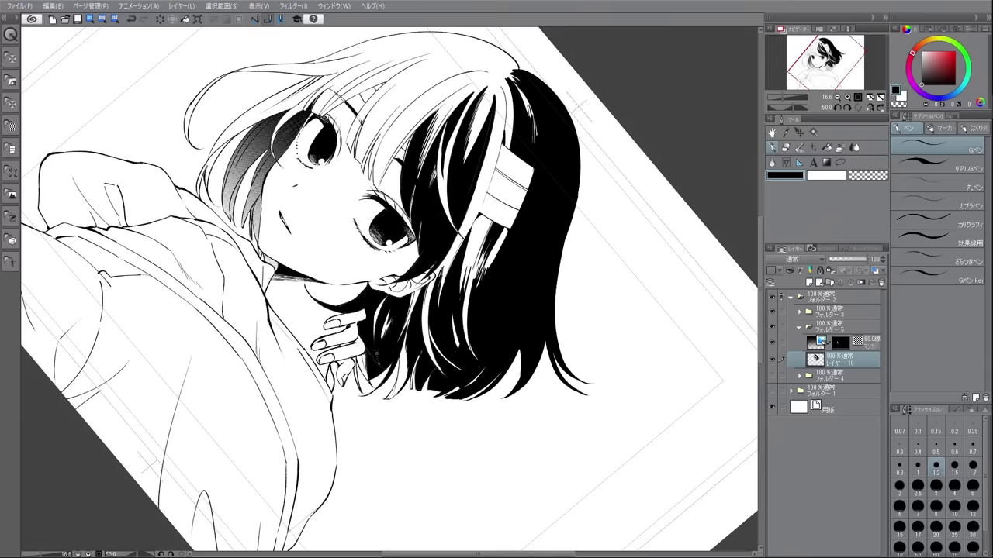
left_click_drag(360, 356, 364, 381)
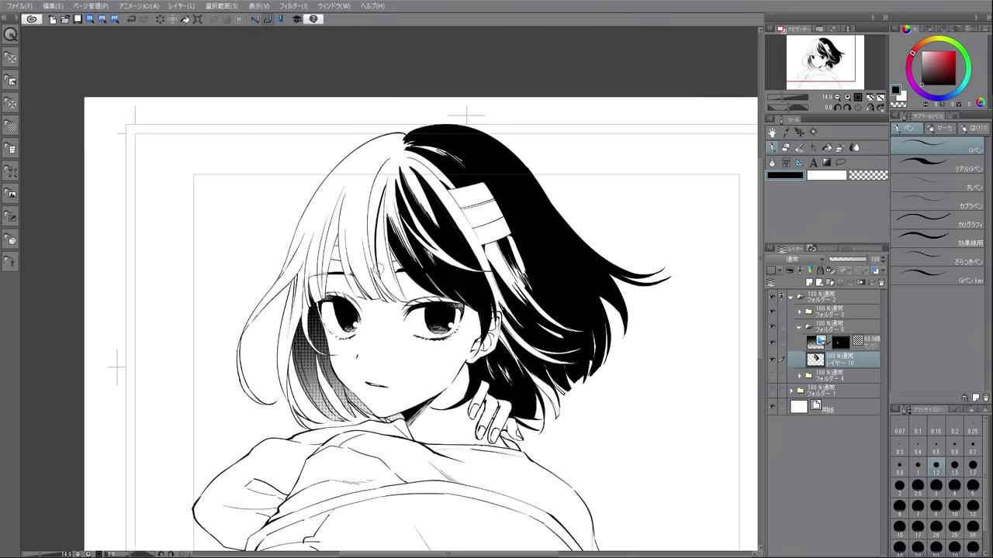
Ink tapering black strands down the middle of the bangs and add a new layer above the gradient tone.
left_click_drag(366, 200, 358, 244)
left_click_drag(371, 232, 346, 283)
left_click_drag(391, 204, 372, 301)
left_click_drag(403, 188, 379, 301)
key("asciicircum")
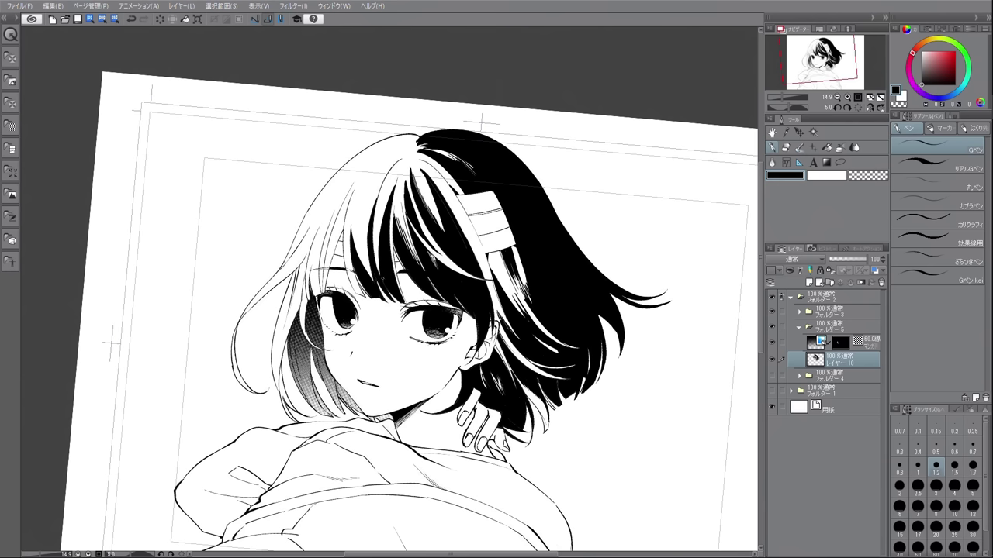
mouse_move(394, 244)
left_mouse_down()
mouse_move(389, 268)
mouse_move(370, 240)
left_mouse_up()
key("ctrl+shift+n")
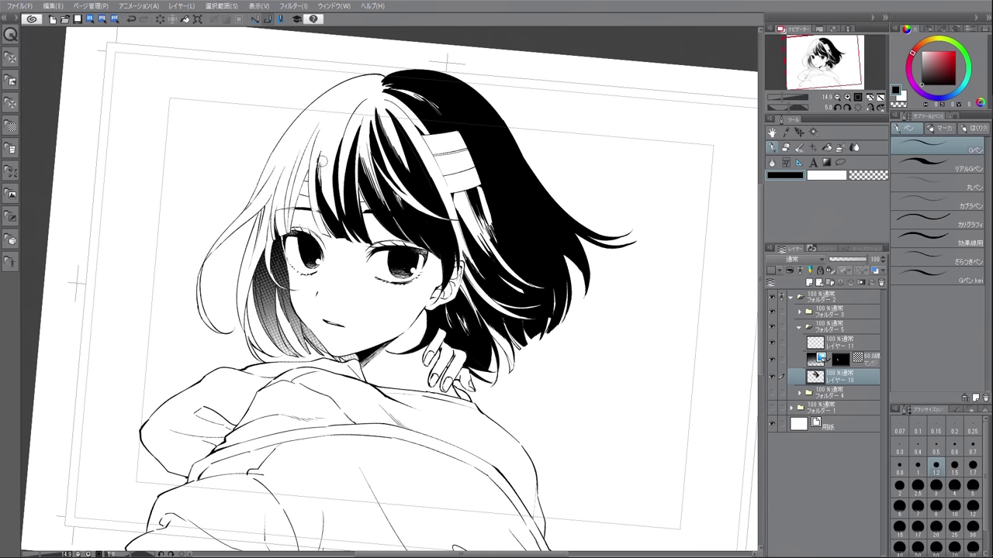
Carve thin white streaks into the black bangs and extend the black strands toward the far temple.
left_click_drag(341, 169, 345, 211)
left_click_drag(359, 172, 359, 217)
key("c")
mouse_move(319, 157)
left_mouse_down()
mouse_move(325, 204)
mouse_move(309, 159)
left_mouse_up()
key("c")
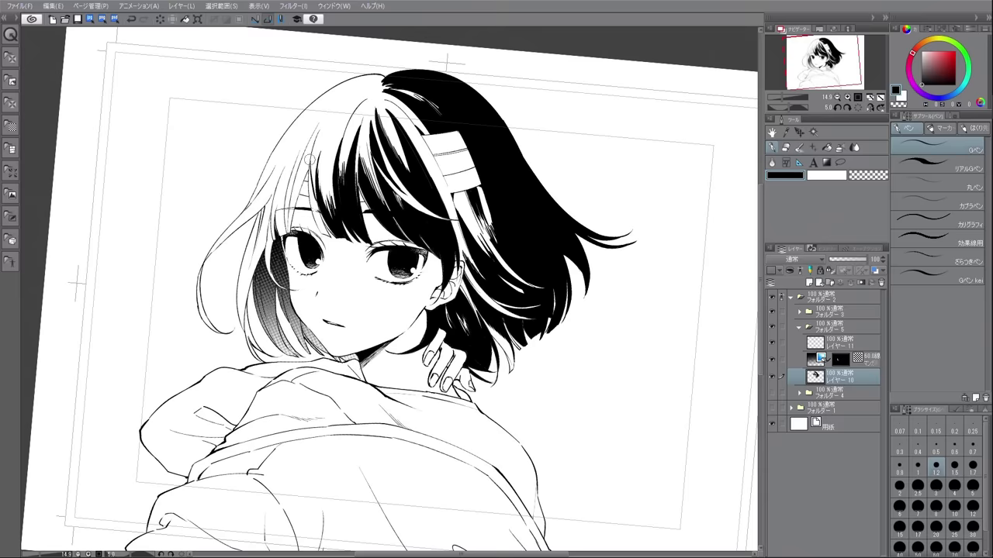
left_click_drag(327, 232, 314, 163)
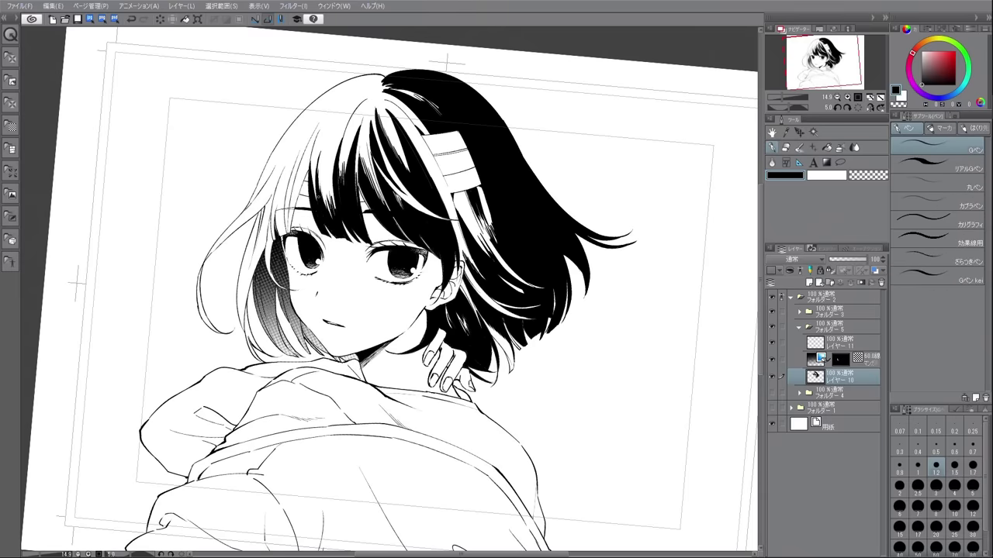
Refine the light hair on the far side and thicken the outermost curling lock with black.
key("c")
mouse_move(252, 242)
left_mouse_down()
mouse_move(259, 211)
mouse_move(291, 172)
left_mouse_up()
key("c")
left_click_drag(203, 277, 211, 332)
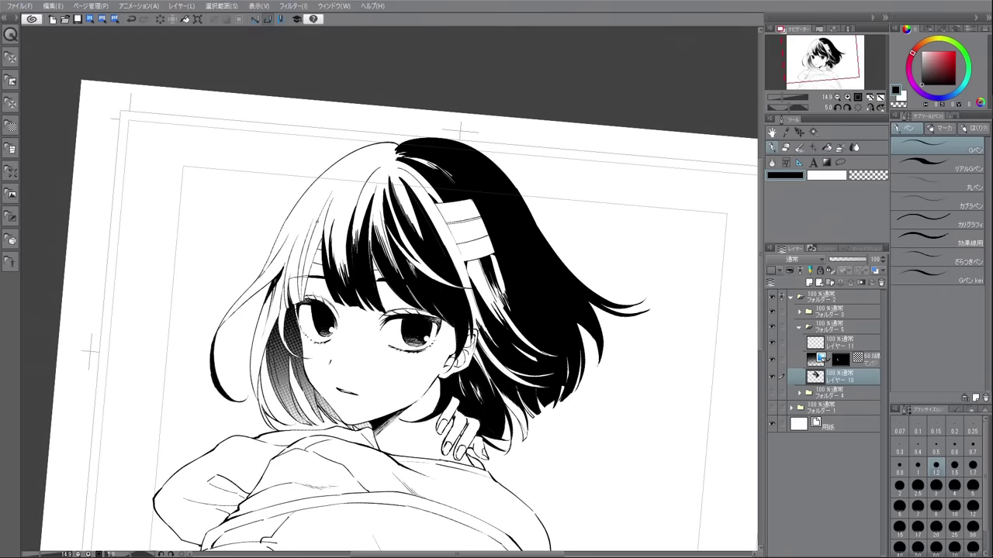
Ink black strands at the far temple edge of the bangs and set the pen size to 1.
left_click_drag(314, 225, 310, 295)
left_click(771, 148)
left_click(771, 148)
left_click(918, 465)
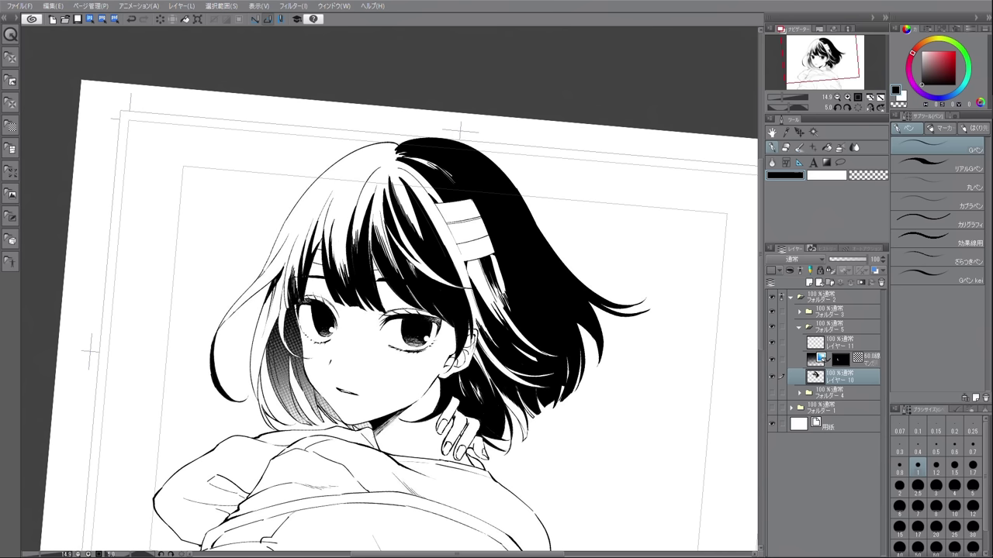
key("^")
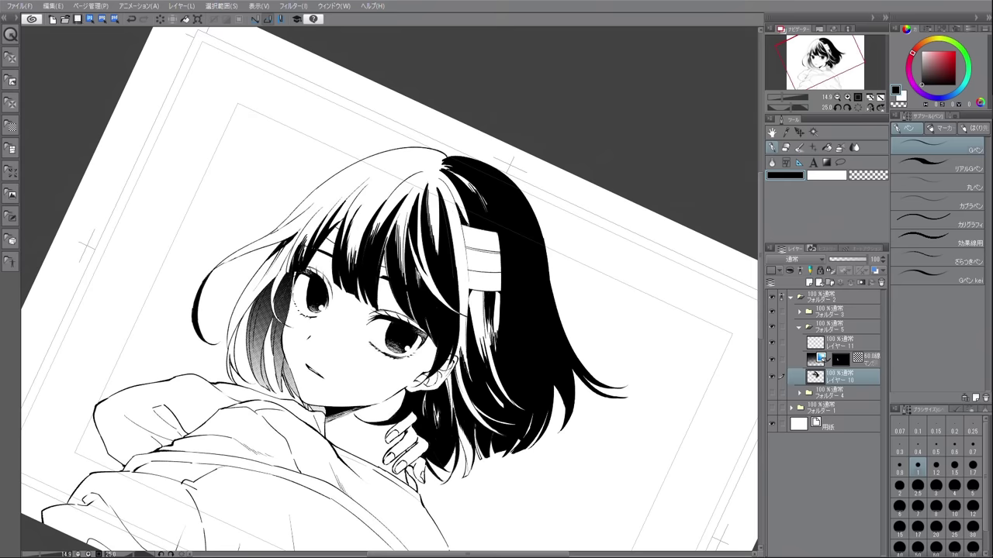
key("-")
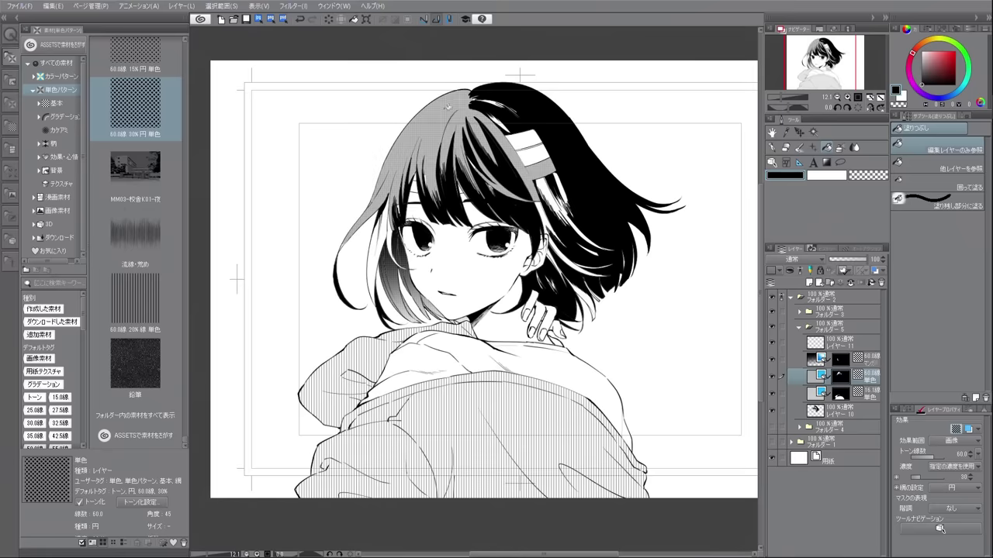
Undo the recent dot tone fills in the light hair and around the hair clip.
left_click(558, 177)
left_click(557, 183)
left_click(303, 20)
left_click(302, 20)
left_click(303, 20)
left_click(303, 20)
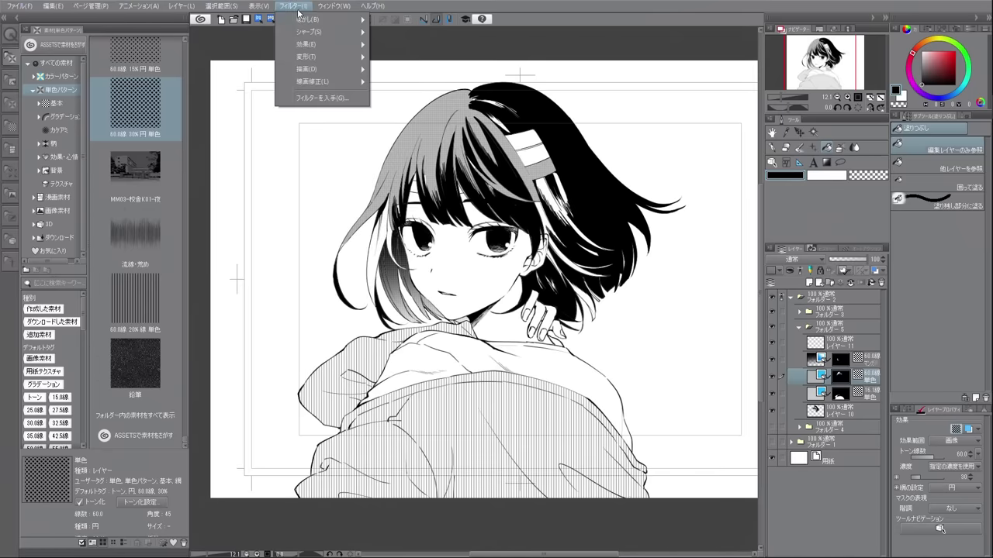
left_click(302, 21)
Paint tone across the open gap beside the hair clip, then fill the light hair areas with the 60-line 30% dot tone.
left_click(784, 145)
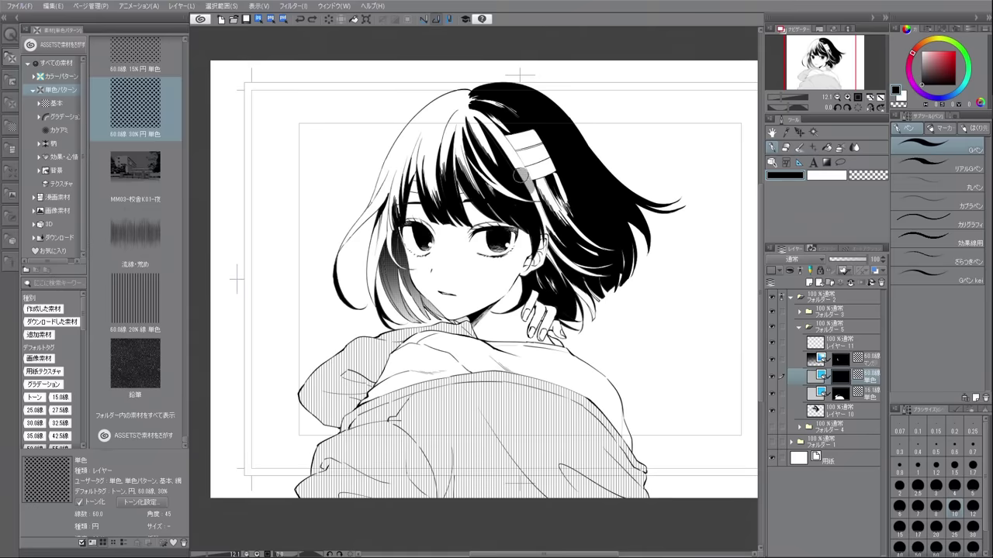
left_click(827, 146)
left_click(419, 155)
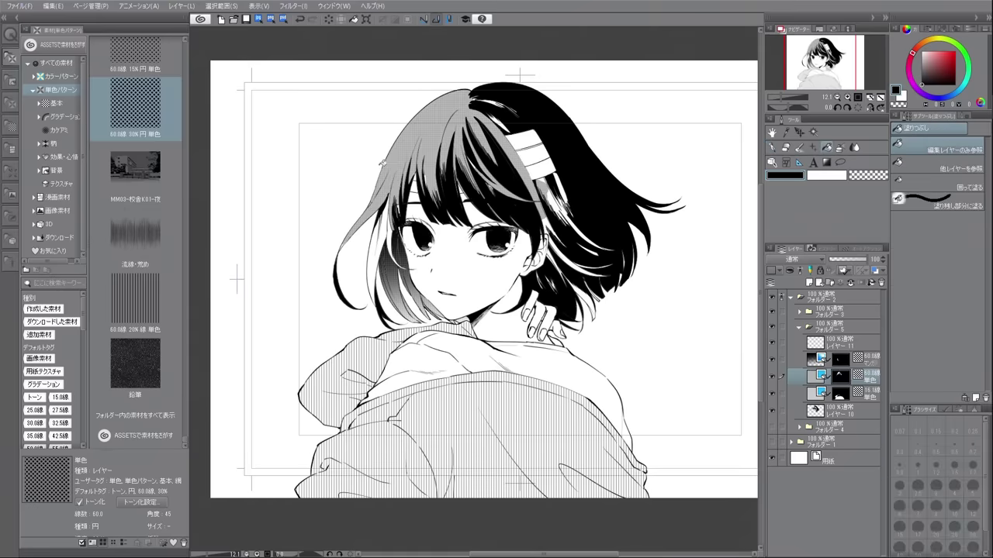
left_click(378, 248)
left_click(389, 232)
Paint the dot tone over the remaining white gaps in the far-side locks and the streaks beneath the hair clip.
scroll(598, 301, "up", 2)
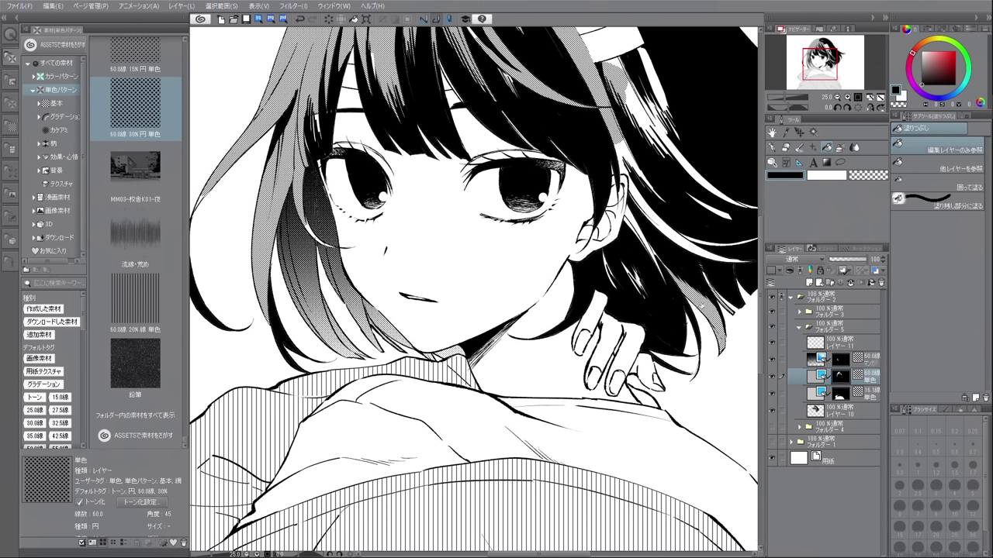
key("p")
left_click_drag(318, 233, 280, 407)
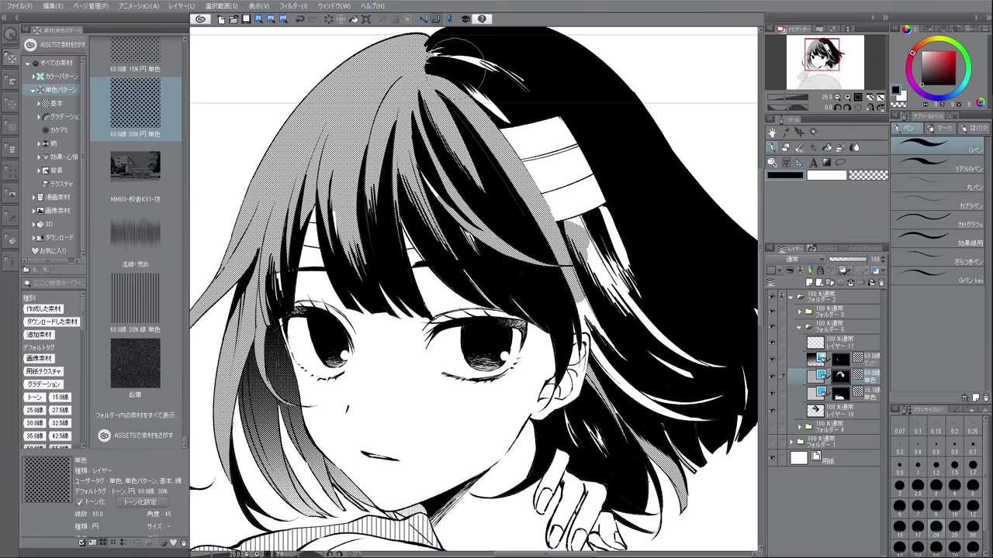
left_click_drag(589, 225, 620, 303)
left_click_drag(574, 205, 628, 264)
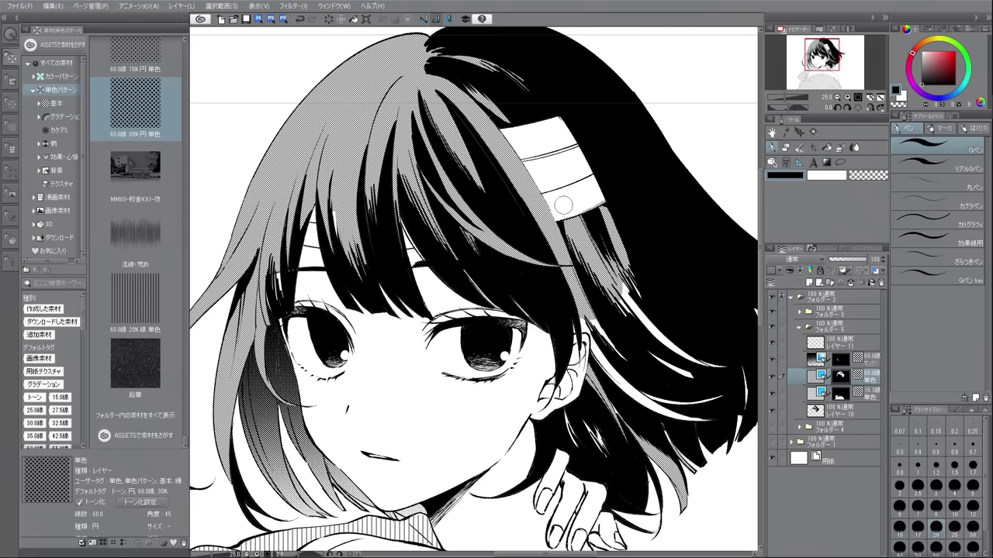
Tone the remaining white streaks in the far-side locks from below the hair clip down to the hair tips.
left_click_drag(589, 248, 632, 322)
left_click_drag(562, 283, 580, 345)
left_click_drag(601, 272, 652, 368)
left_click_drag(597, 310, 675, 411)
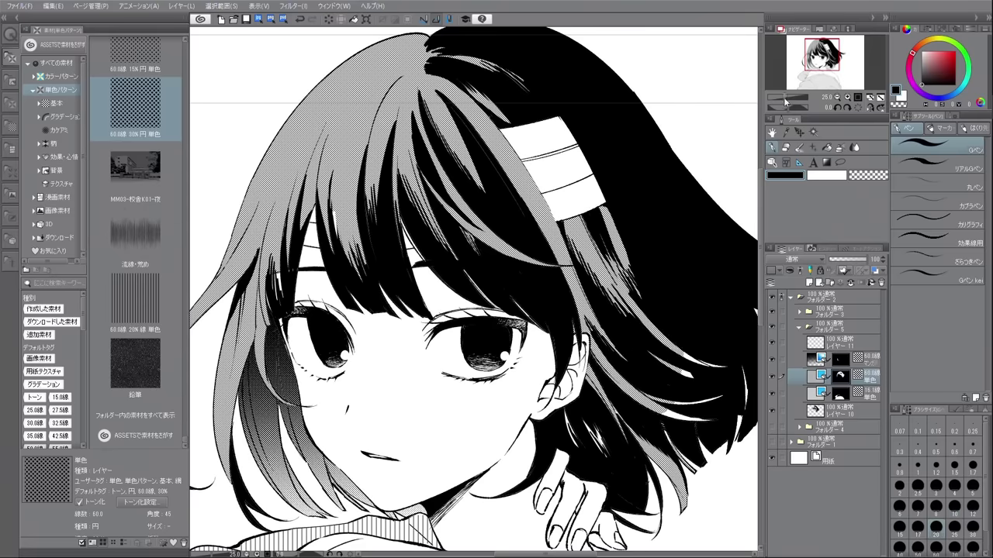
Paint 60-line 15% dot tone shadows on the nose, under the bangs and on the neck.
key("ctrl+minus")
mouse_move(631, 387)
left_mouse_down()
mouse_move(587, 408)
mouse_move(551, 422)
left_mouse_up()
left_click_drag(543, 380, 586, 450)
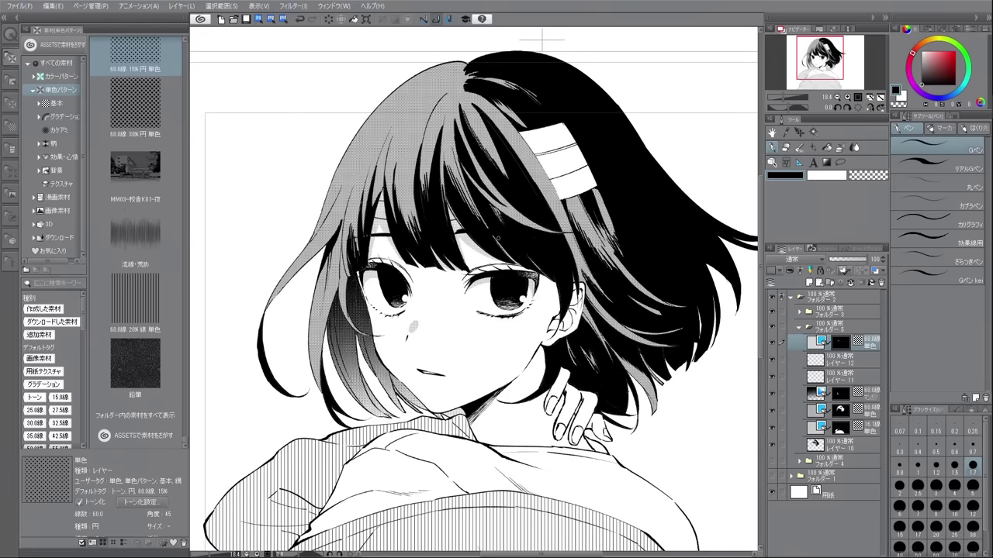
left_click_drag(528, 363, 605, 326)
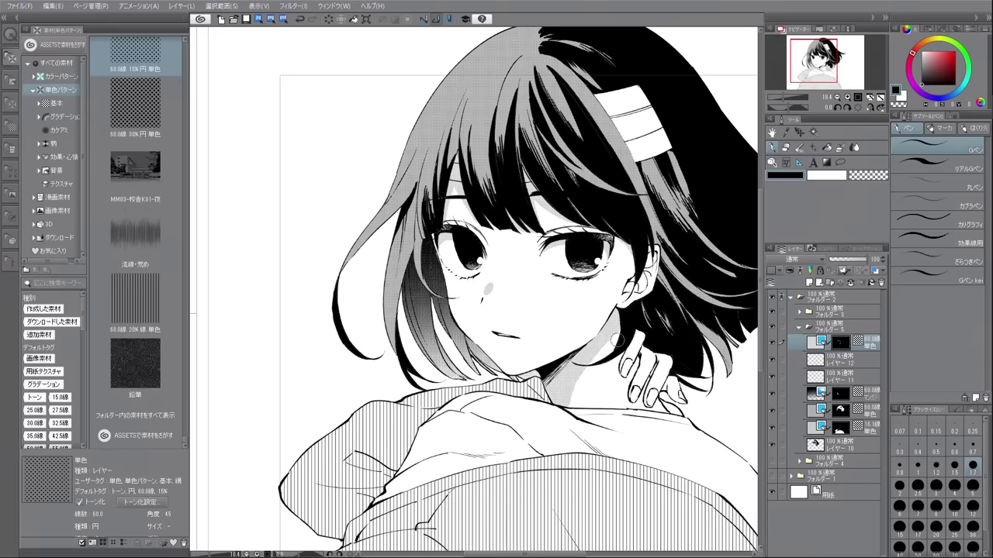
Touch up the hair strands in the bangs below the crown and select the black hair fill layer.
scroll(575, 391, "down", 2)
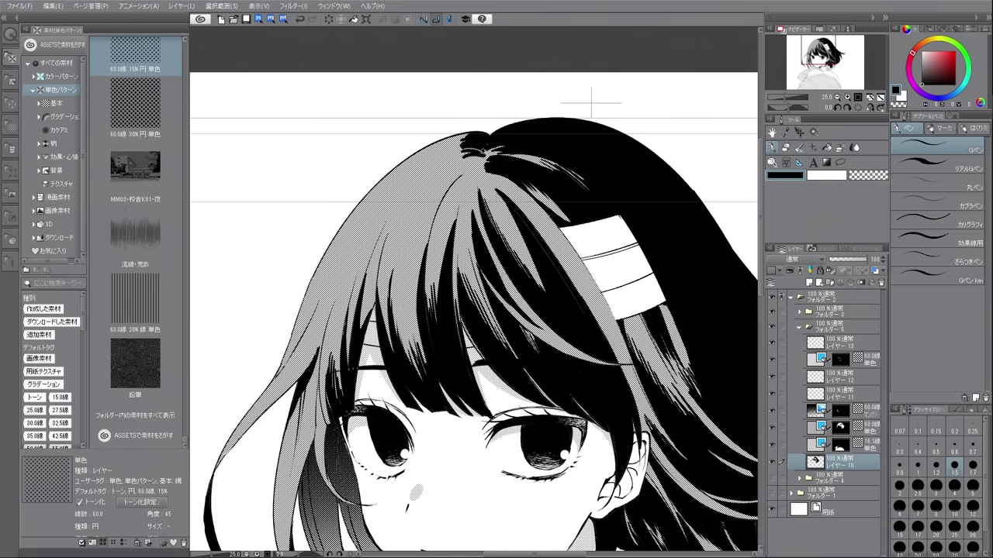
key("ctrl+minus")
left_click_drag(463, 207, 477, 220)
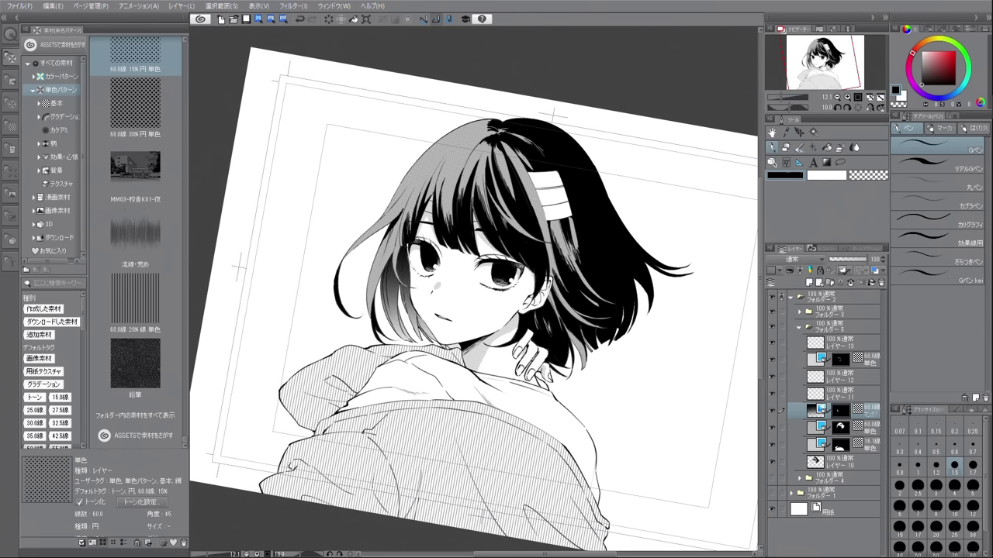
left_click(844, 462)
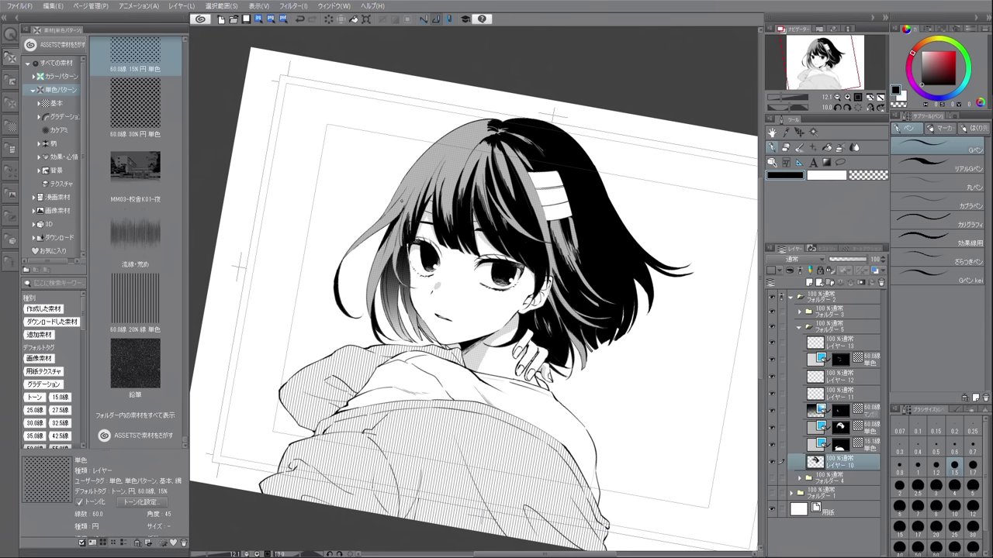
Clear the face and neck shadow tone, then fill the skin and clothing with the 60-line 15% dot tone.
key("ctrl+@")
key("ctrl+0")
key("g")
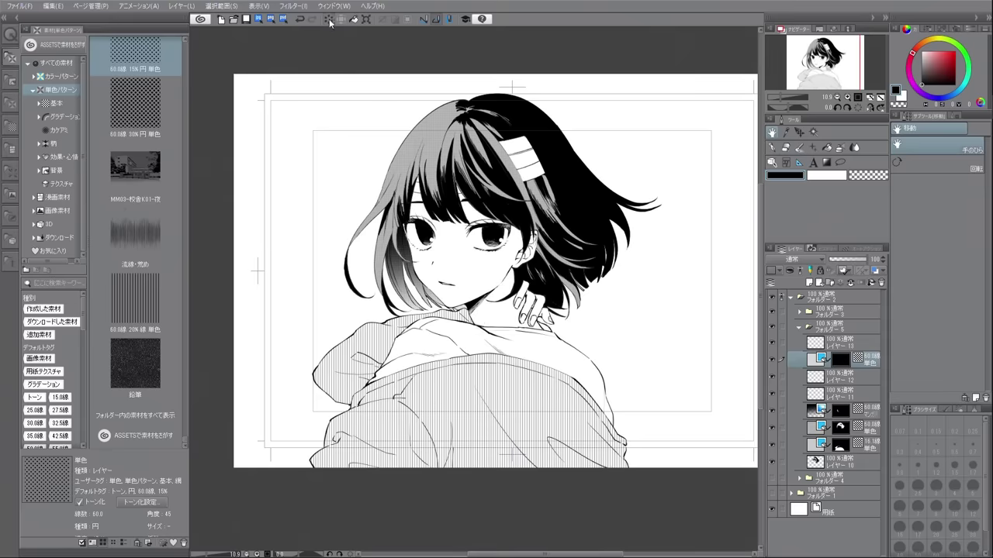
left_click(841, 359)
left_click(917, 431)
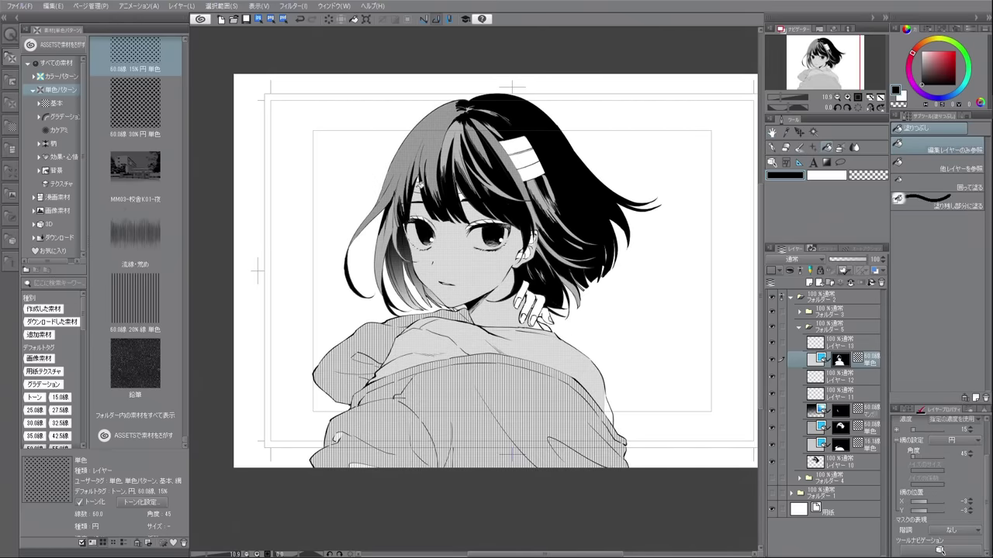
Paint the 15% dot tone over the hair clip with pen size 20 and fill the fingers with it.
key("p")
left_click(938, 523)
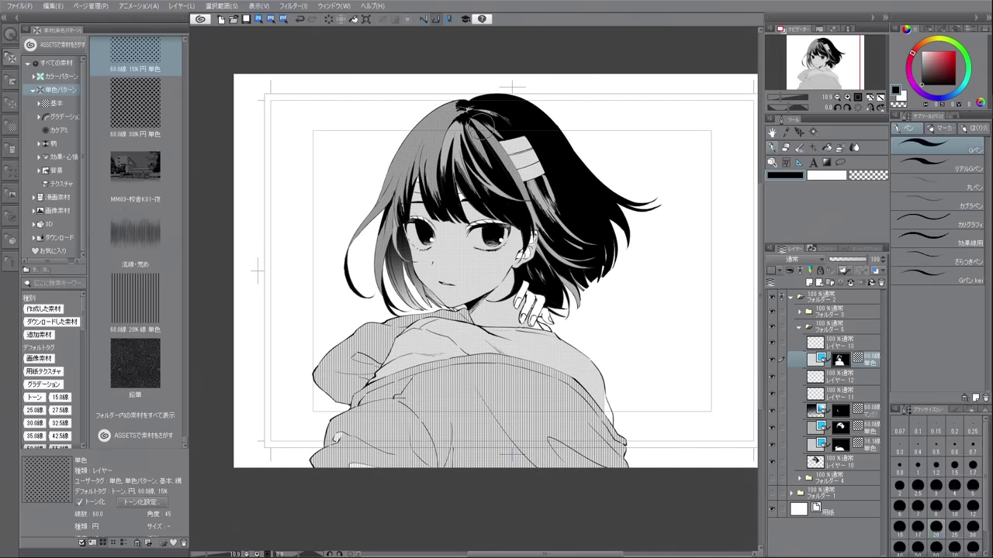
key("g")
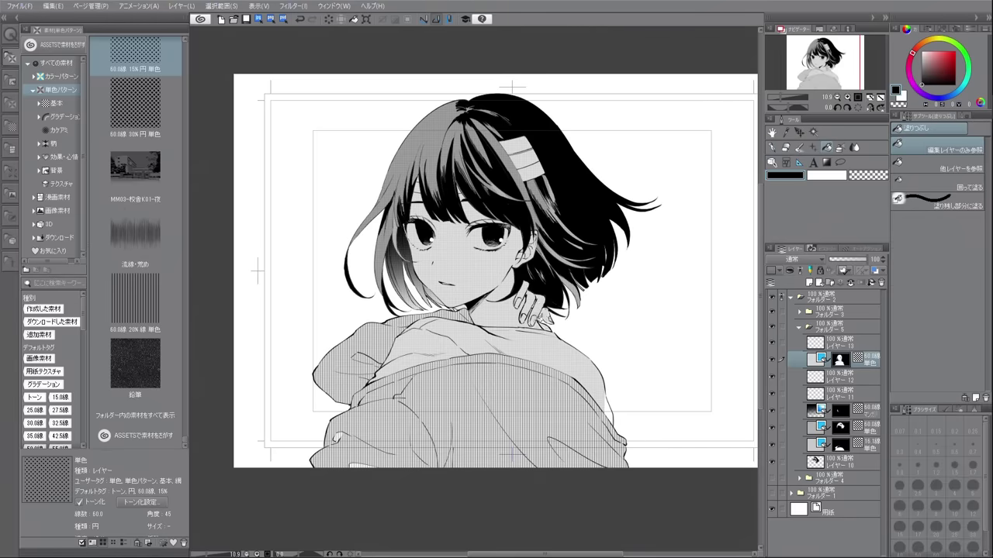
key("p")
Touch up the 15% dot tone around the girl's eye beside the light side locks.
scroll(468, 290, "up", 4)
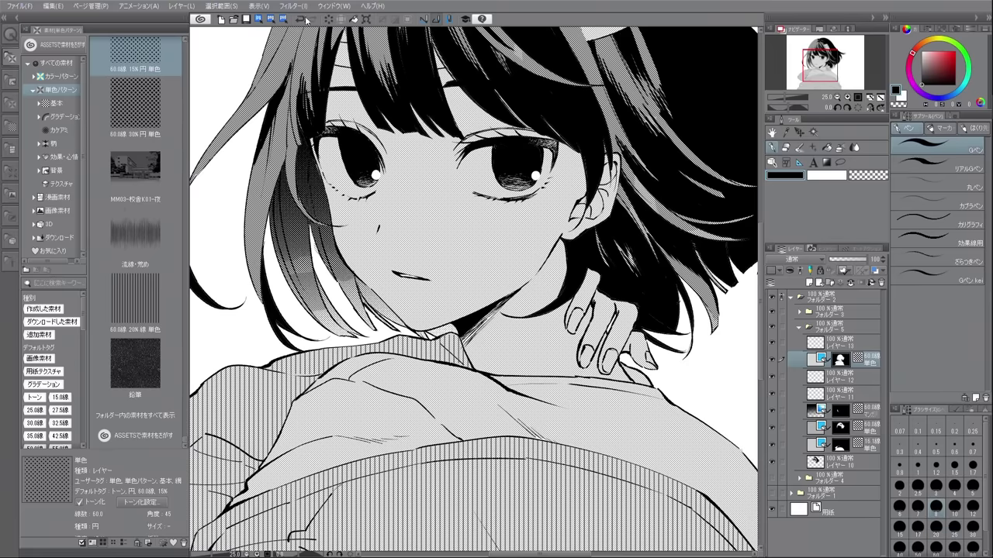
left_click(771, 416)
key("g")
mouse_move(303, 132)
left_mouse_down()
mouse_move(299, 268)
mouse_move(331, 314)
mouse_move(353, 310)
mouse_move(322, 249)
mouse_move(375, 274)
left_mouse_up()
Erase white highlights from the skin tone on the nose and along the face contour with pen size 1.7.
key("p")
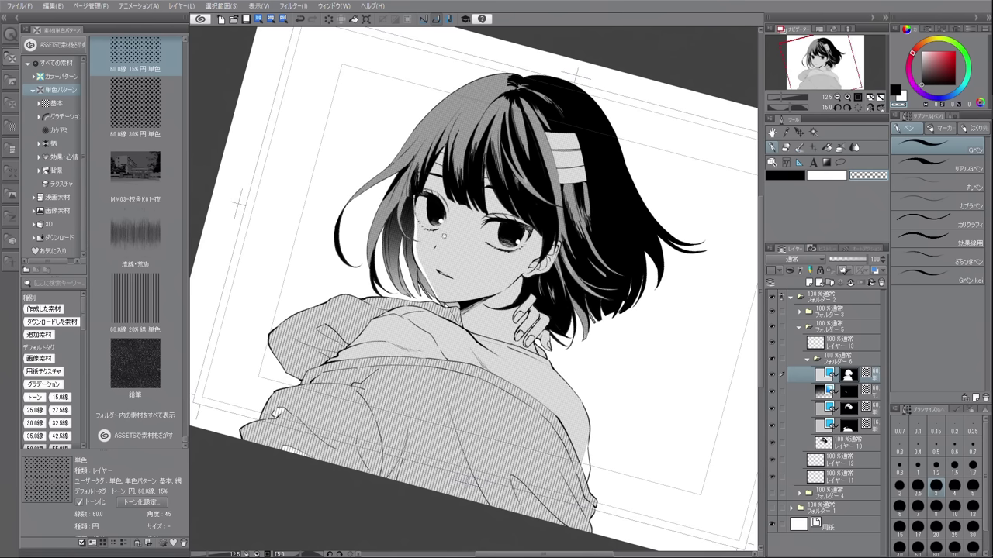
left_click(972, 466)
key("ctrl+plus")
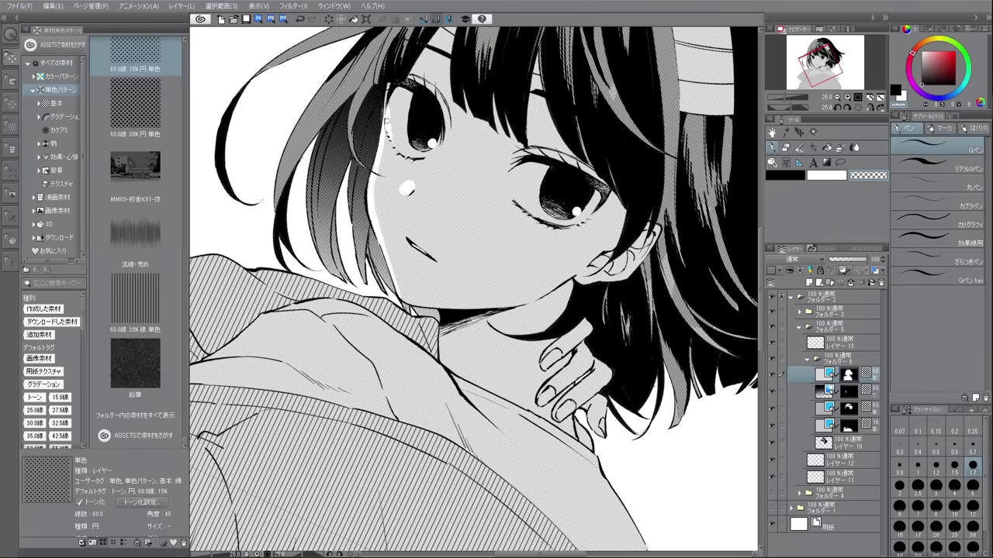
key("ctrl+0")
Erase tone along the light-facing edge of the shoulder, sleeve and jacket, using pen size 5 for the broad highlights.
key("g")
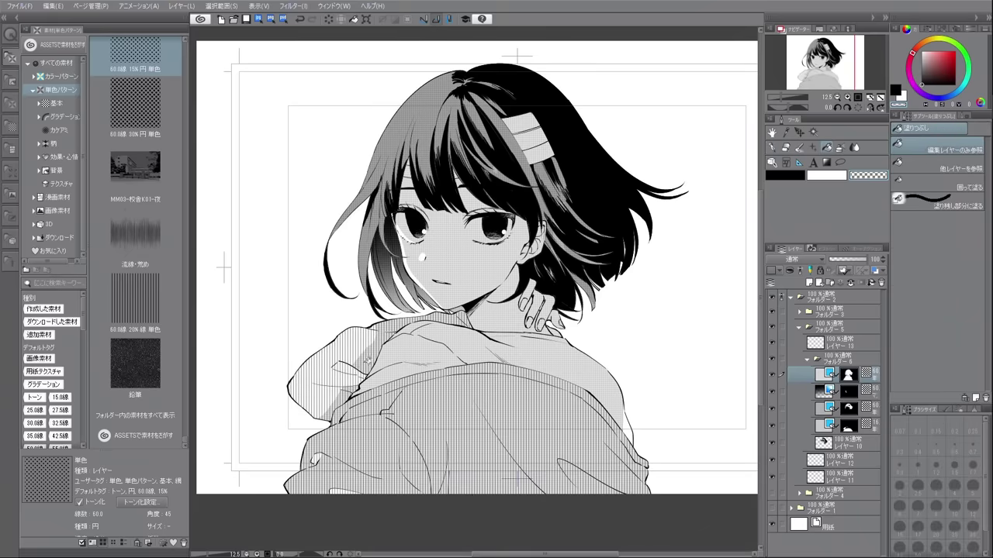
key("p")
mouse_move(391, 341)
left_mouse_down()
mouse_move(311, 445)
mouse_move(299, 481)
left_mouse_up()
left_click(972, 487)
key("c")
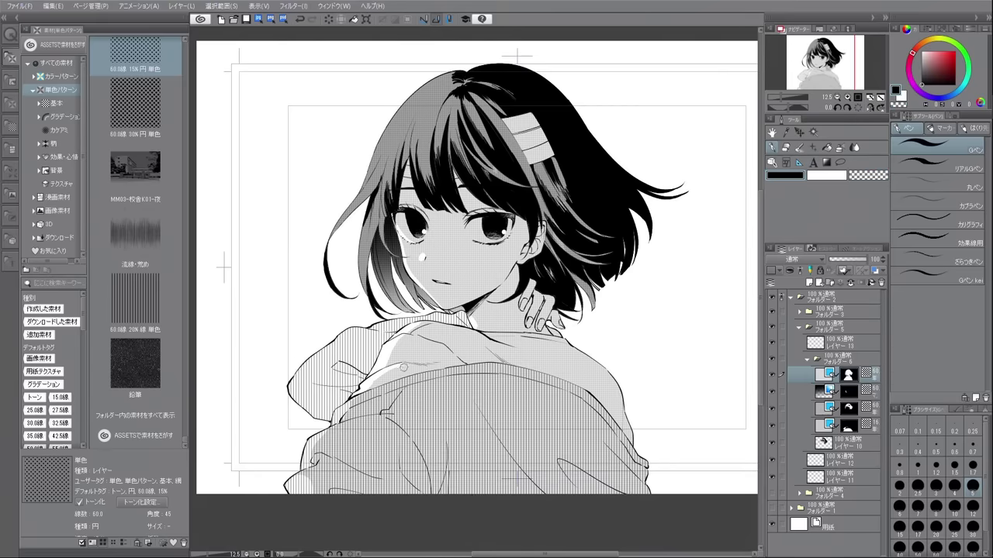
key("g")
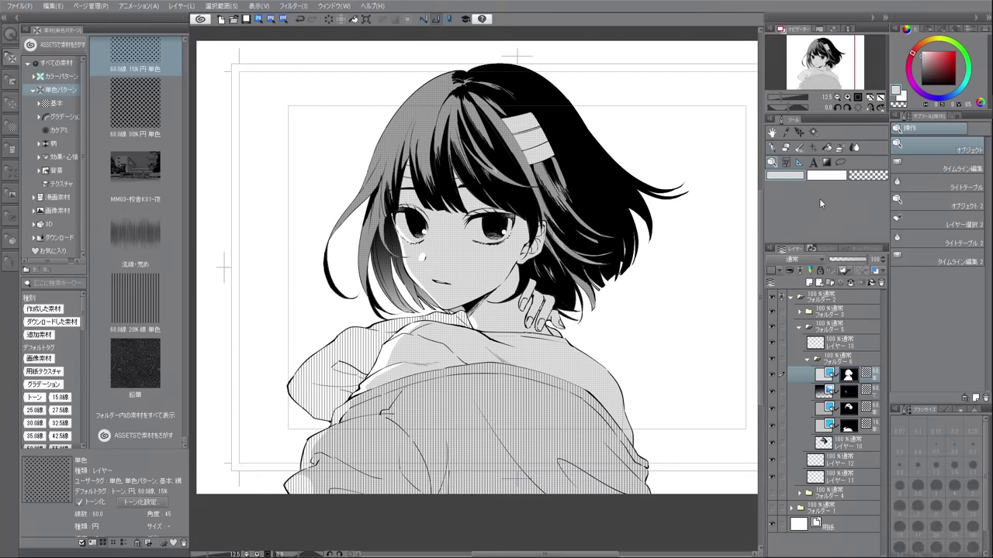
left_click(450, 319)
key("ctrl+z")
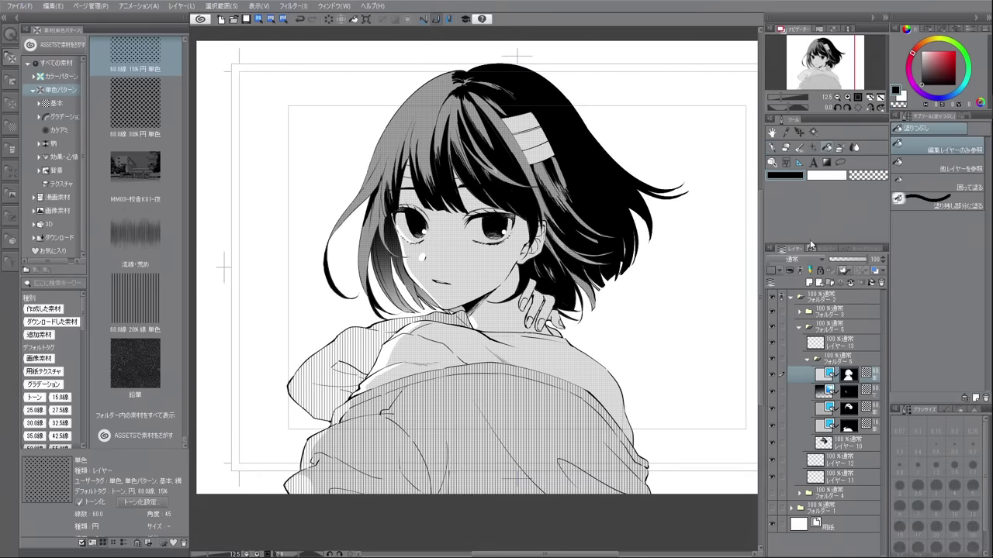
Fade the hair tone at the light side of the crown by scraping the tone folder's mask with the cross-hatch brush.
key("p")
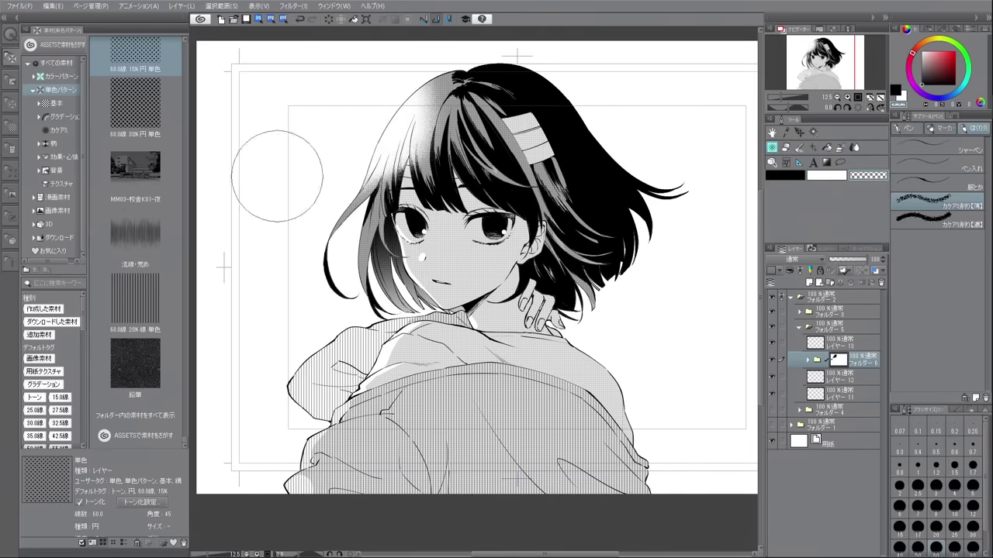
key("p")
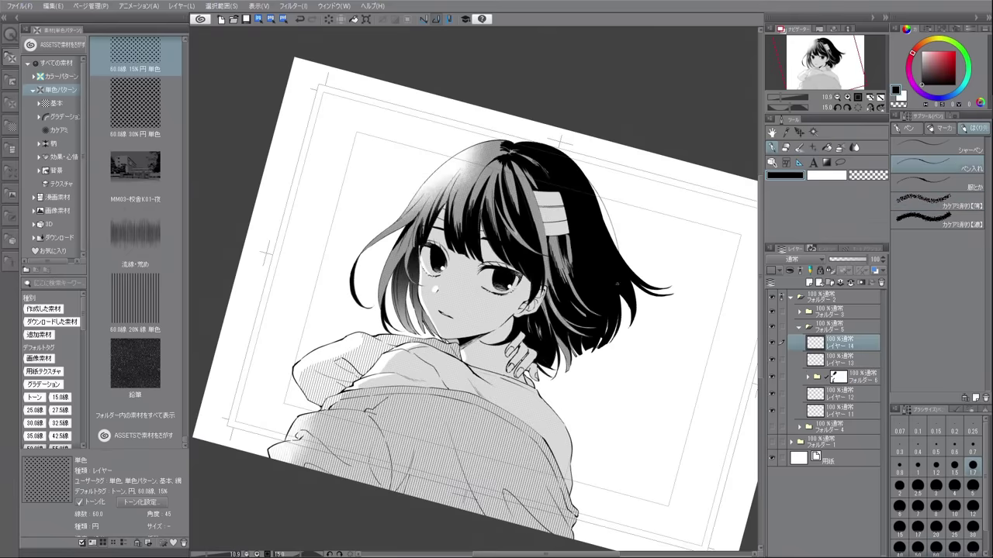
Ink thin loose wisps at the flying hair tips and along the light side locks on a new layer.
left_click_drag(627, 260, 677, 271)
left_click_drag(399, 217, 351, 279)
left_click_drag(392, 246, 374, 315)
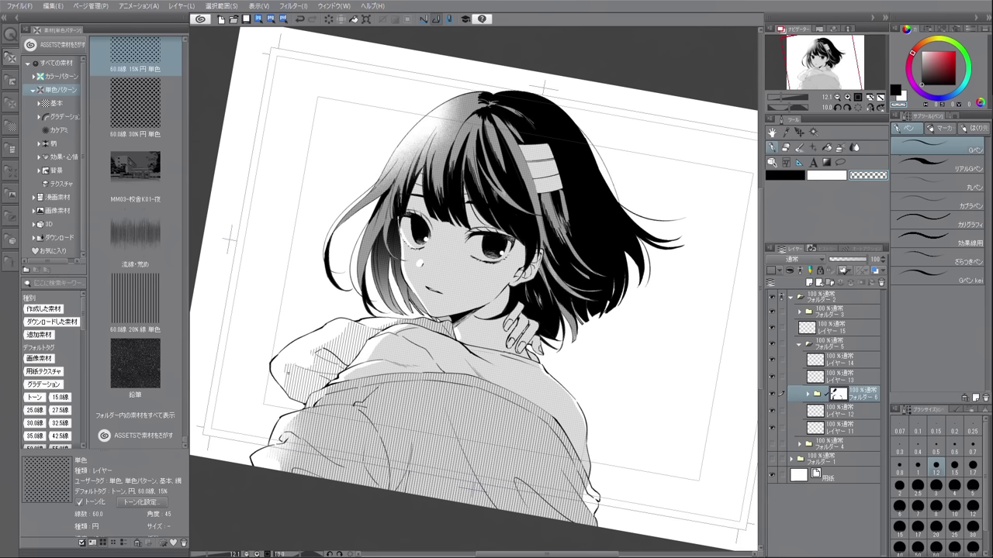
Paint a white oval highlight in the upper part of each iris on a new layer.
left_click(798, 180)
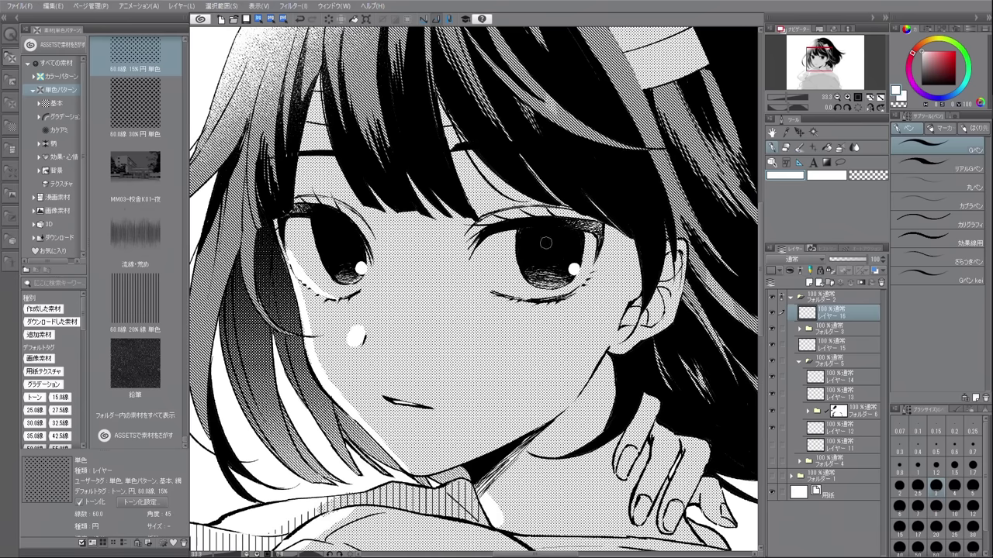
left_click_drag(543, 247, 553, 230)
left_click_drag(335, 242, 343, 227)
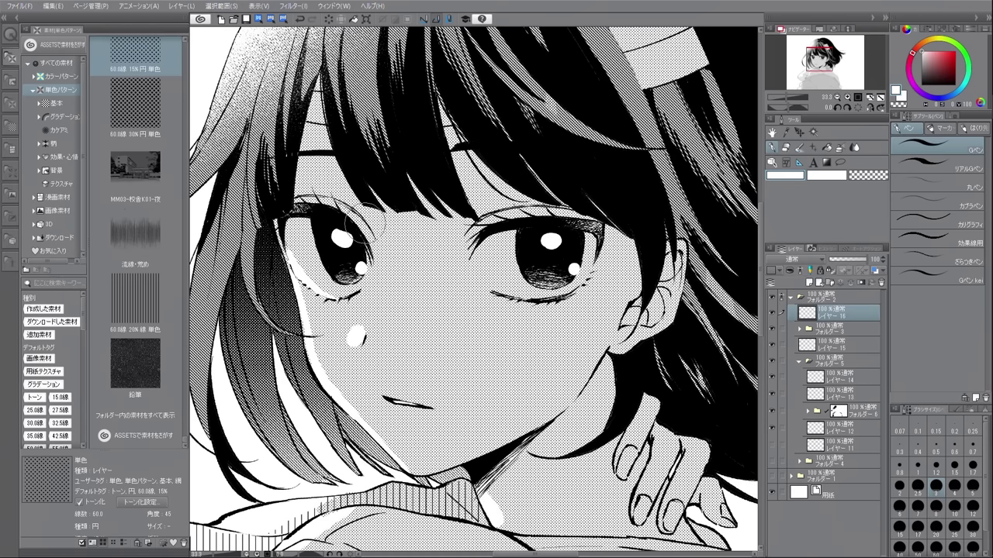
Cover the new highlights in both irises with the 60-line 30% dot tone and adjust the tone's density to darken them.
mouse_move(136, 100)
left_mouse_down()
mouse_move(354, 210)
mouse_move(342, 224)
mouse_move(347, 245)
left_mouse_up()
left_click_drag(543, 236, 560, 247)
left_click(823, 332)
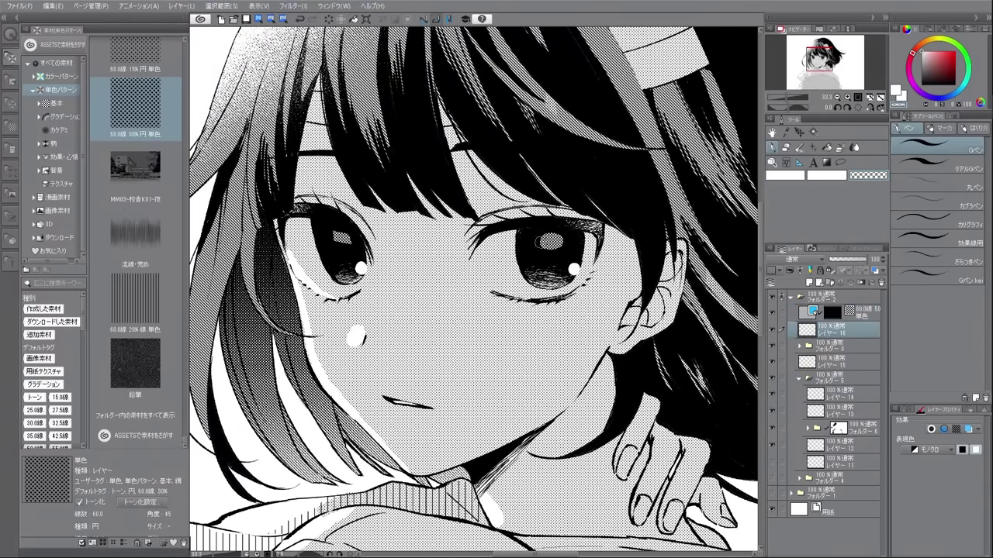
left_click(853, 312)
left_click_drag(956, 478, 941, 478)
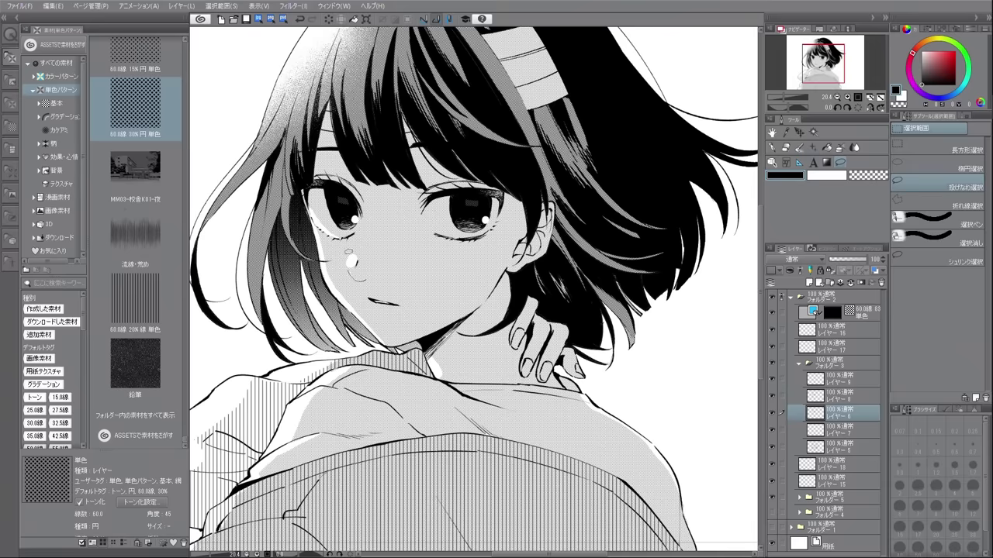
Adjust the nose line's position and erase small white highlights from the skin tone beside the eye.
key("k")
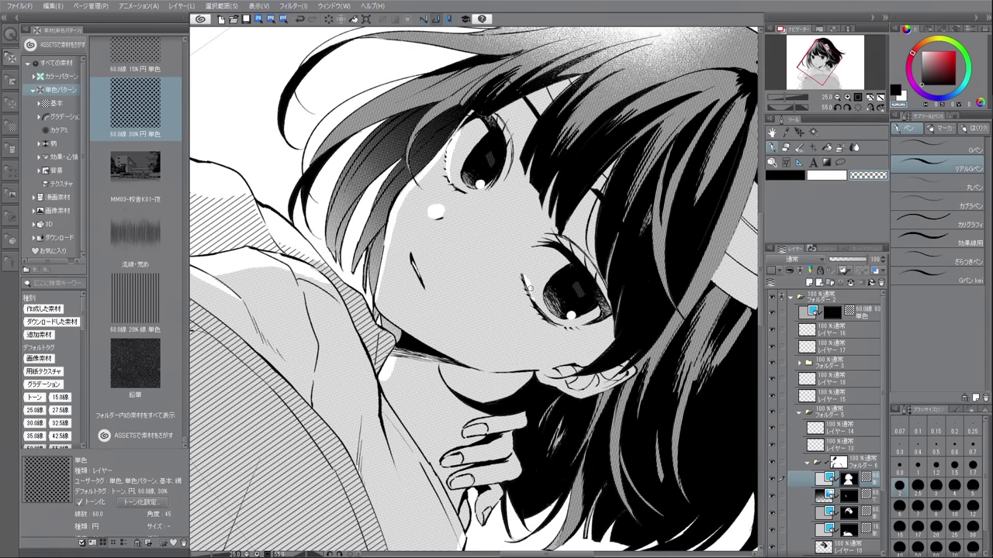
key("c")
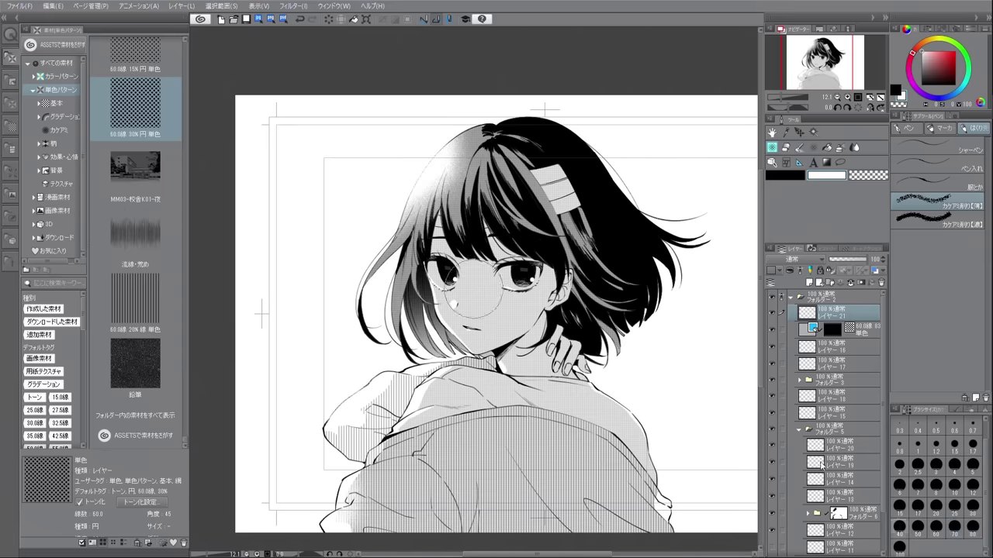
Add the 60-line 20% white dot tone and paint it over the light-side sleeve to fade its outlines.
left_click_drag(135, 310, 341, 369)
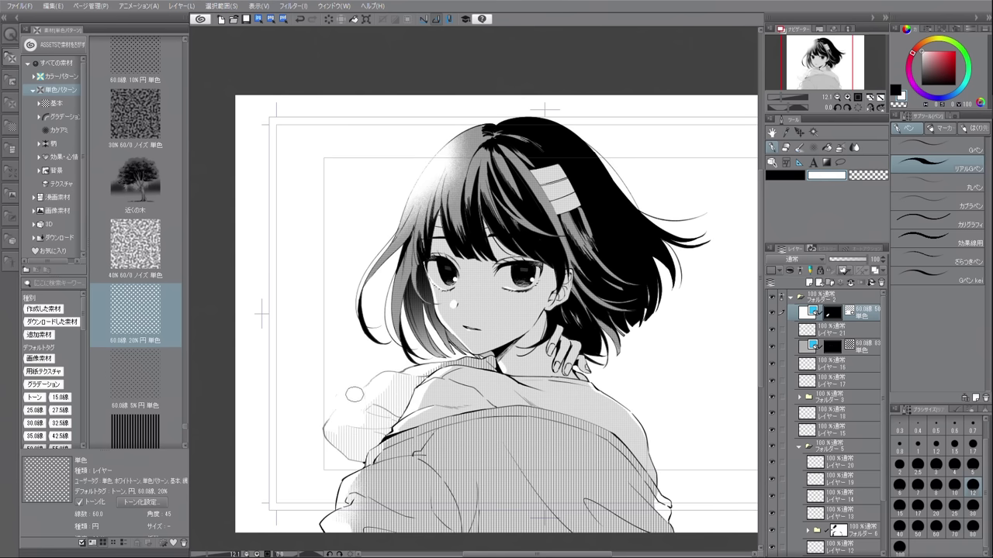
key("bracketleft")
key("bracketleft")
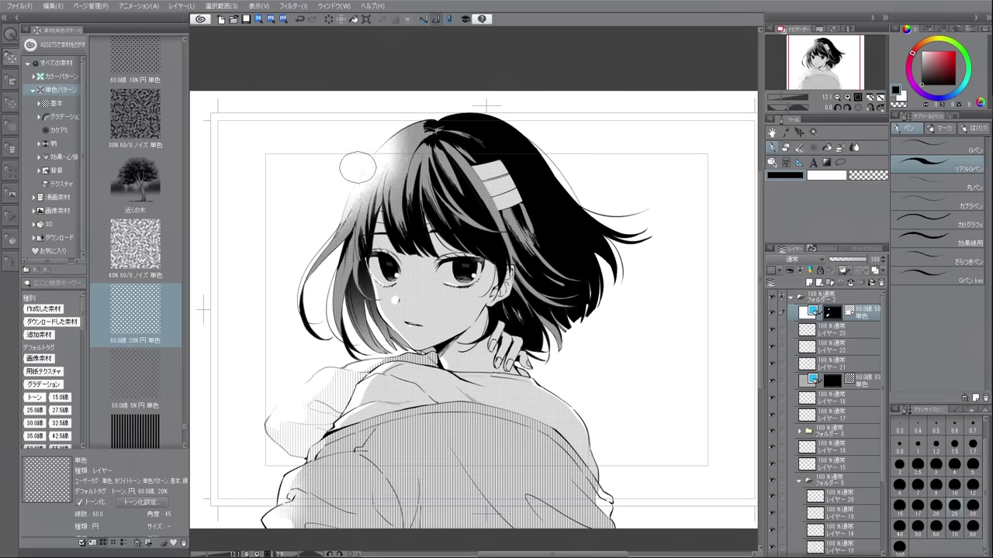
Paint the white dot tone over the light-side locks and flying hair tips, then soften the crown with the cross-hatch brush.
left_click_drag(341, 198, 318, 287)
left_click(935, 144)
left_click_drag(345, 198, 341, 322)
left_click_drag(310, 272, 351, 343)
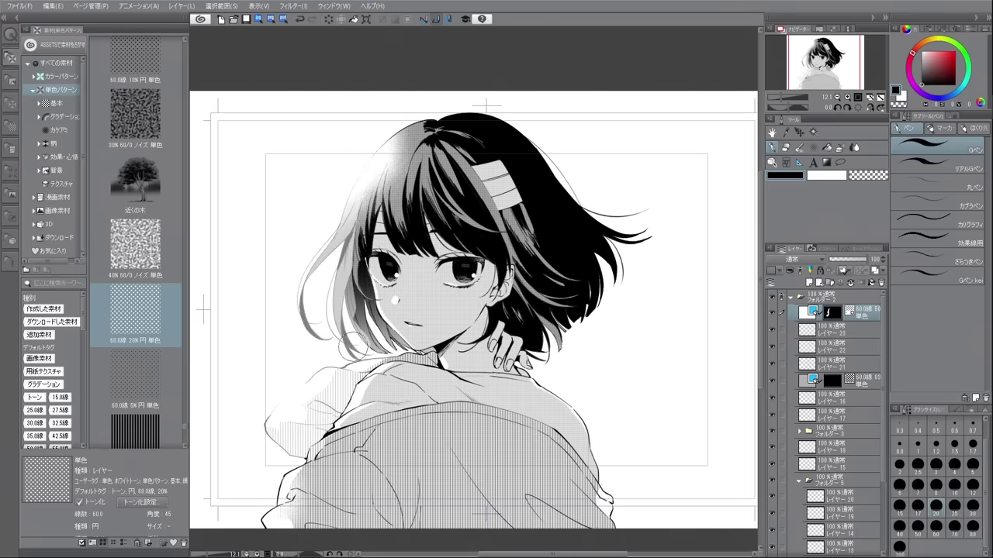
key("b")
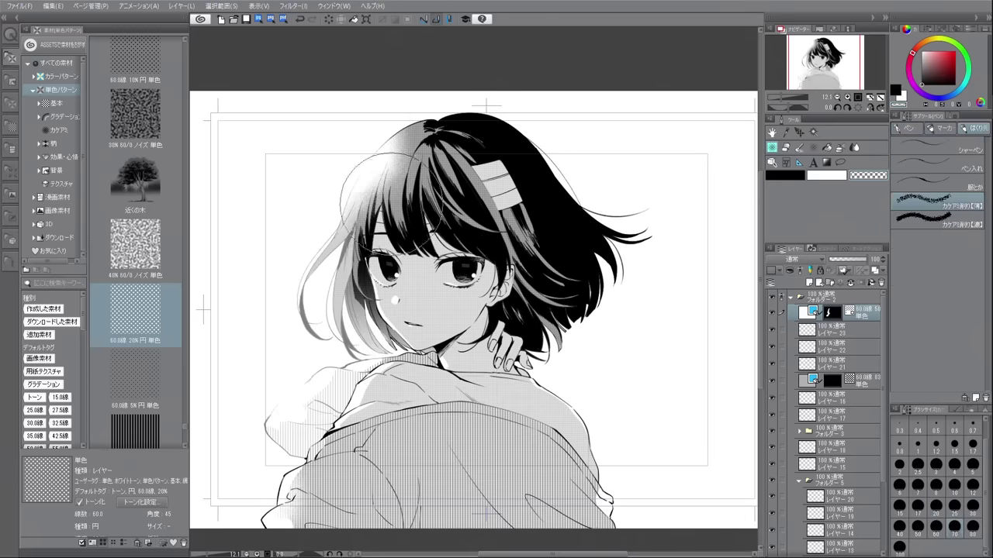
mouse_move(622, 495)
left_mouse_down()
mouse_move(588, 431)
mouse_move(622, 492)
left_mouse_up()
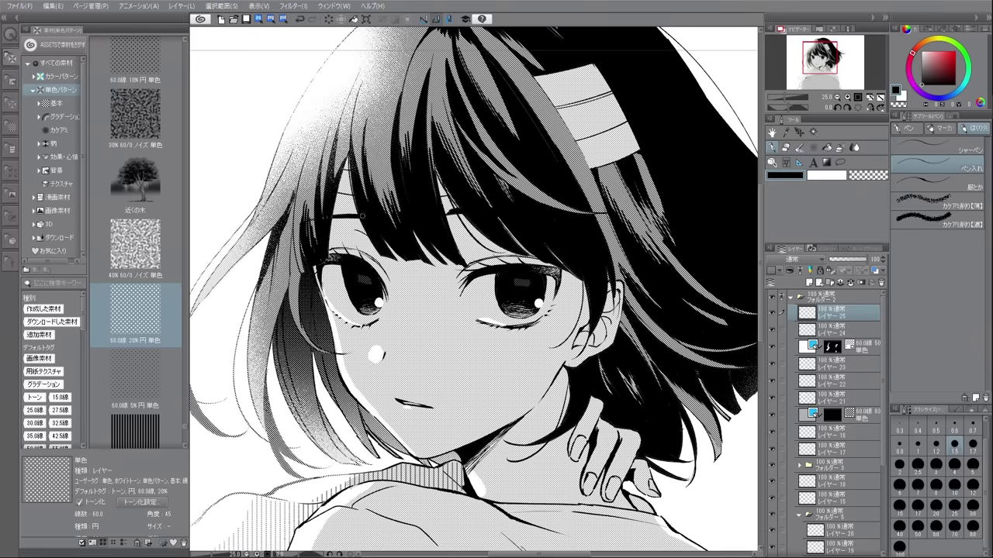
Sign the artist's signature in black pen beside the jacket on a new layer above all folders.
left_click_drag(625, 375, 587, 454)
mouse_move(621, 392)
left_mouse_down()
mouse_move(642, 450)
mouse_move(651, 423)
left_mouse_up()
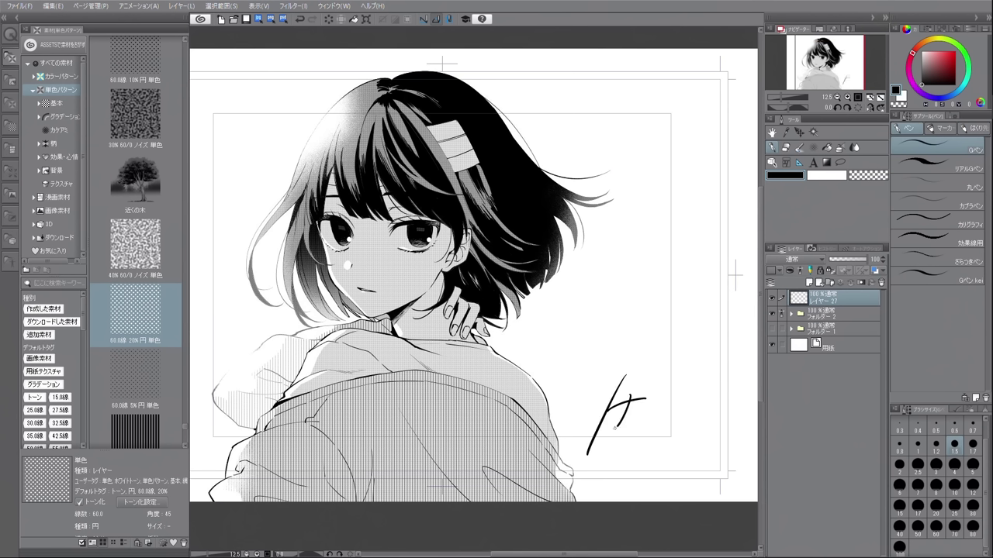
left_click_drag(658, 399, 659, 423)
left_click_drag(668, 399, 656, 457)
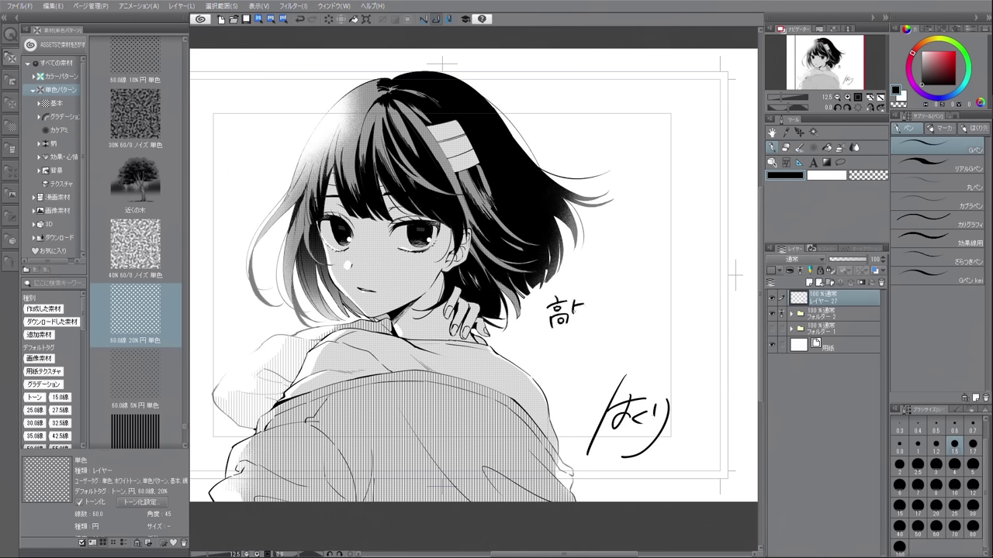
Handwrite 高知まんさい with the date 2019.11.3 above the signature and hide the interface panels.
left_click_drag(606, 303, 619, 302)
left_click_drag(612, 293, 622, 314)
mouse_move(632, 296)
left_mouse_down()
mouse_move(663, 302)
mouse_move(648, 326)
left_mouse_up()
left_click_drag(655, 318, 654, 318)
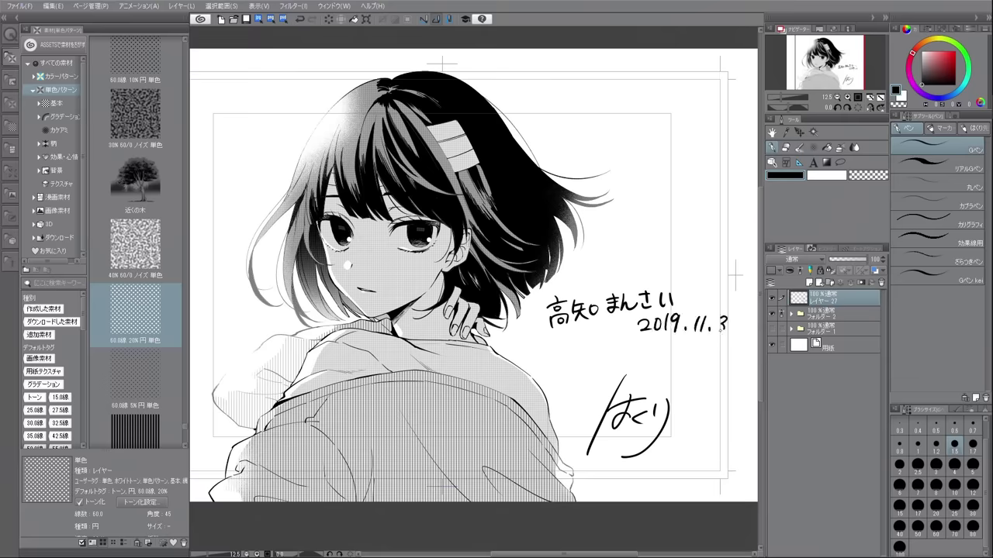
key("Tab")
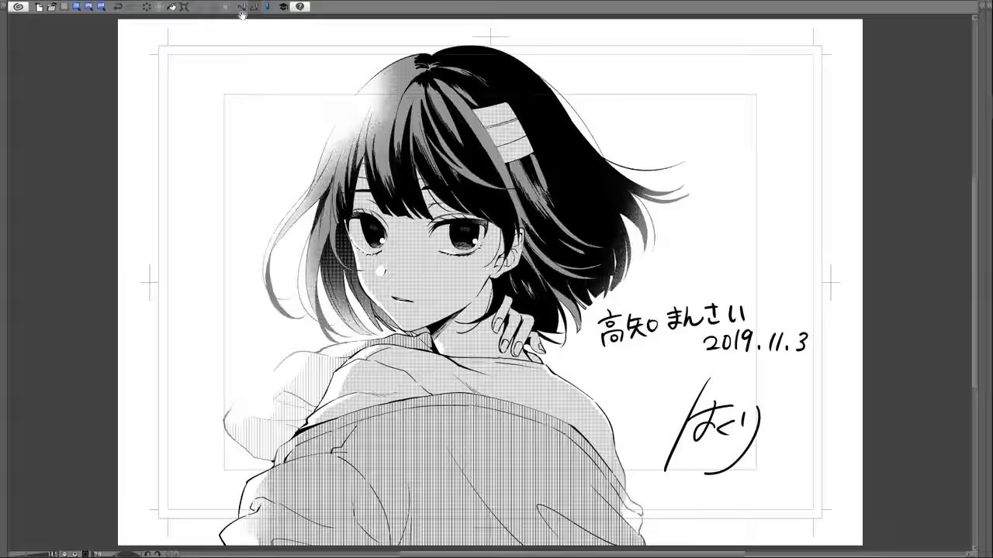